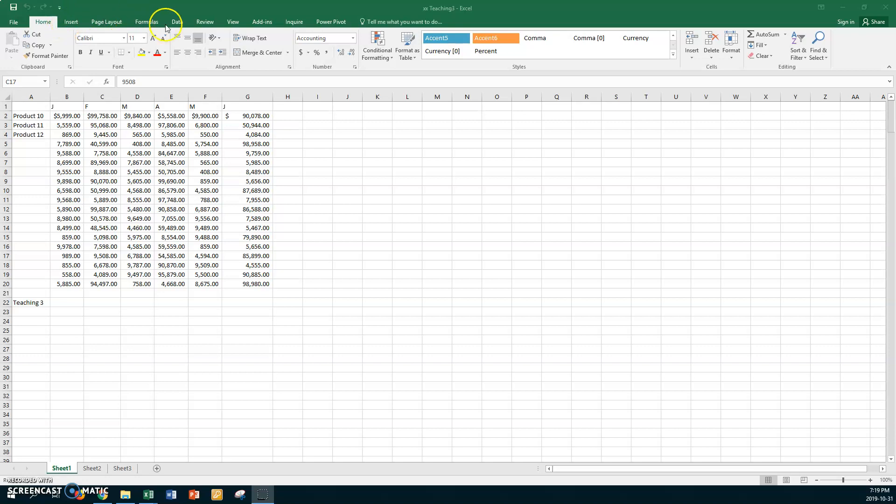
# Step: Set the worksheet zoom to a custom magnification of 140%
pyautogui.click(230, 23)
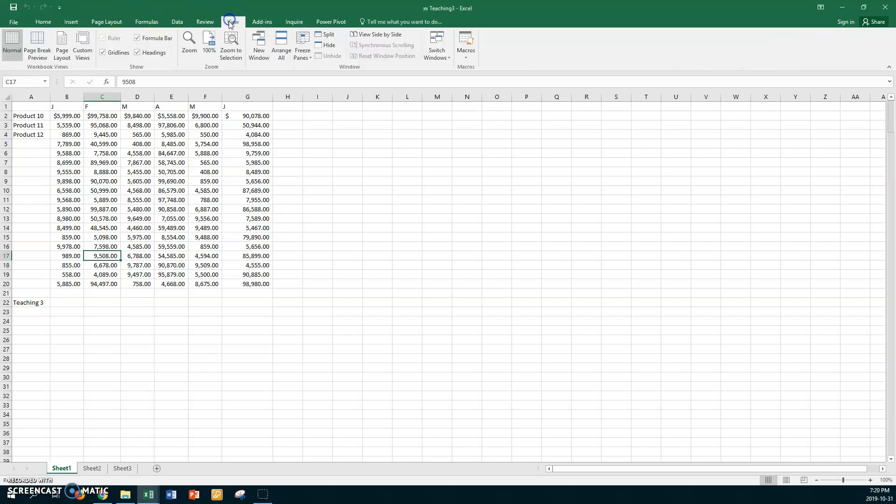
pyautogui.click(190, 44)
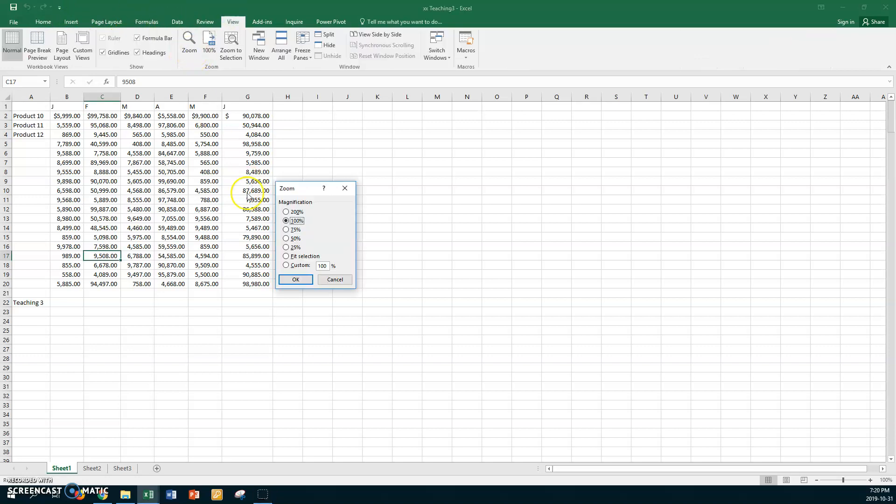
pyautogui.click(287, 265)
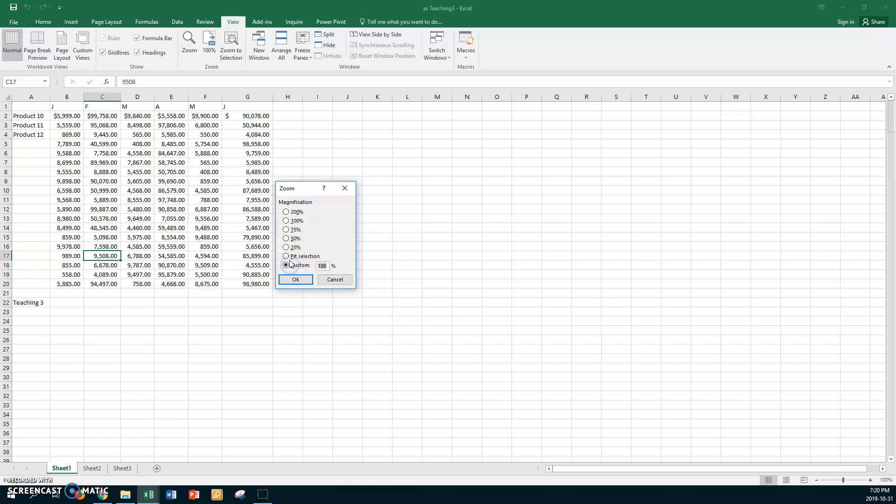
pyautogui.press('Return')
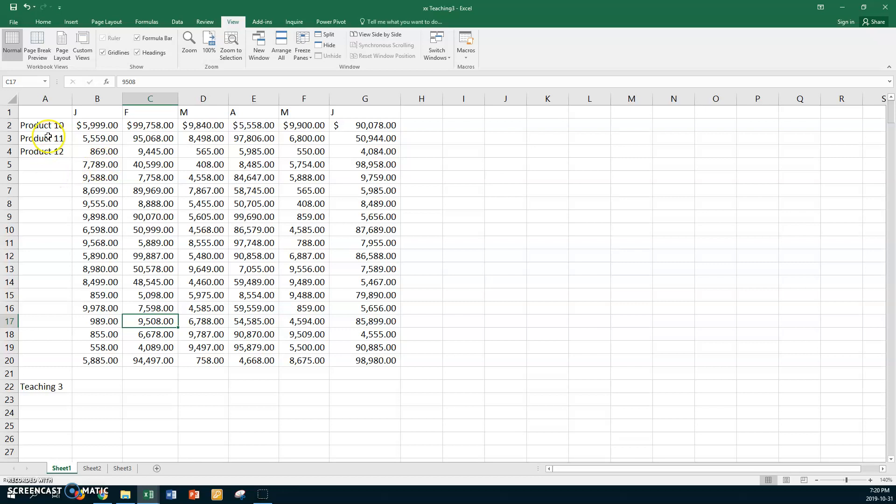
# Step: Extend the product labels in column A through Product 28 in row 20, and fill B1:G1 with the months January to June
pyautogui.moveTo(41, 124); pyautogui.dragTo(48, 362)
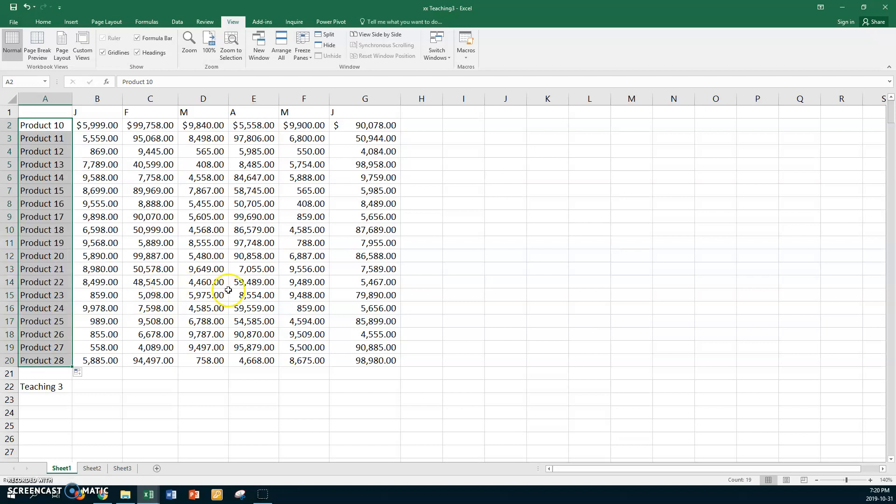
pyautogui.click(105, 114)
pyautogui.doubleClick(106, 114)
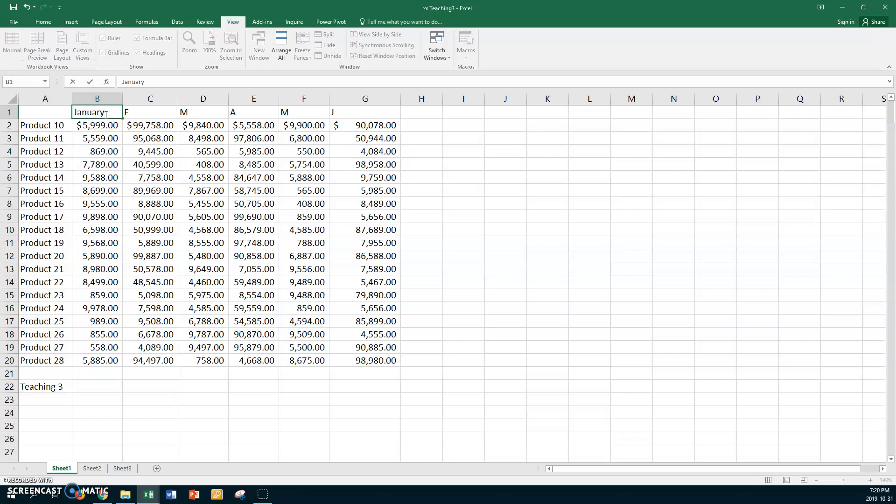
pyautogui.press('Return')
pyautogui.click(106, 114)
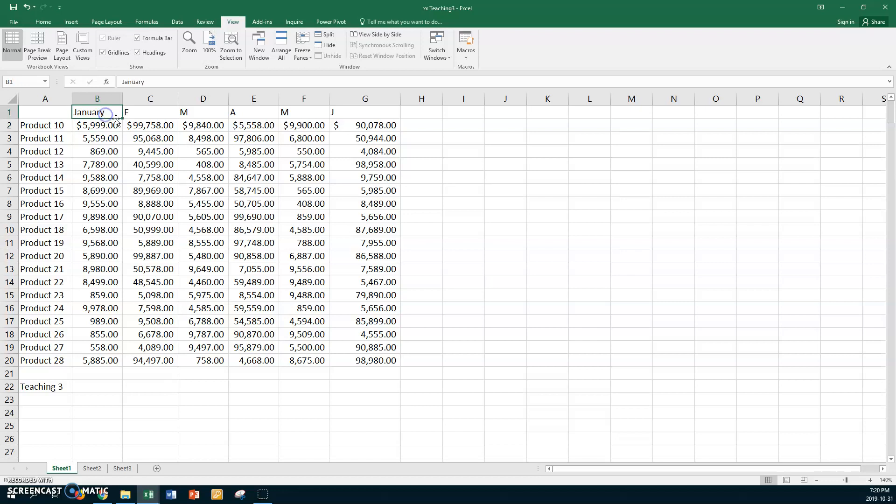
pyautogui.moveTo(123, 120); pyautogui.dragTo(368, 113)
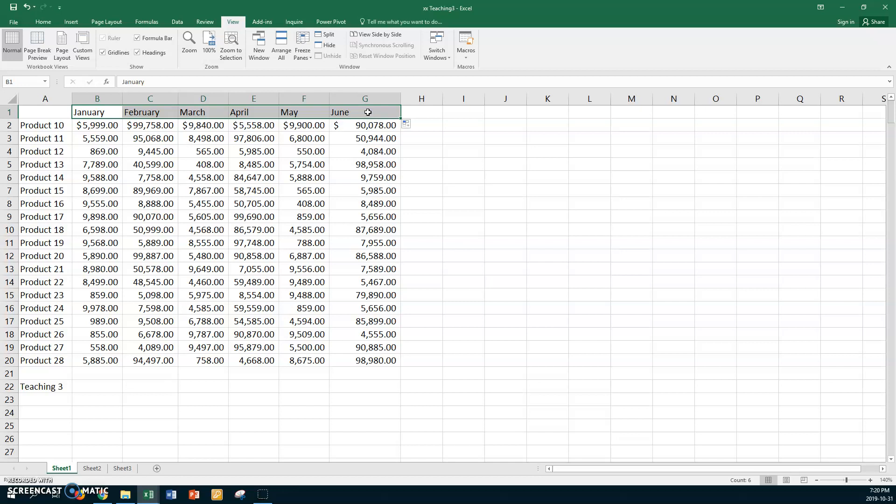
# Step: Insert a column between March and April and give it the heading "1st Quarter" in E1
pyautogui.click(240, 97)
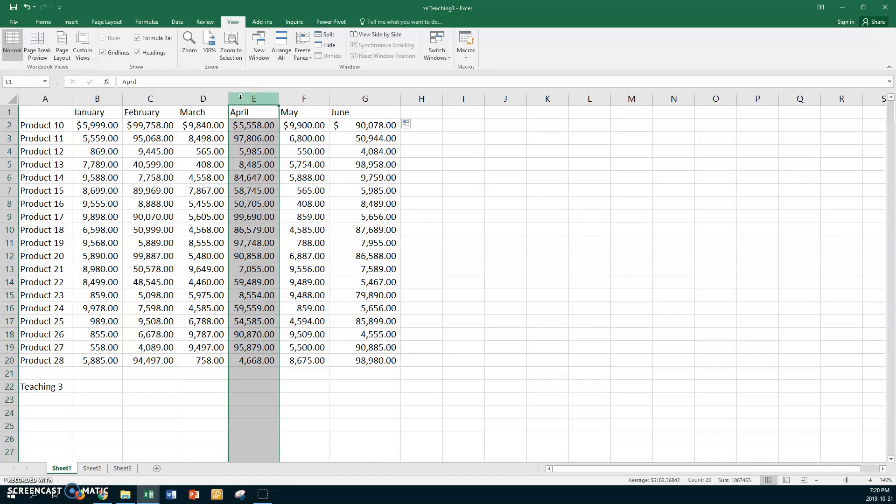
pyautogui.rightClick(240, 98)
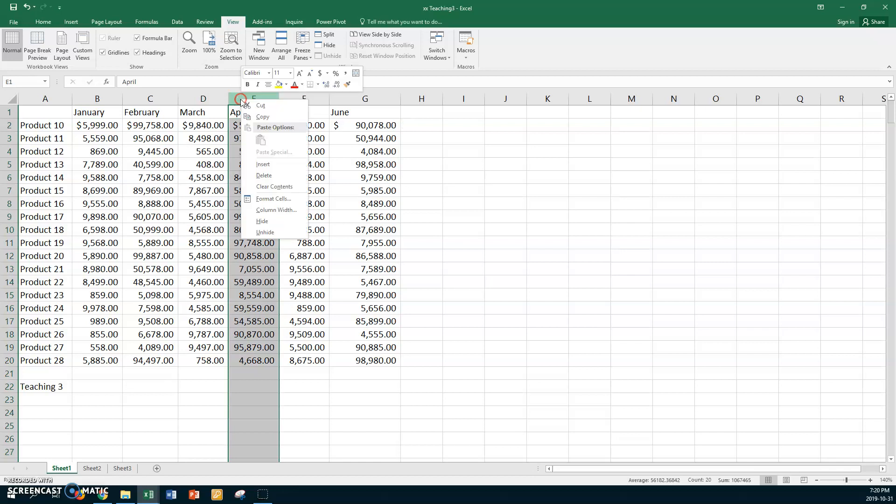
pyautogui.click(268, 160)
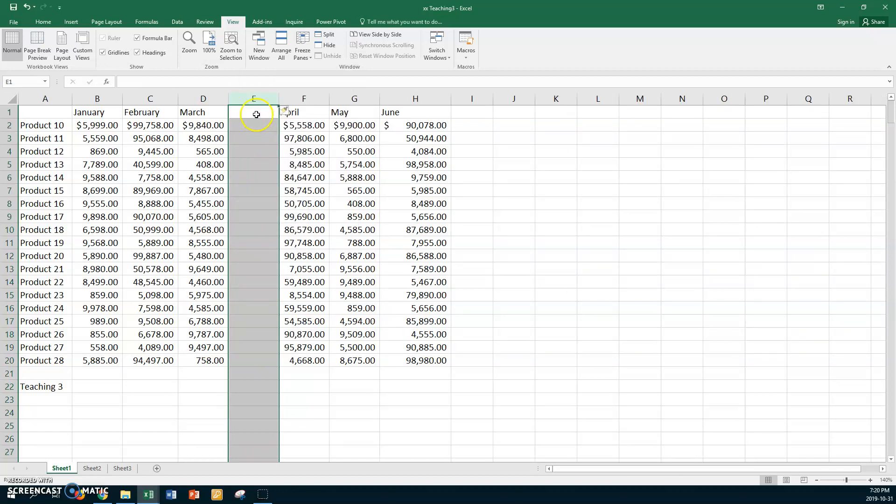
pyautogui.click(257, 114)
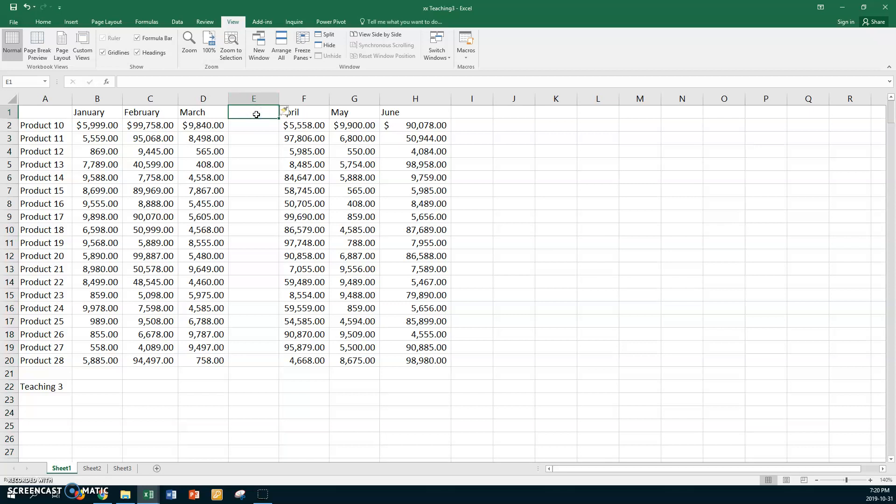
pyautogui.write('1st Quar')
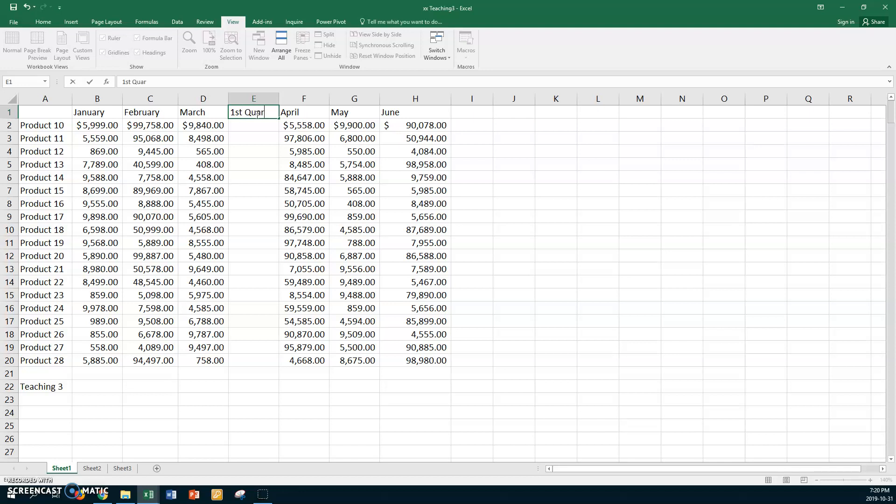
pyautogui.write('ter')
pyautogui.press('Return')
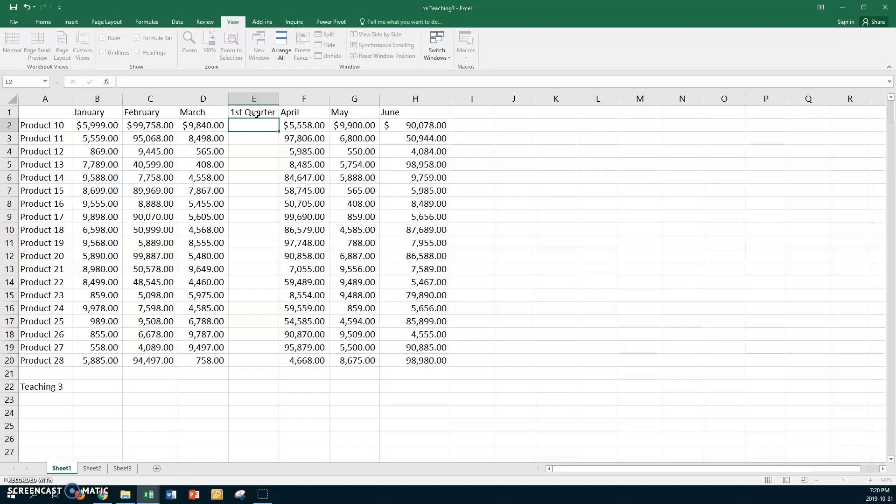
# Step: Copy the "1st Quarter" heading to I1, after June, and change the copy to "2nd Quarter"
pyautogui.click(256, 115)
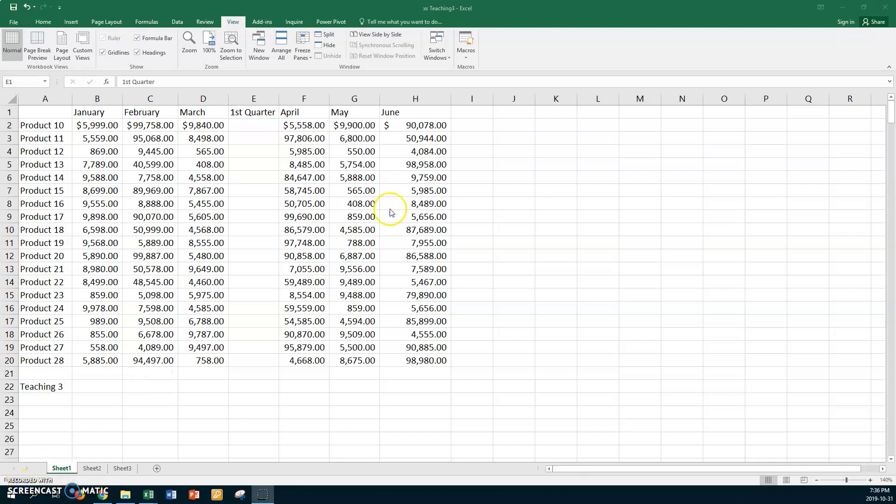
pyautogui.click(259, 113)
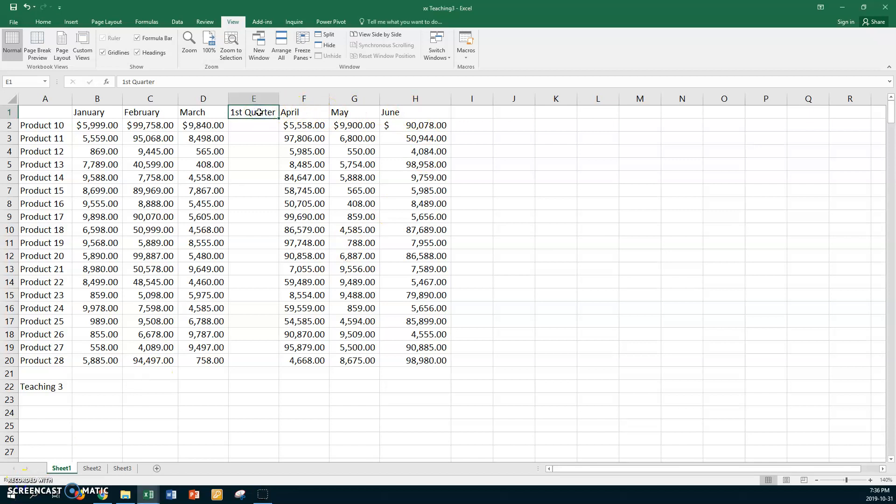
pyautogui.hotkey('ctrl', 'c')
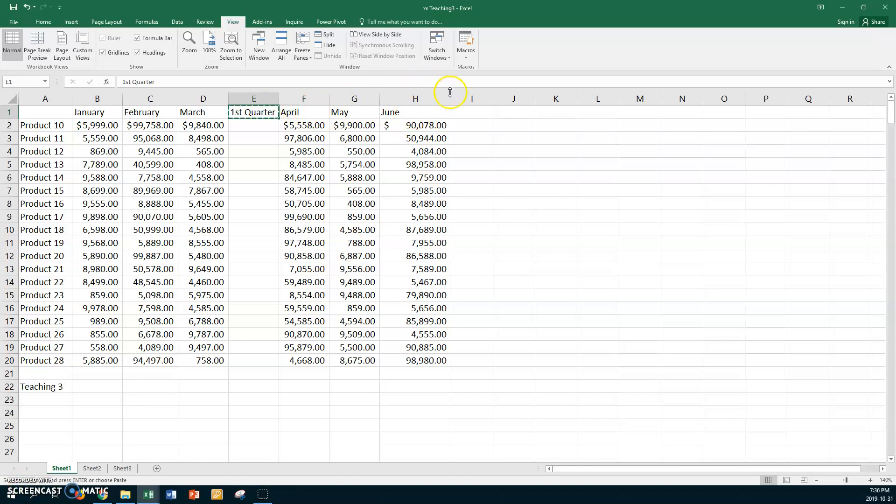
pyautogui.click(467, 113)
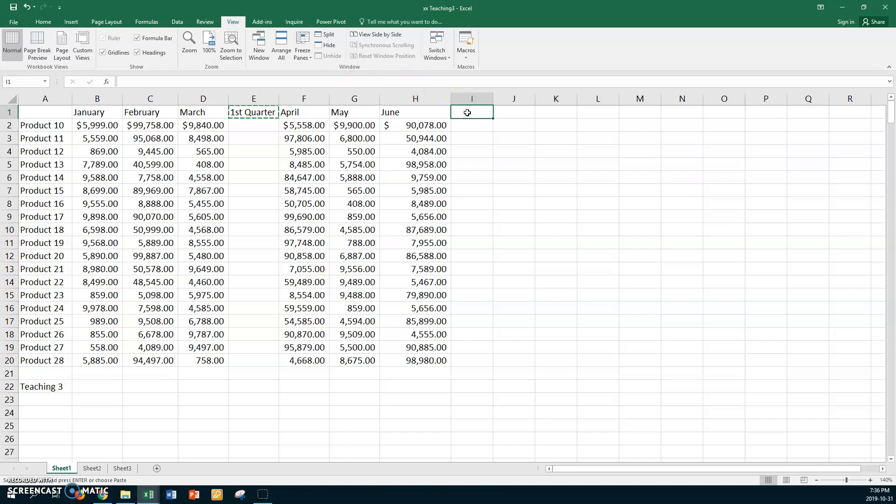
pyautogui.hotkey('ctrl', 'v')
pyautogui.doubleClick(469, 112)
pyautogui.moveTo(468, 113); pyautogui.dragTo(443, 119)
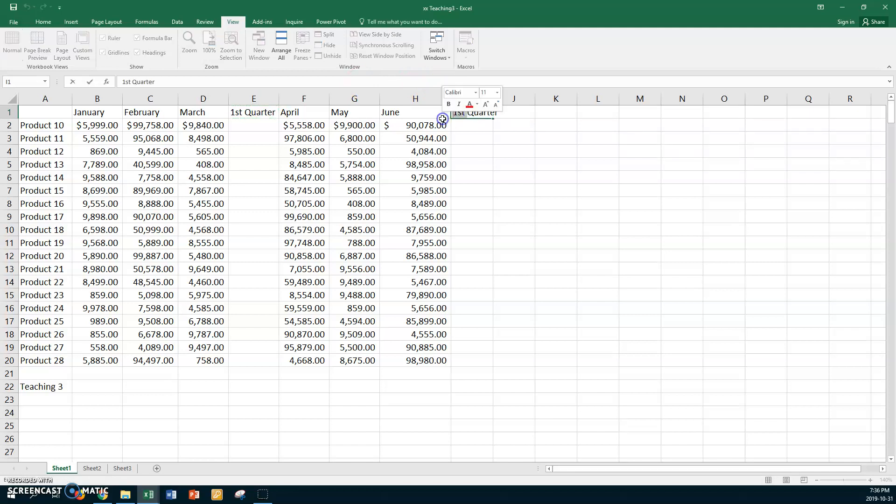
pyautogui.write('2nd')
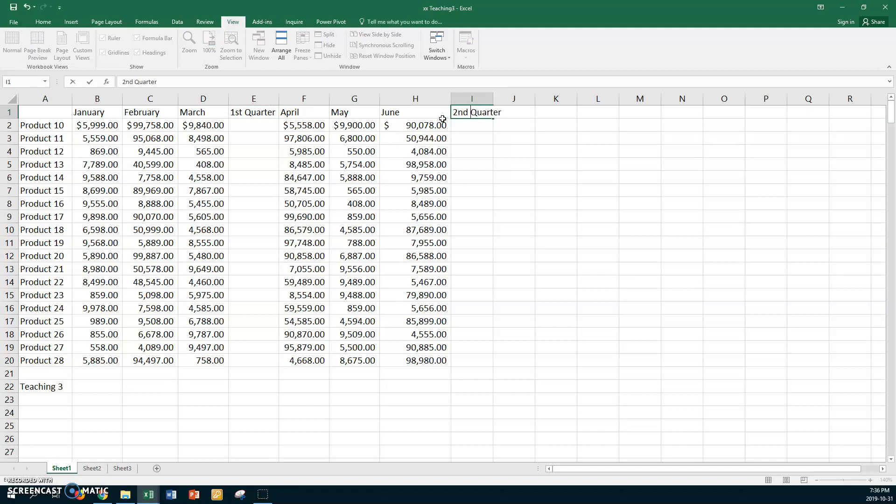
pyautogui.press('Return')
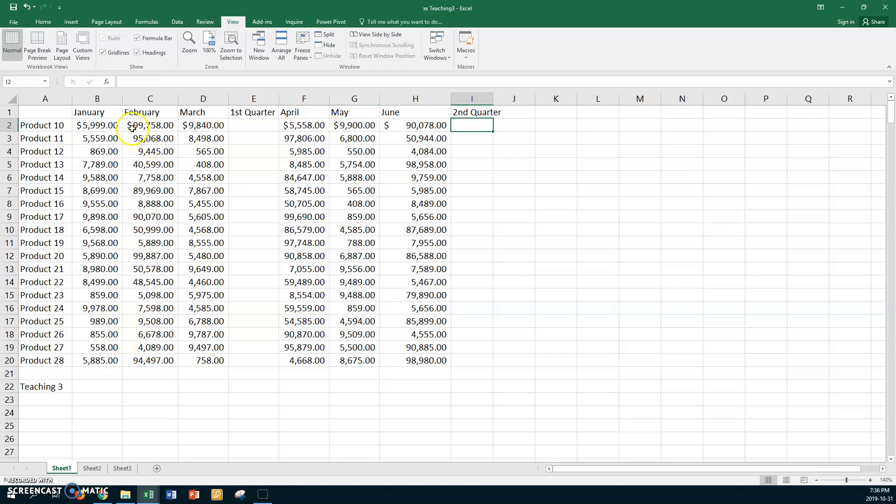
# Step: AutoSum the blocks B2:E21 and F2:I21 to fill both quarter columns and the totals in row 21
pyautogui.click(95, 125)
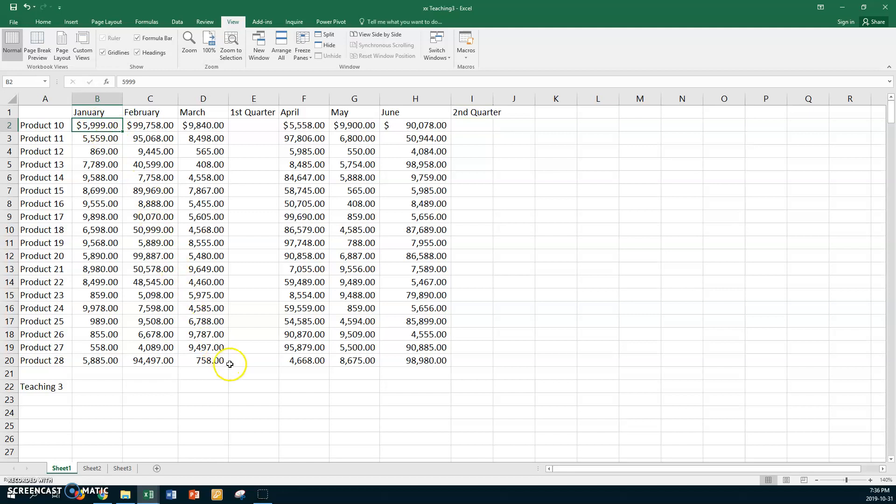
pyautogui.keyDown('shift'); pyautogui.click(244, 375); pyautogui.keyUp('shift')
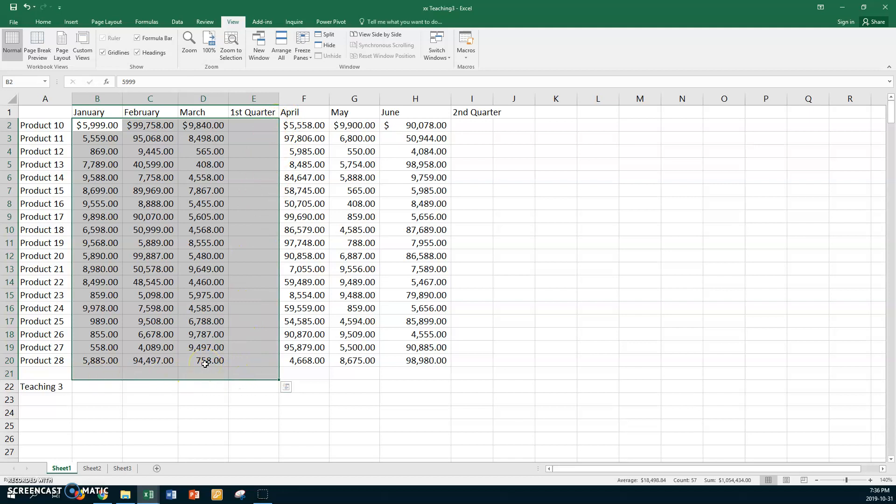
pyautogui.hotkey('alt', '=')
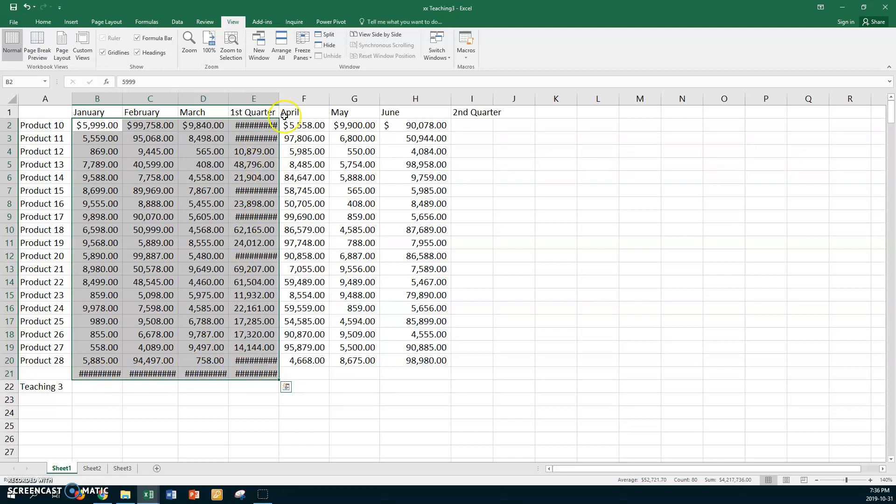
pyautogui.click(313, 125)
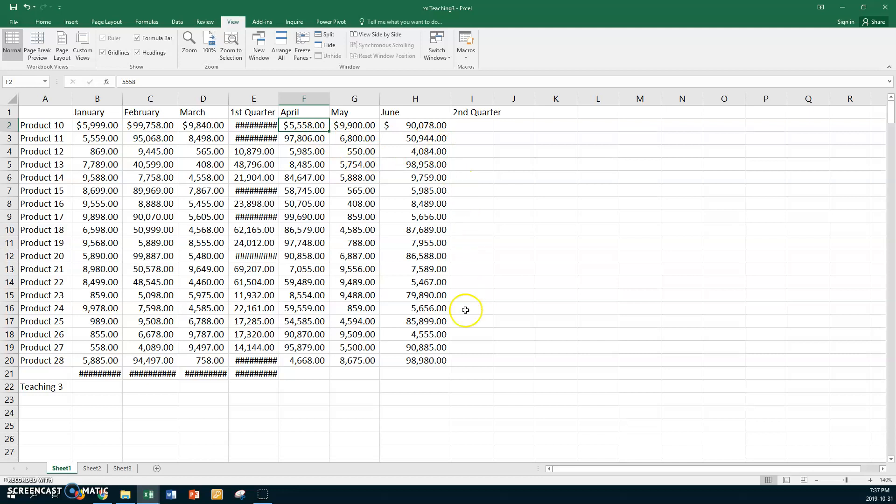
pyautogui.keyDown('shift'); pyautogui.click(474, 371); pyautogui.keyUp('shift')
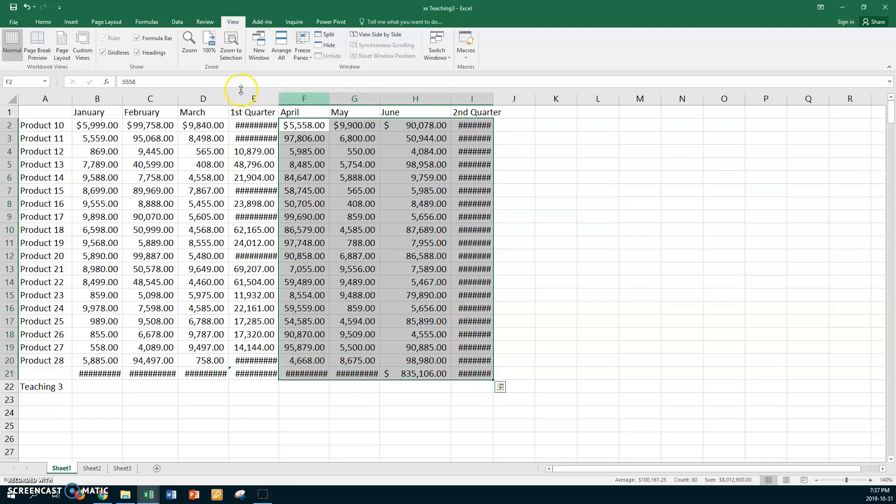
# Step: AutoFit the widths of columns A through I to their contents
pyautogui.click(57, 99)
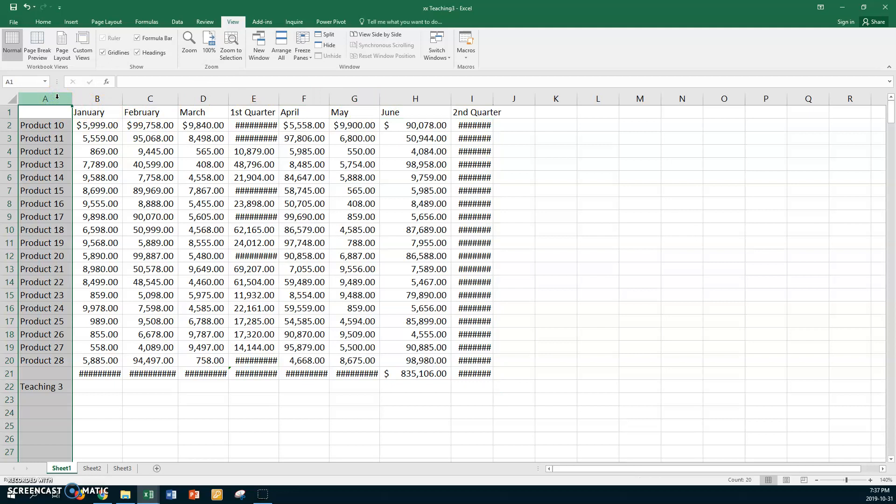
pyautogui.keyDown('shift'); pyautogui.click(478, 97); pyautogui.keyUp('shift')
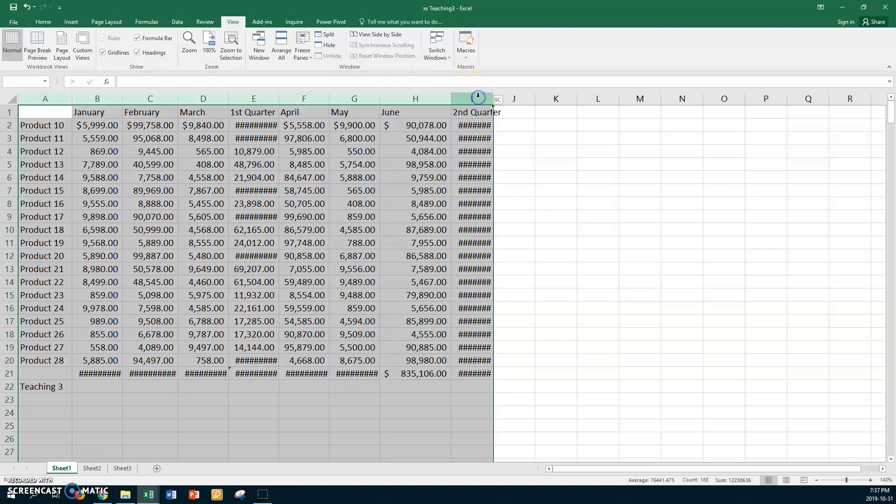
pyautogui.doubleClick(452, 97)
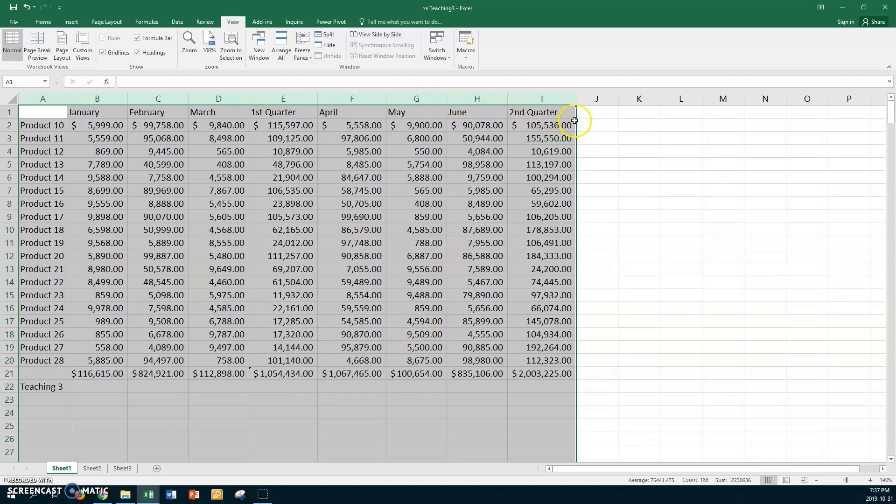
# Step: Enter the heading "Total Sales" in J1, next to the 2nd Quarter column
pyautogui.click(590, 112)
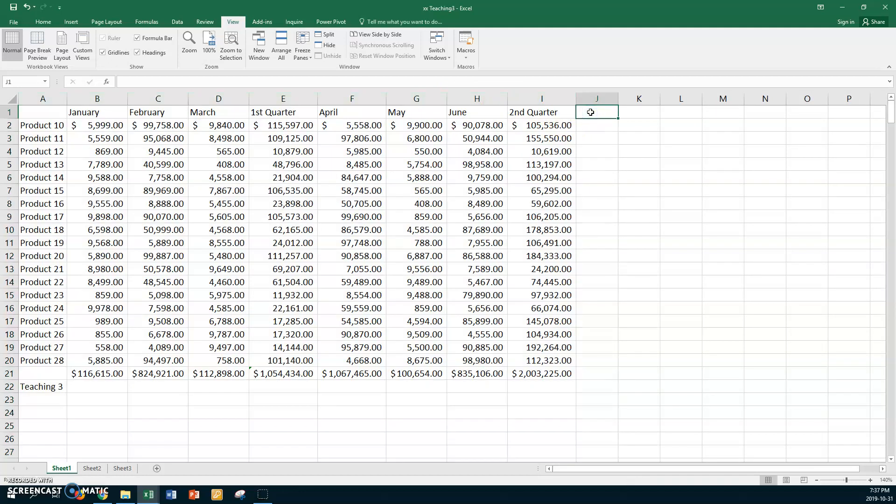
pyautogui.write('Total Sales')
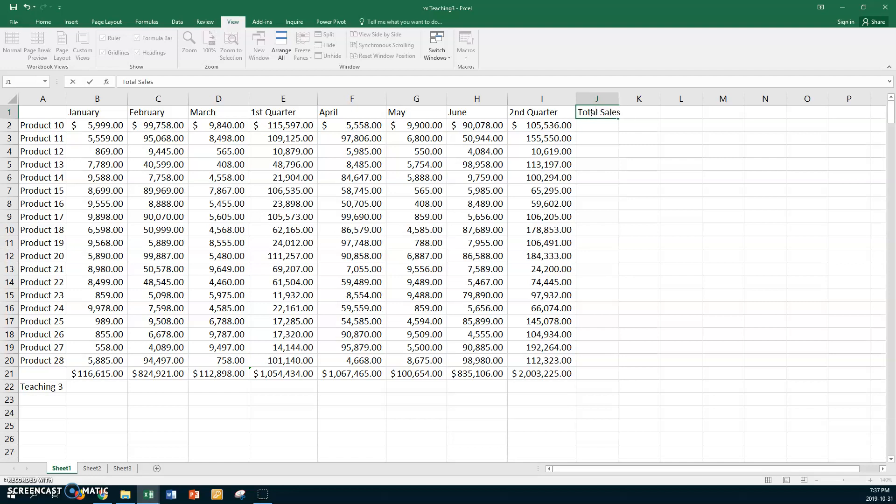
pyautogui.press('Return')
# Step: Enter =SUM(E2,I2) in J2 to add both quarters, and fill the formula down through J21
pyautogui.click(593, 122)
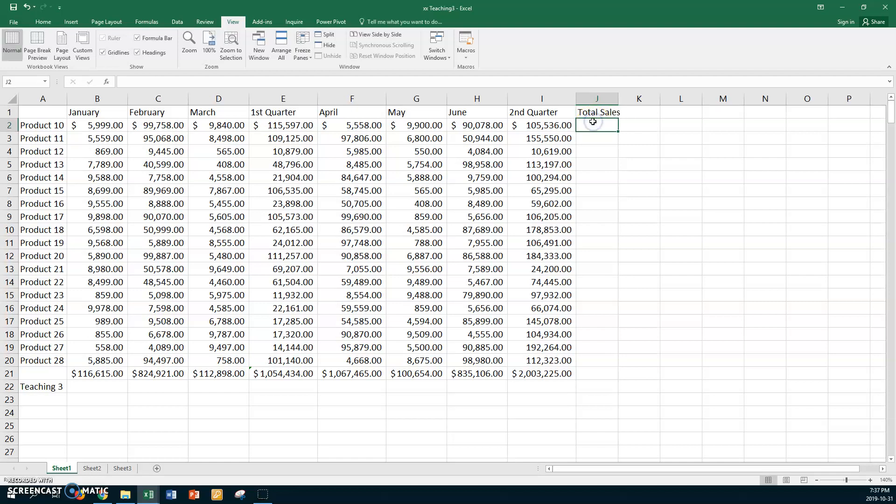
pyautogui.write('=sum')
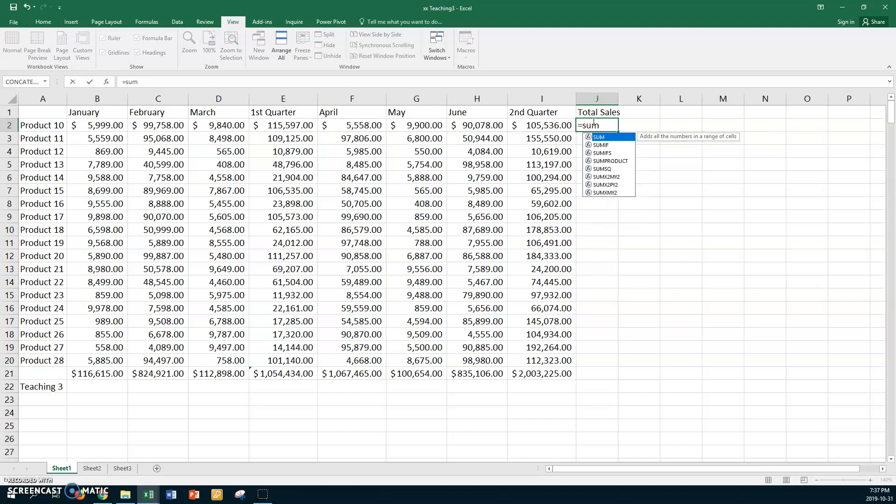
pyautogui.write('(')
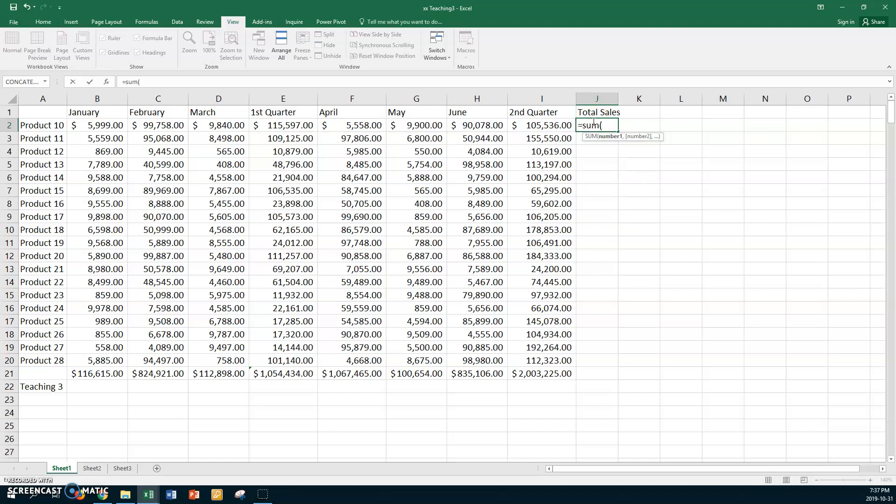
pyautogui.click(303, 124)
pyautogui.write(',')
pyautogui.click(532, 123)
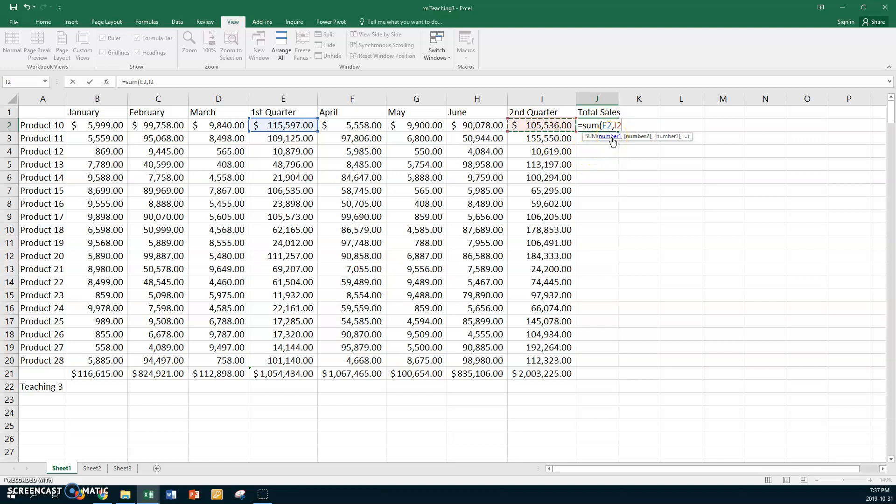
pyautogui.press('Return')
pyautogui.click(621, 125)
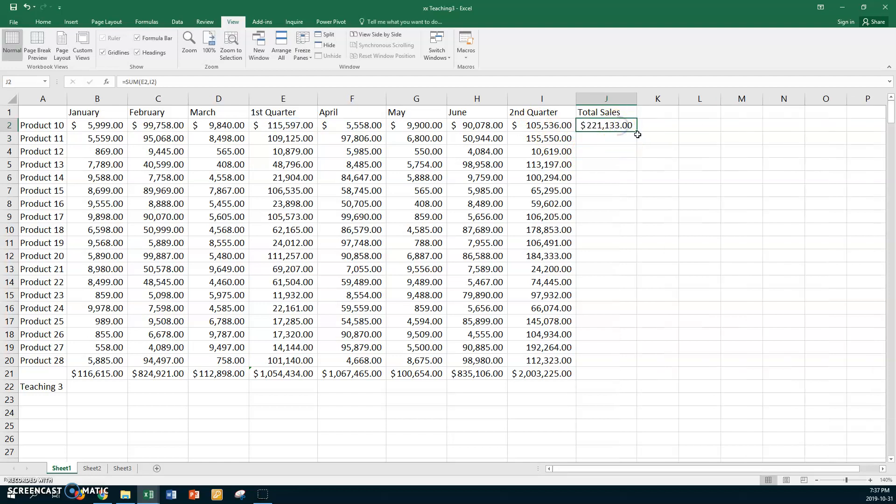
pyautogui.moveTo(638, 132); pyautogui.dragTo(590, 376)
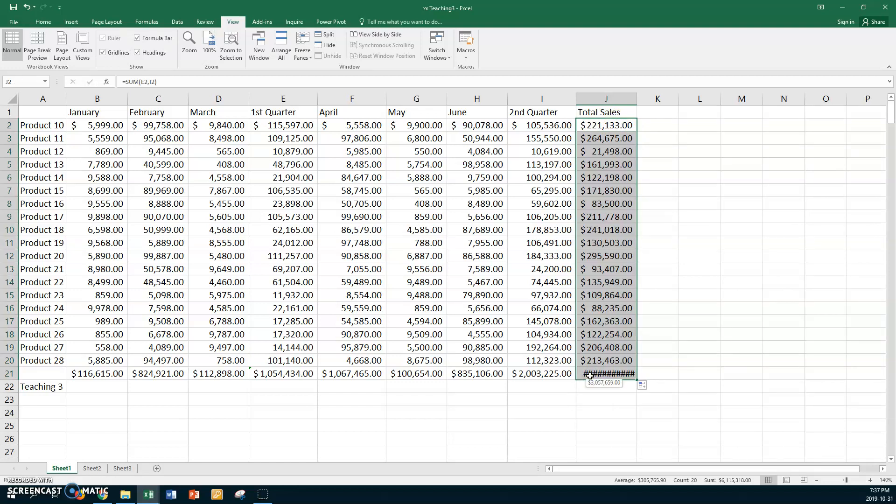
# Step: Copy the number format of I3 onto J3:J20 with Format Painter and AutoFit the width of column J
pyautogui.click(534, 139)
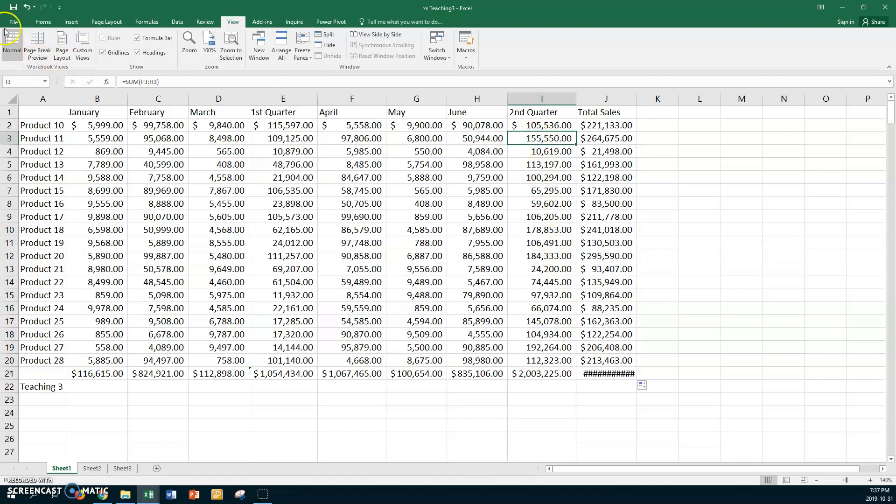
pyautogui.click(43, 22)
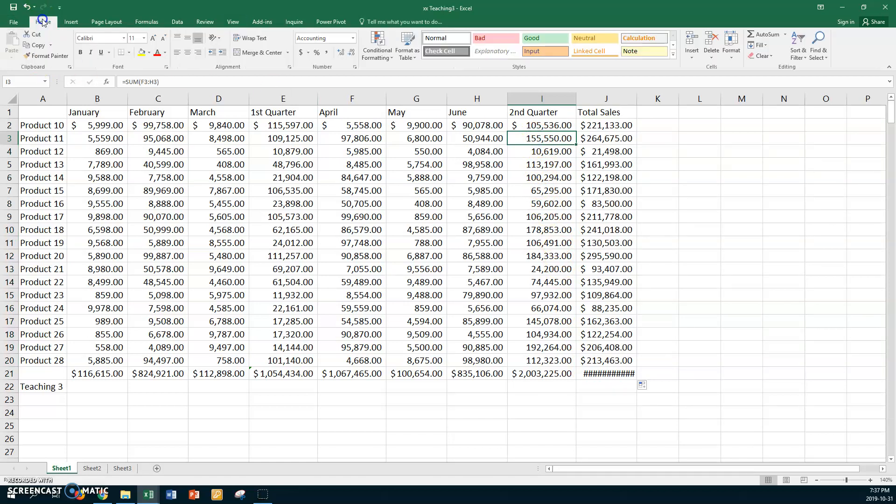
pyautogui.click(36, 56)
pyautogui.click(36, 55)
pyautogui.click(47, 55)
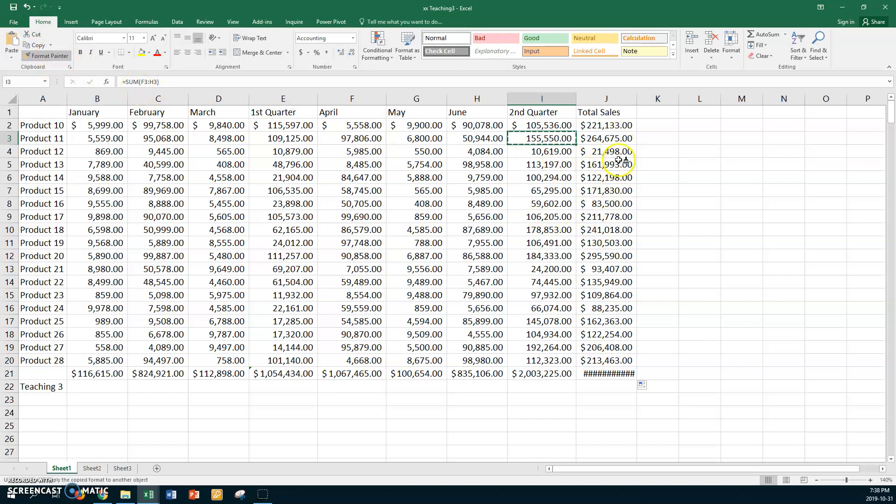
pyautogui.moveTo(602, 138); pyautogui.dragTo(592, 362)
pyautogui.click(65, 57)
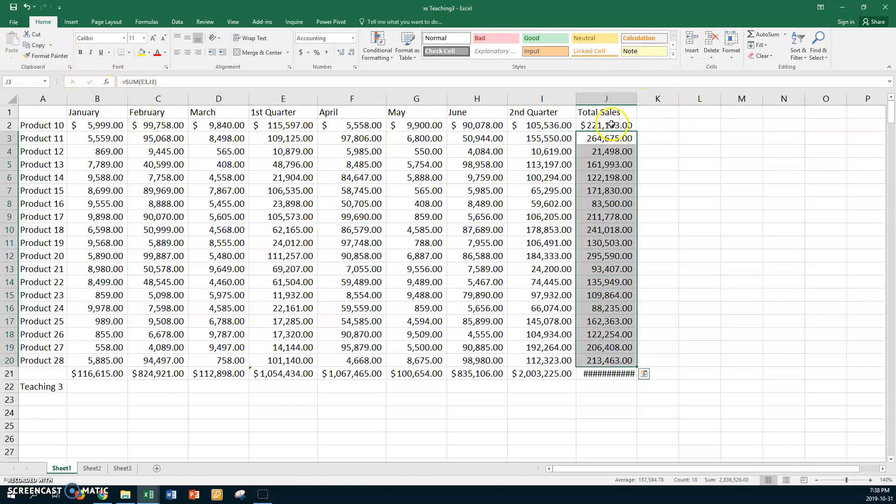
pyautogui.click(612, 124)
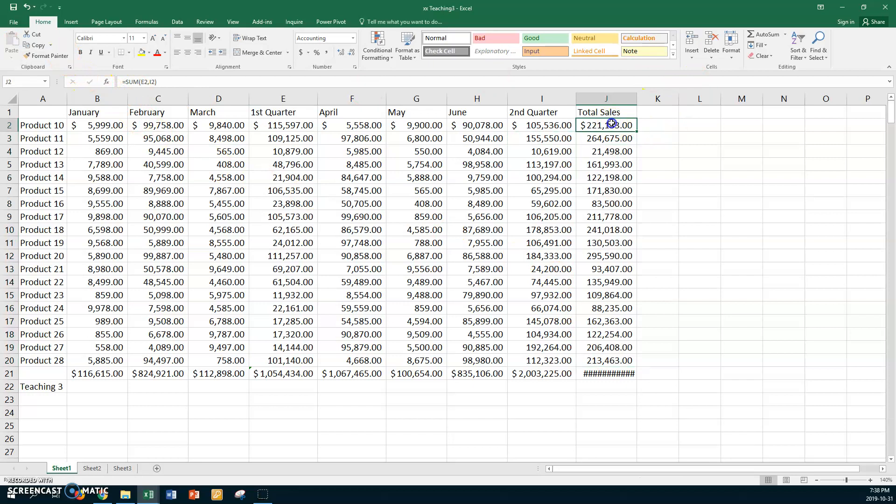
pyautogui.doubleClick(636, 97)
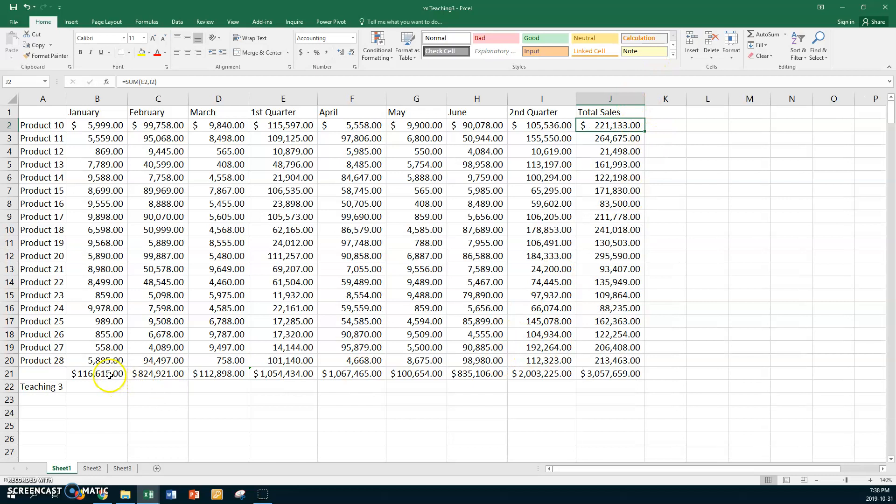
# Step: Enter the label "Totals" in A21 and the heading "Percent" in K1, next to Total Sales
pyautogui.click(44, 372)
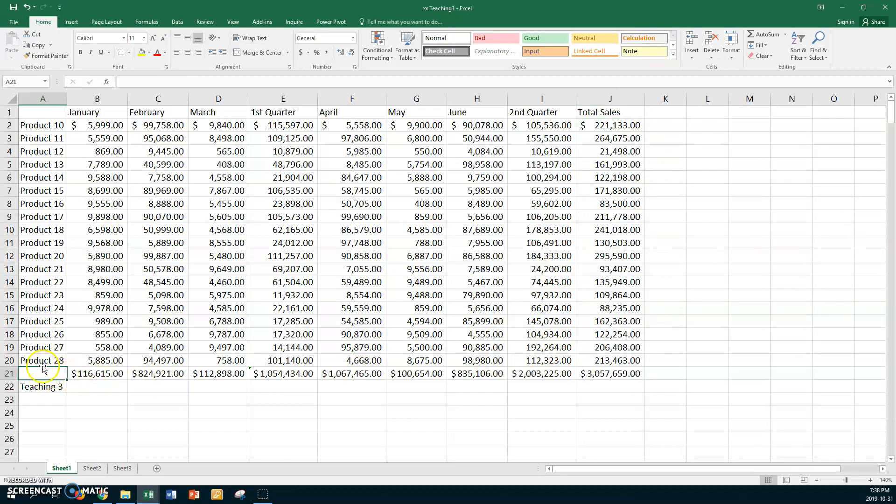
pyautogui.write('Totals')
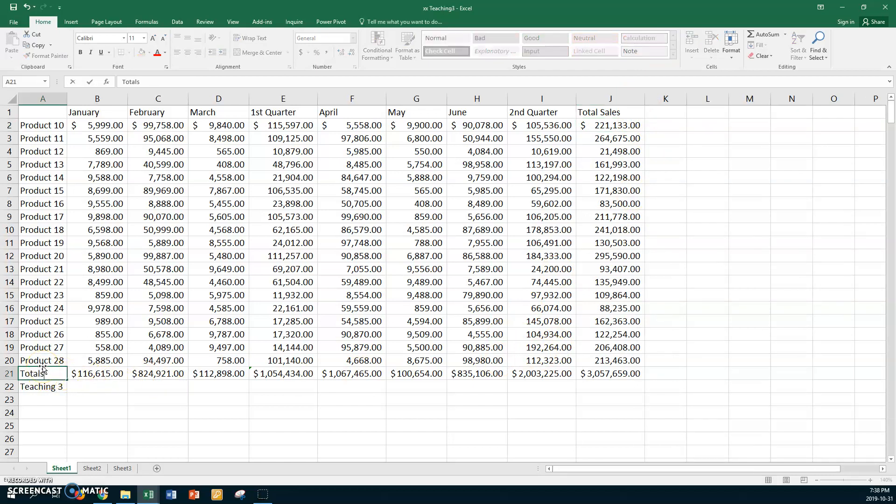
pyautogui.press('Return')
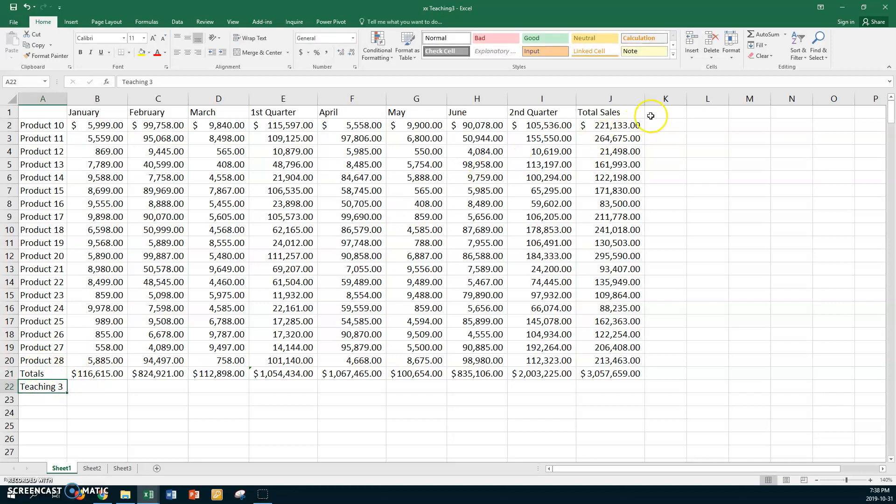
pyautogui.click(652, 114)
pyautogui.write('Percent')
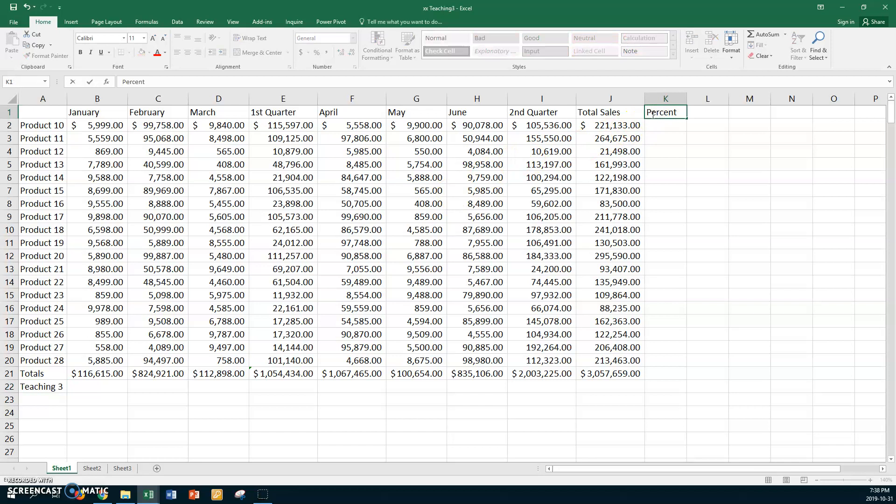
pyautogui.press('Return')
# Step: Enter =J2/$J$21 in K2 with an absolute reference to the grand total, and fill it down through K21
pyautogui.click(657, 130)
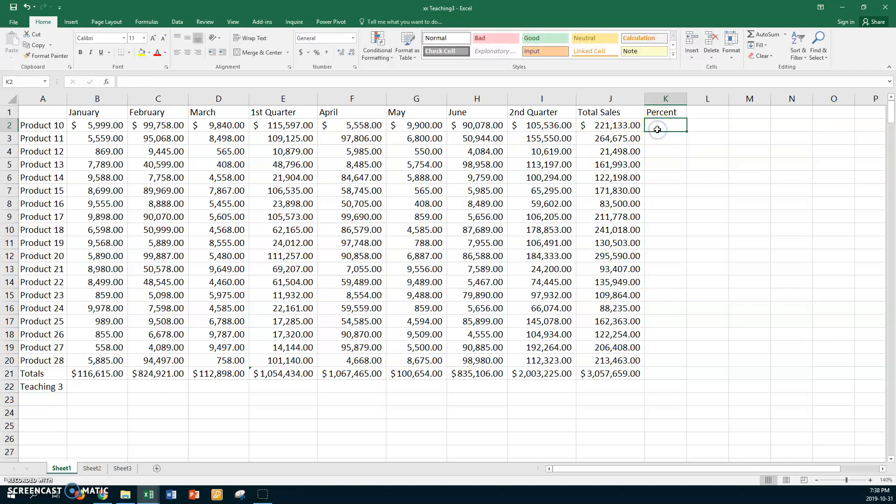
pyautogui.write('=')
pyautogui.click(610, 125)
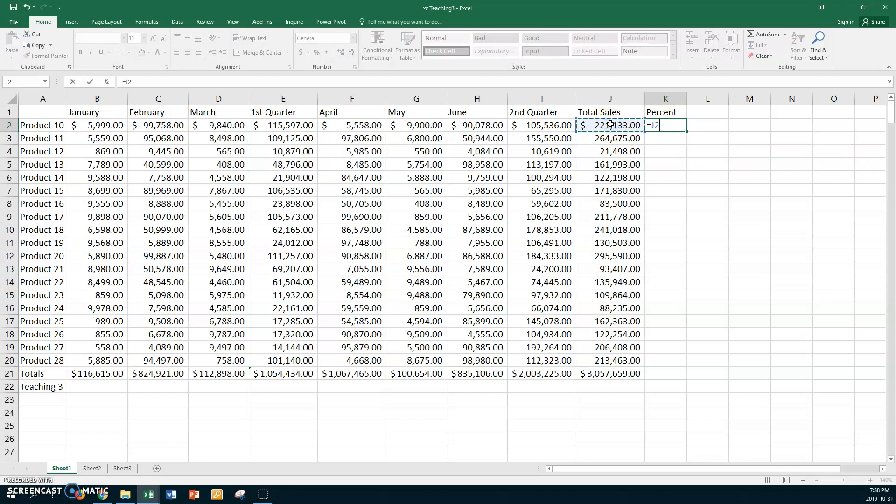
pyautogui.write('/')
pyautogui.click(626, 374)
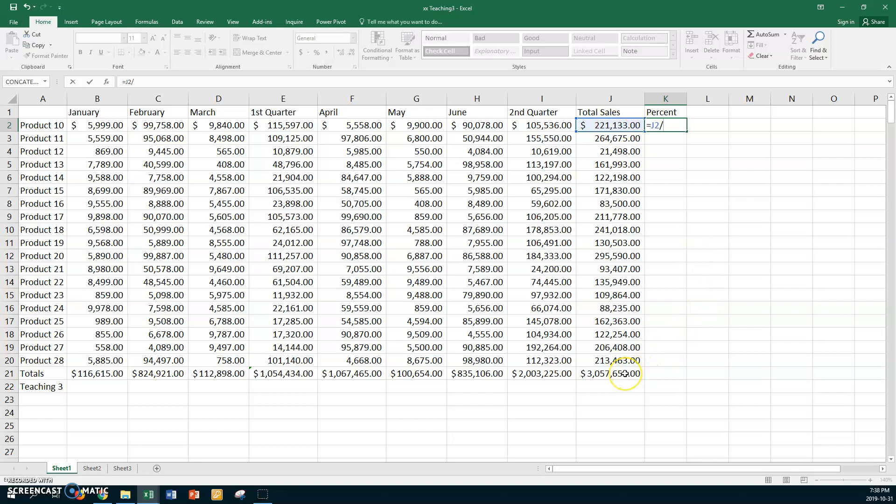
pyautogui.click(625, 373)
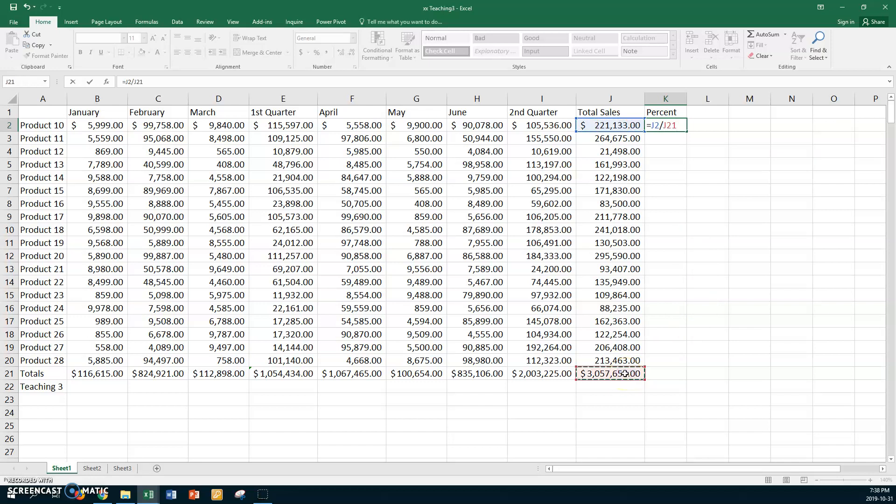
pyautogui.press('F4')
pyautogui.press('Return')
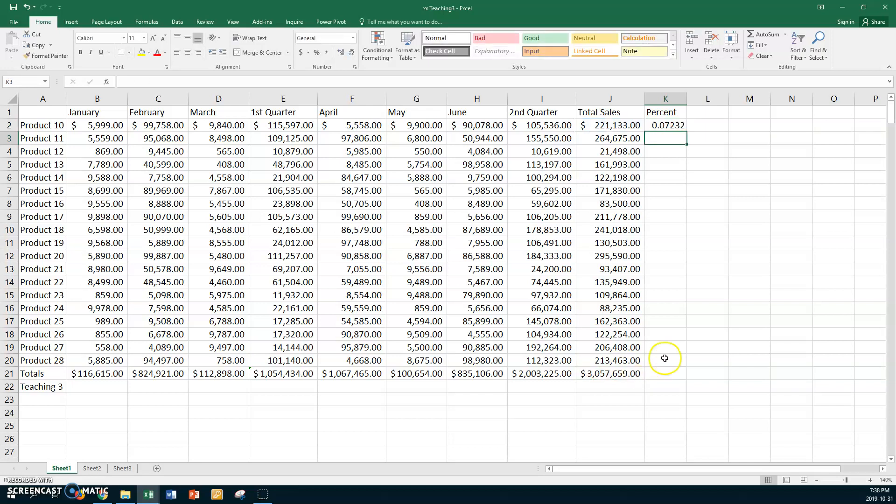
pyautogui.click(676, 126)
pyautogui.moveTo(687, 132); pyautogui.dragTo(658, 375)
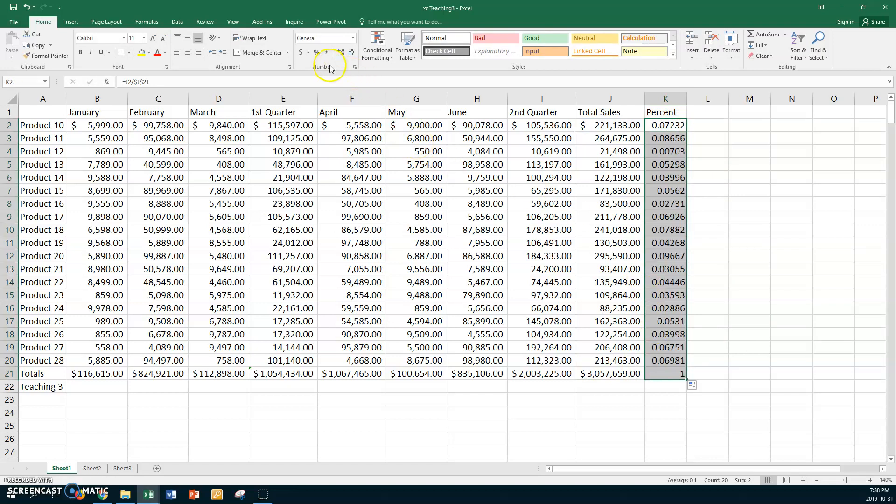
# Step: Format the Percent values in K2:K21 as percentages with two decimal places
pyautogui.click(317, 54)
pyautogui.click(340, 53)
pyautogui.click(341, 52)
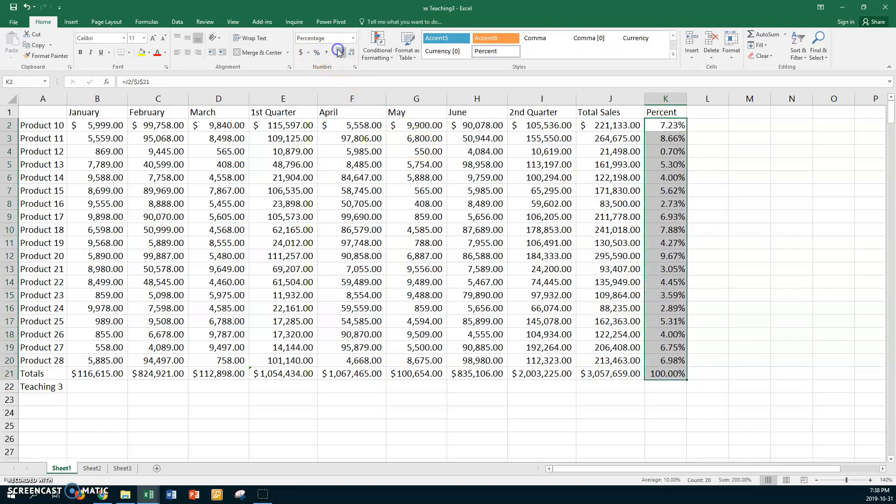
pyautogui.click(698, 167)
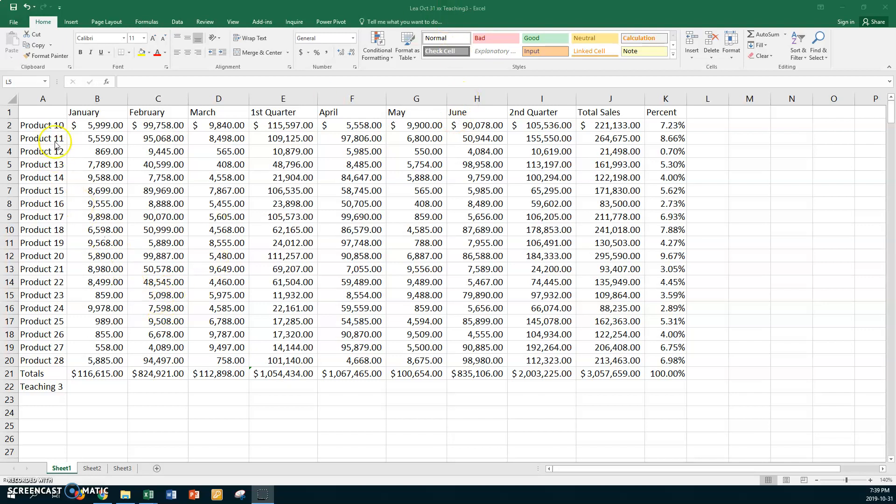
# Step: Close the finished Teaching3 workbook and switch to the open workbook xx Teaching4
pyautogui.click(15, 22)
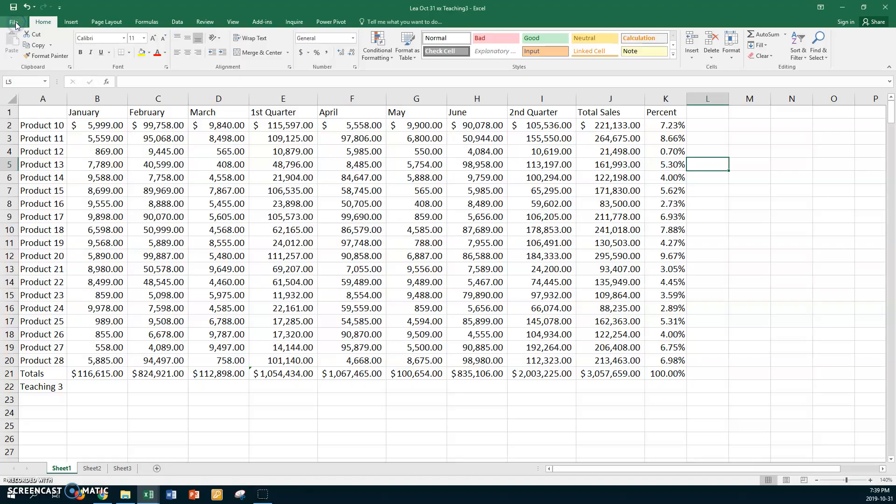
pyautogui.click(16, 22)
pyautogui.click(17, 205)
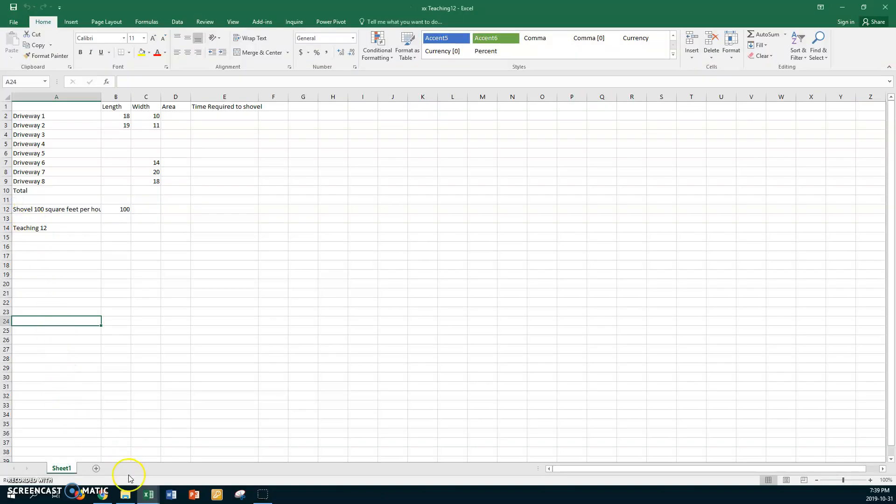
pyautogui.moveTo(148, 494)
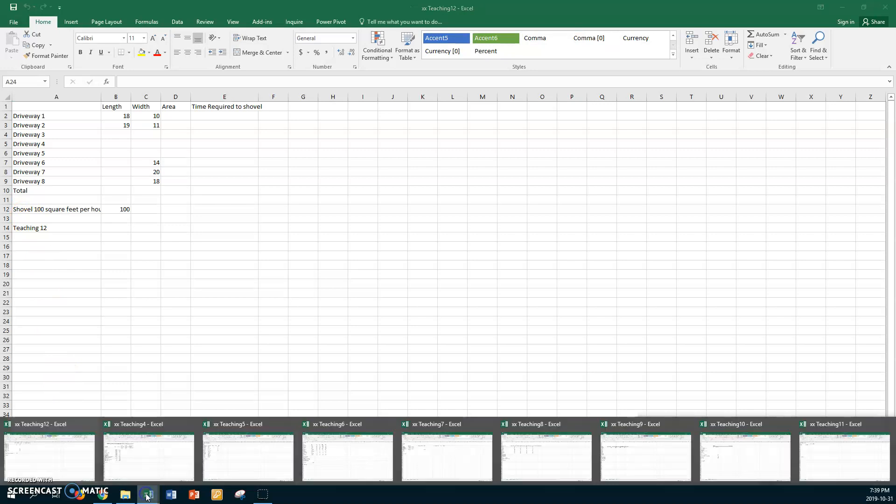
pyautogui.click(169, 452)
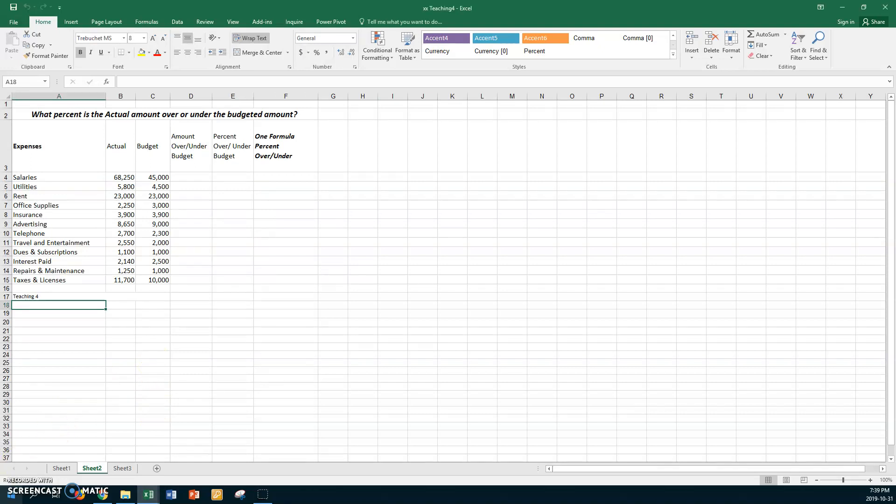
pyautogui.hotkey('alt', 'p')
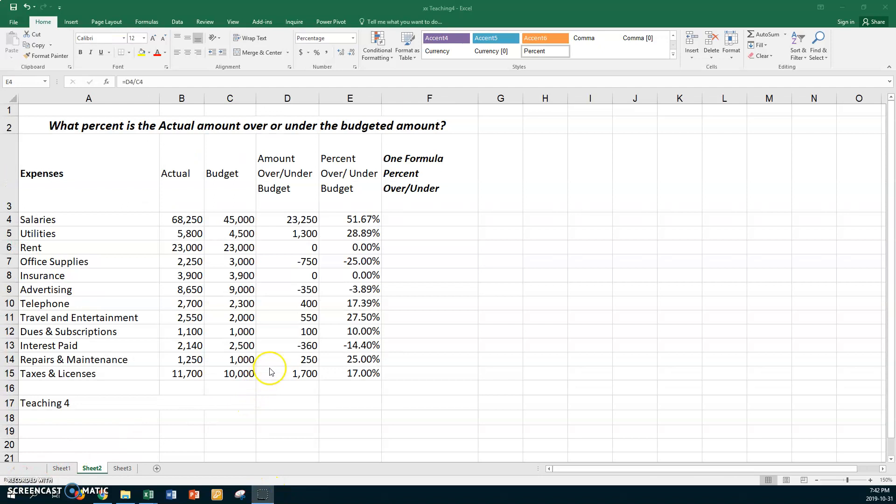
# Step: Enter =(B4-C4)/C4 in F4 to calculate the Salaries percent over/under budget with one formula
pyautogui.click(414, 219)
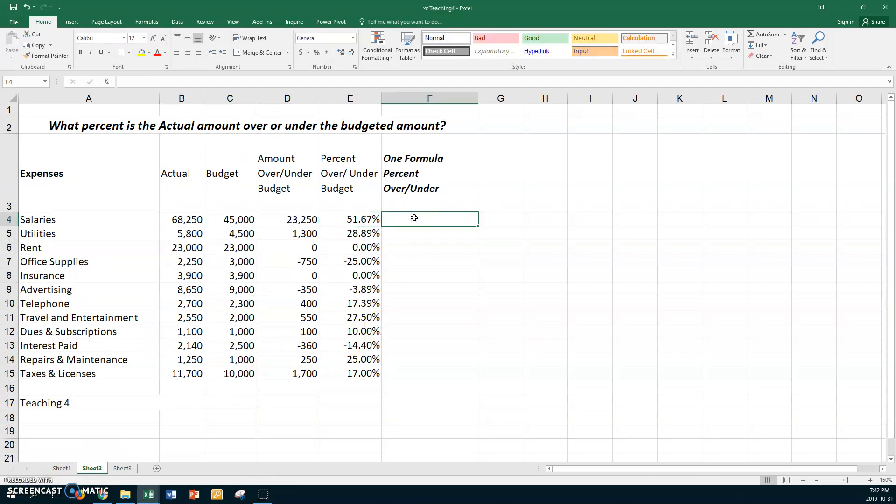
pyautogui.write('=(')
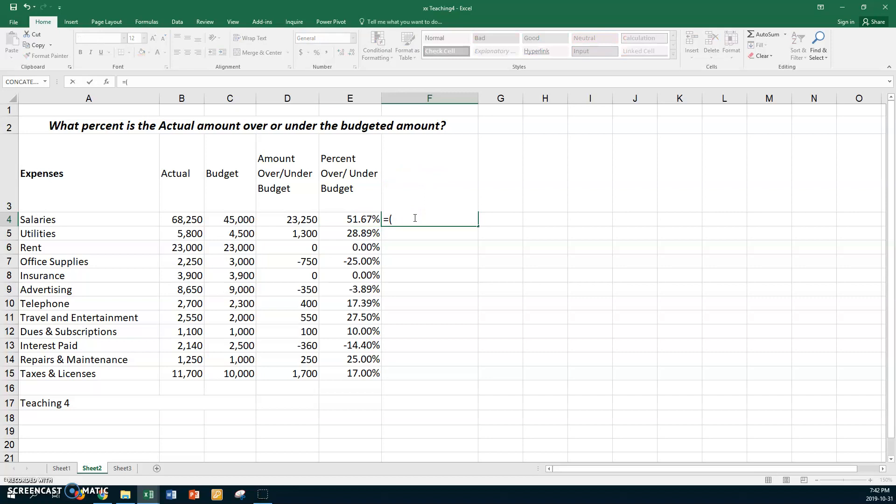
pyautogui.click(191, 219)
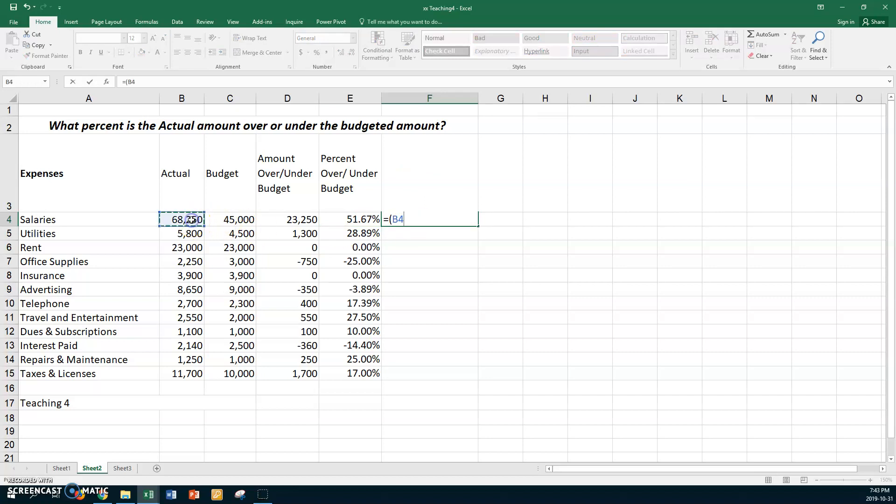
pyautogui.click(231, 219)
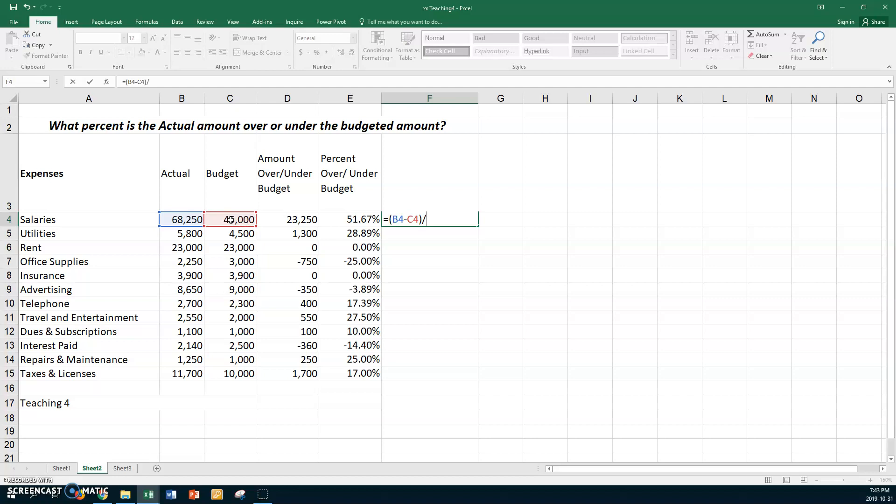
pyautogui.click(230, 219)
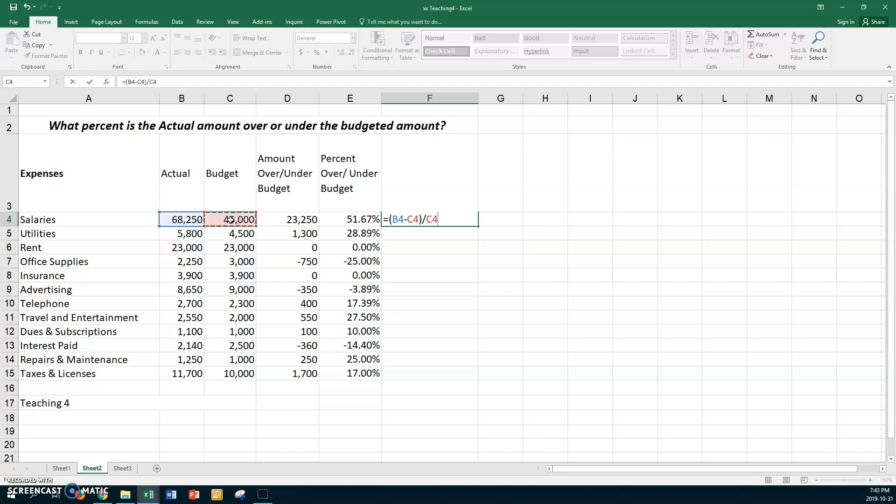
pyautogui.press('Return')
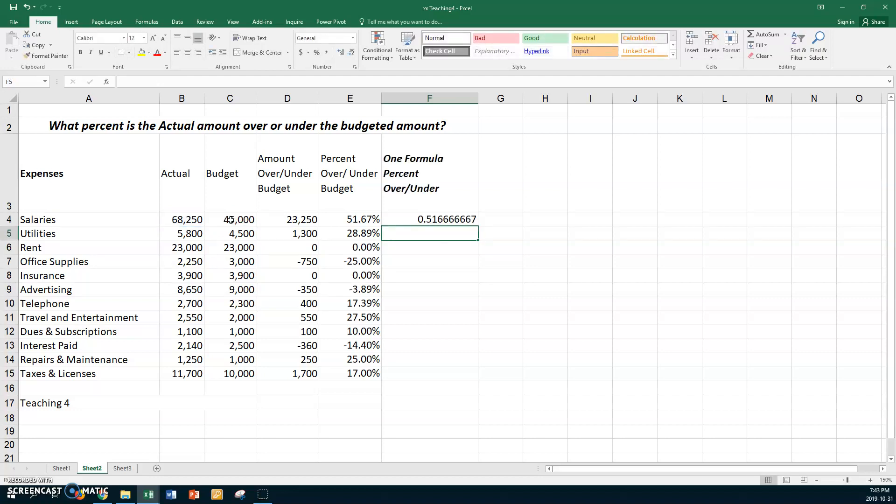
# Step: Fill the one-formula percent over/under calculation in F4 down through F15 for all expenses
pyautogui.click(404, 219)
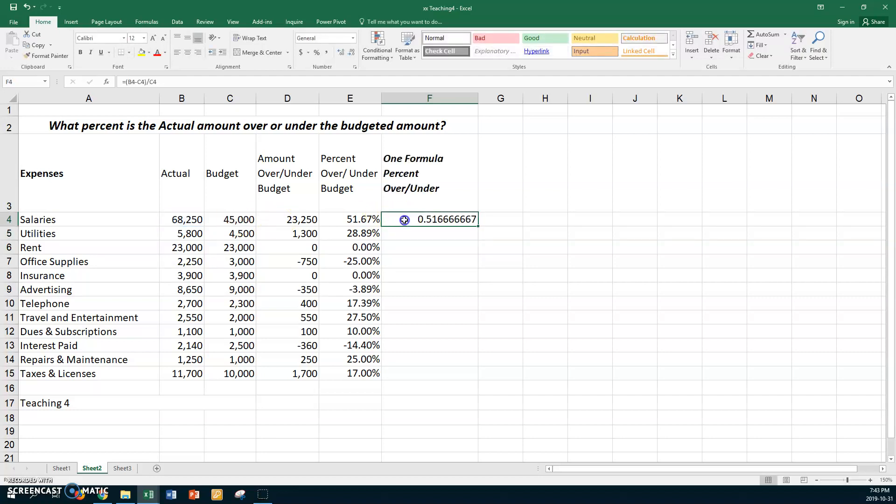
pyautogui.click(478, 228)
pyautogui.click(467, 220)
pyautogui.moveTo(478, 225); pyautogui.dragTo(466, 379)
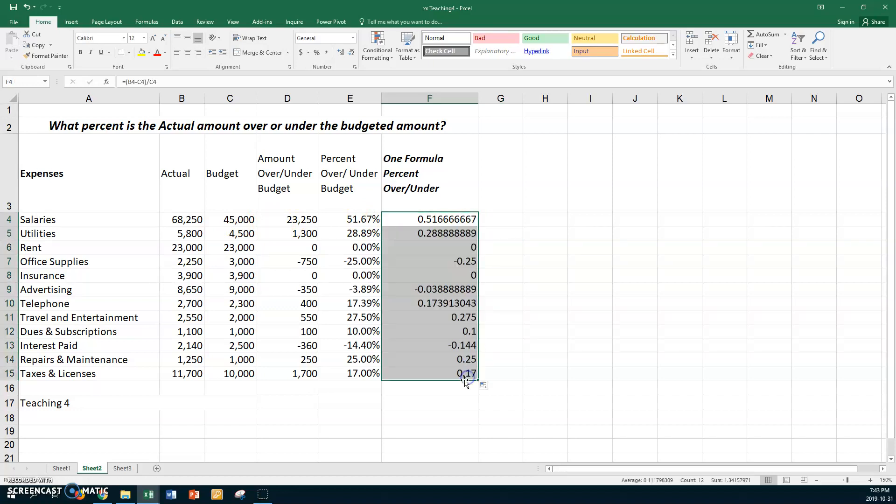
# Step: Format the One Formula Percent Over/Under values in F4:F15 as percentages with two decimal places
pyautogui.click(317, 52)
pyautogui.click(339, 53)
pyautogui.click(339, 53)
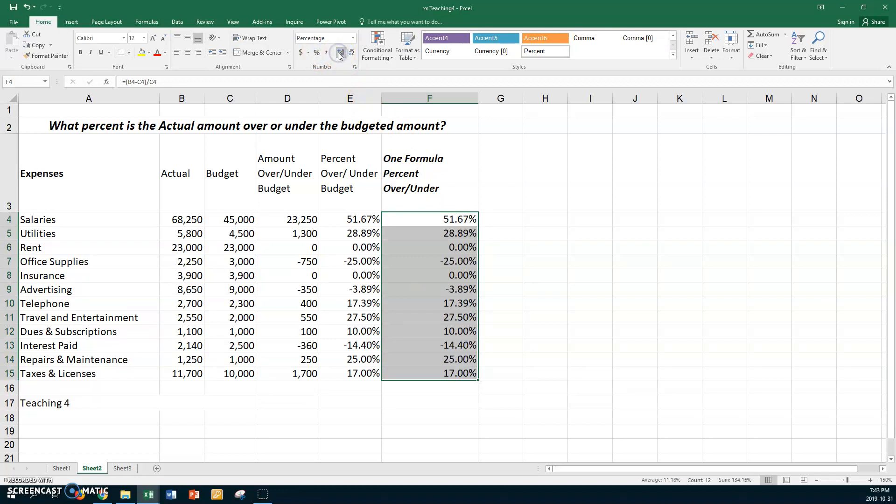
# Step: Format the Actual, Budget and Amount Over/Under values in B4:D15 as Accounting with a $ symbol and 0 decimal places
pyautogui.click(168, 220)
pyautogui.moveTo(168, 219); pyautogui.dragTo(265, 371)
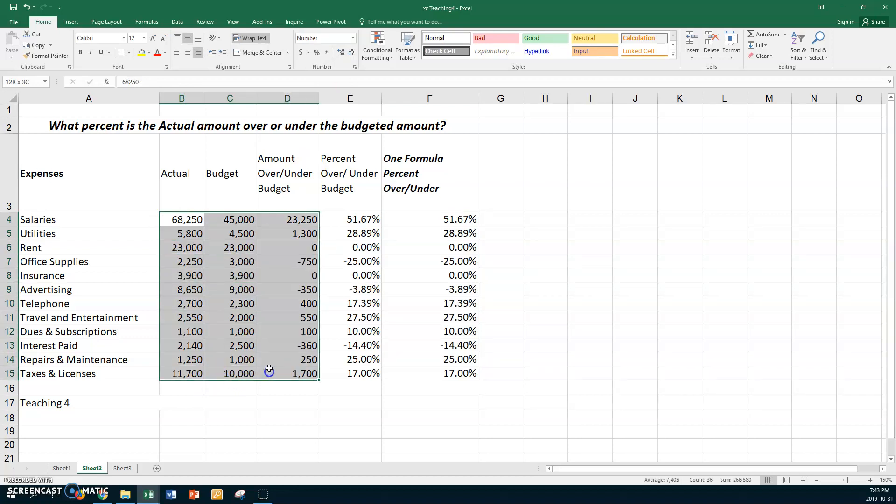
pyautogui.rightClick(274, 271)
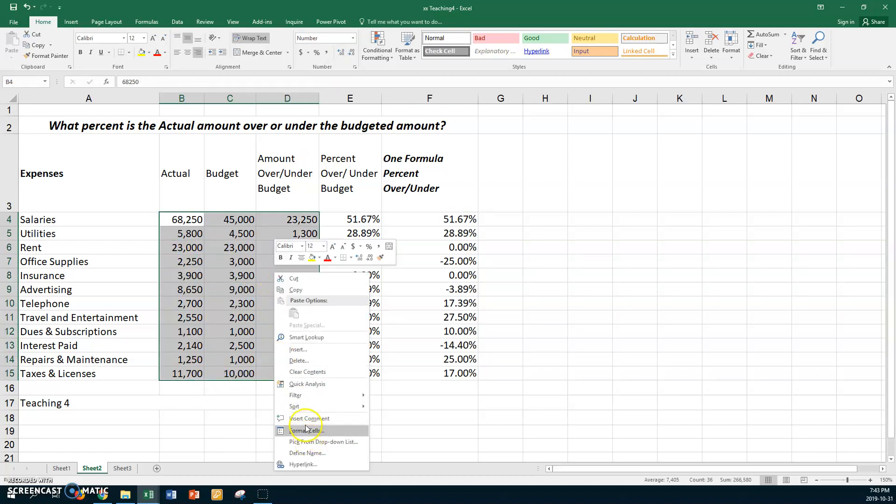
pyautogui.click(306, 429)
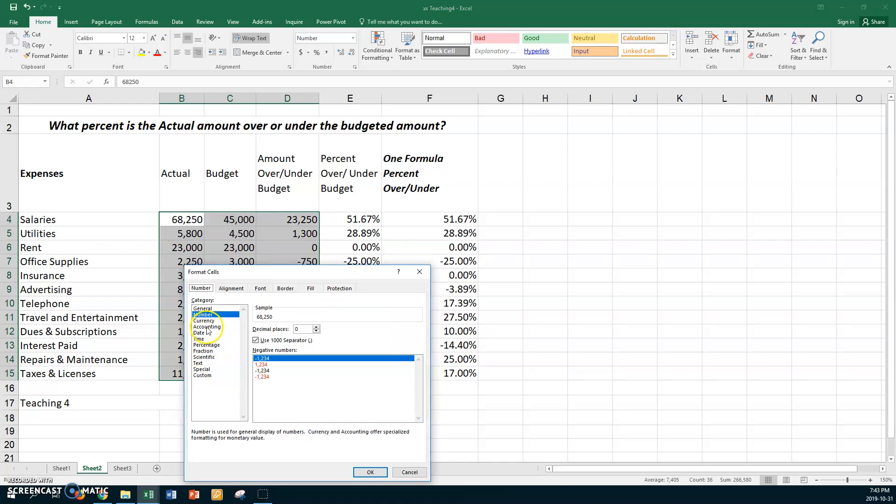
pyautogui.click(207, 327)
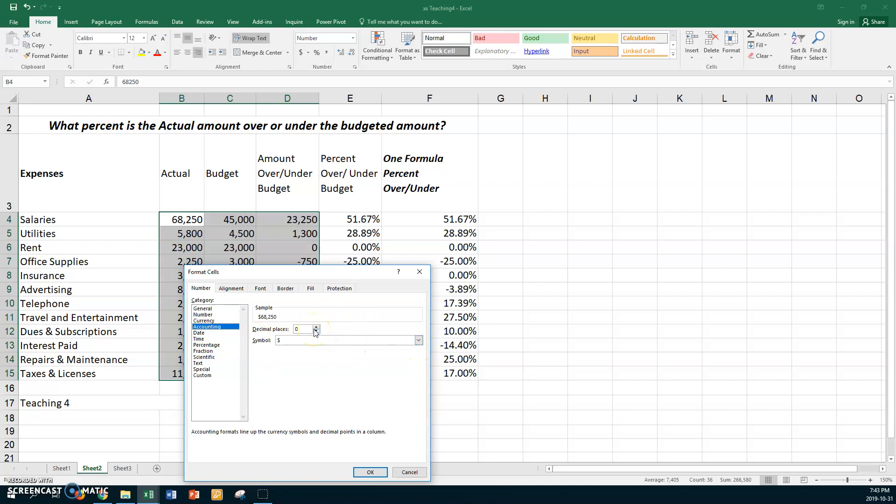
pyautogui.click(369, 472)
# Step: Set the Accounting currency symbol to None for B5:D15, leaving the Salaries row out of the change
pyautogui.moveTo(186, 233); pyautogui.dragTo(260, 376)
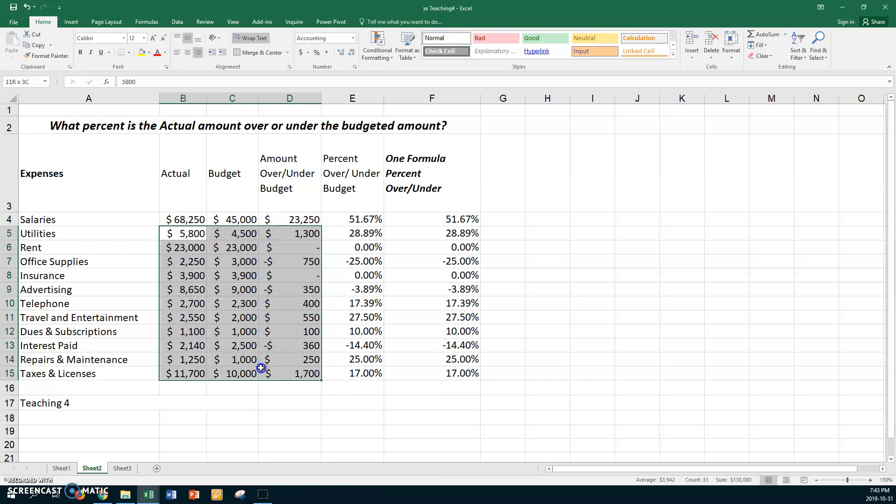
pyautogui.rightClick(238, 312)
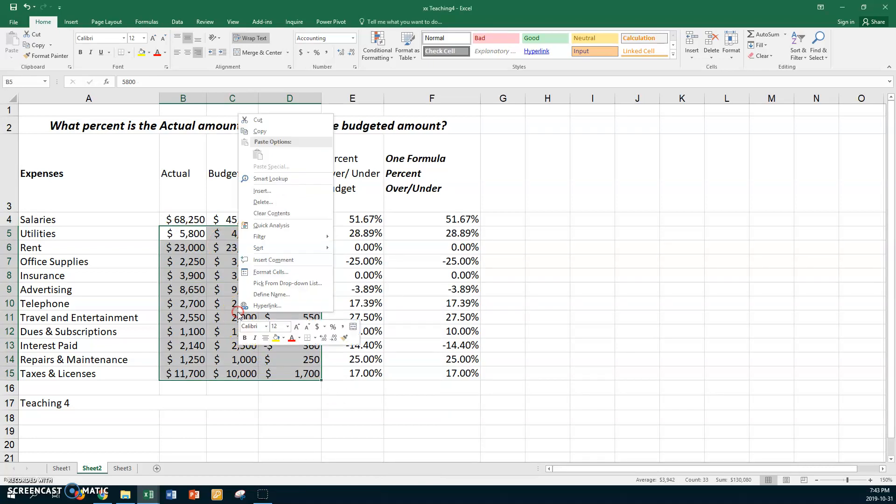
pyautogui.click(270, 272)
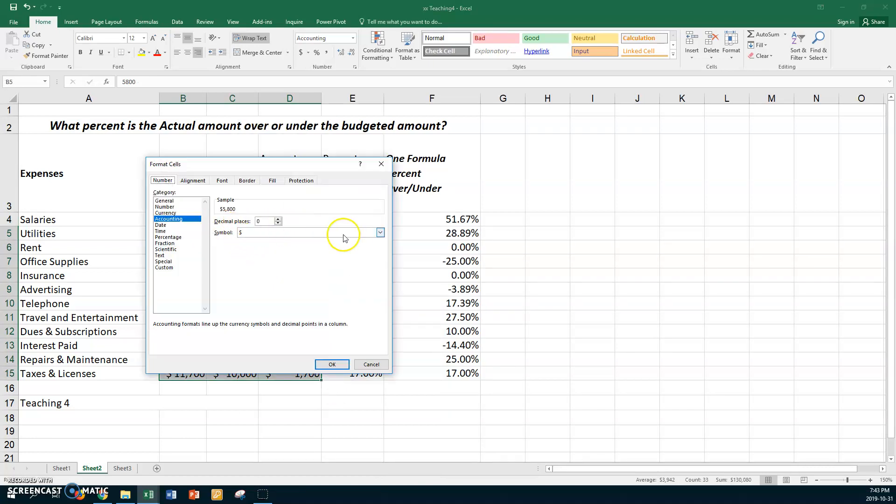
pyautogui.click(381, 232)
pyautogui.click(269, 241)
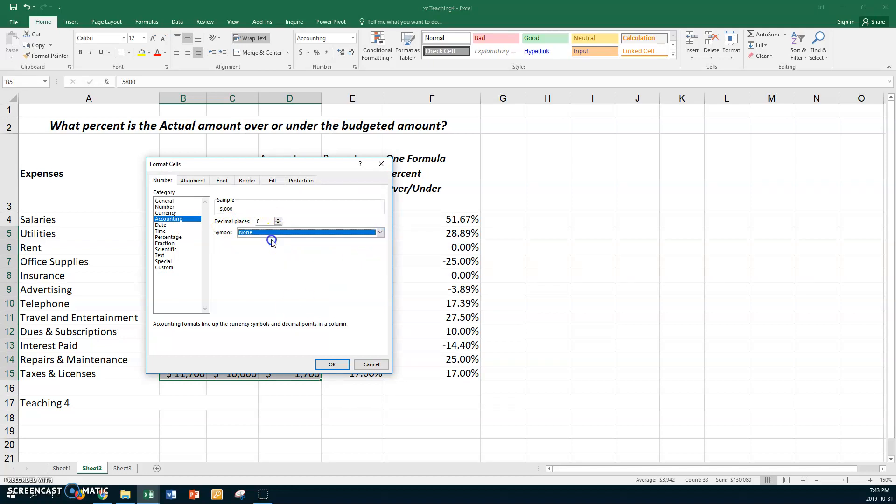
pyautogui.click(329, 363)
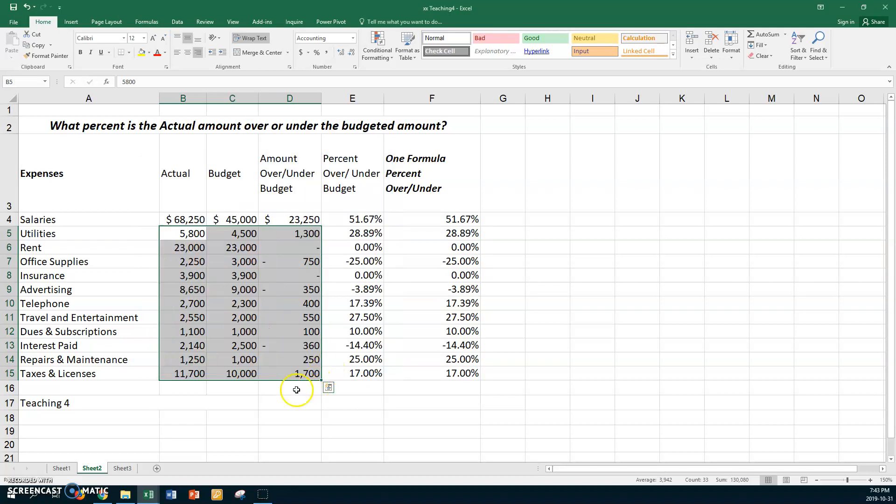
# Step: Total the Actual, Budget and Amount Over/Under columns in B16:D16 with AutoSum
pyautogui.click(189, 392)
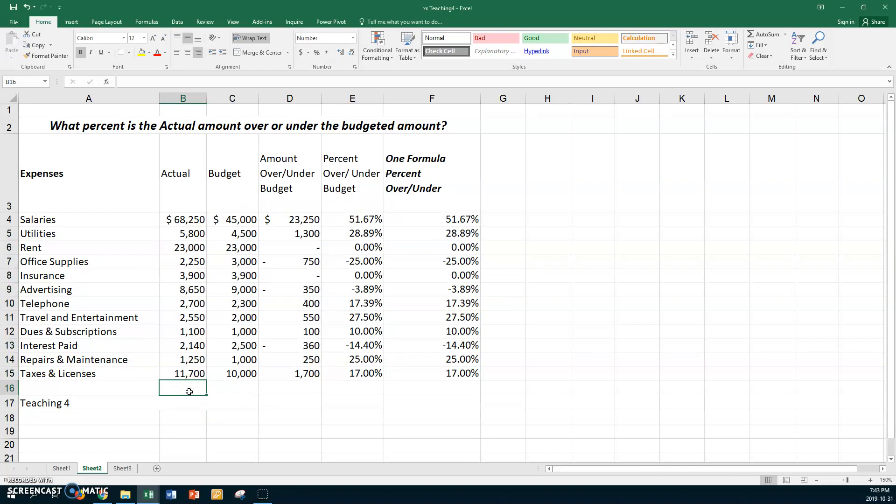
pyautogui.click(179, 220)
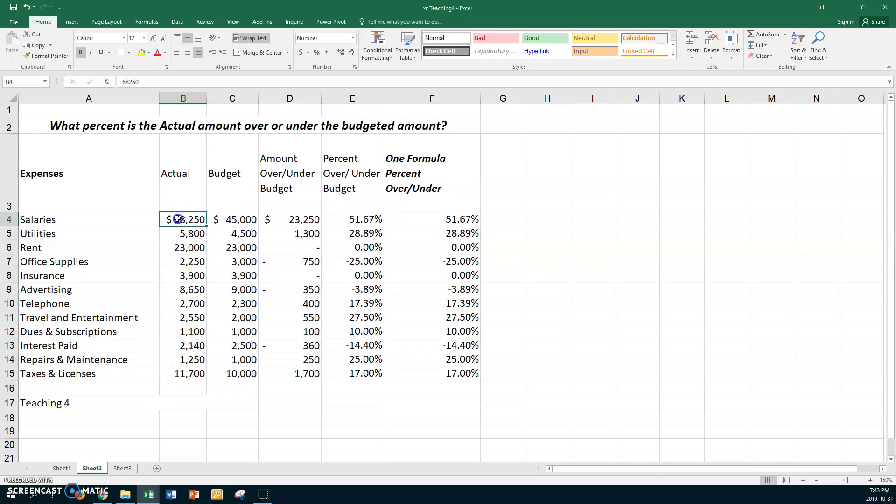
pyautogui.keyDown('shift'); pyautogui.click(304, 388); pyautogui.keyUp('shift')
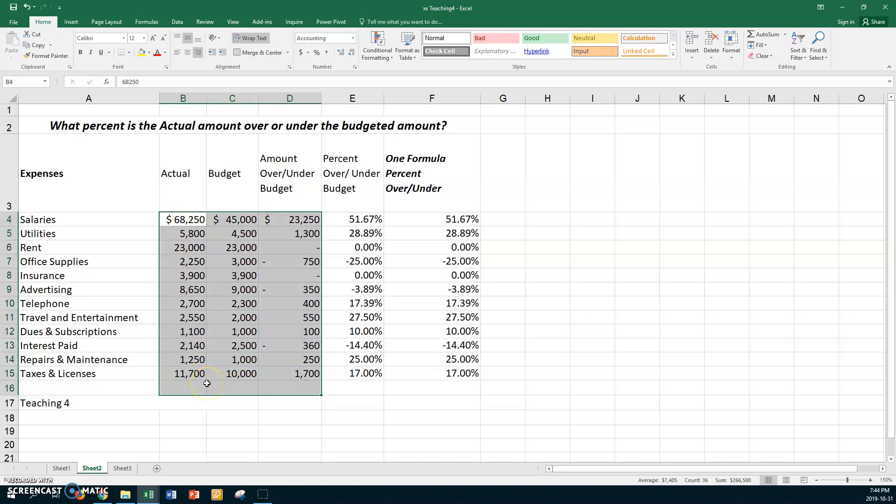
pyautogui.hotkey('alt', '=')
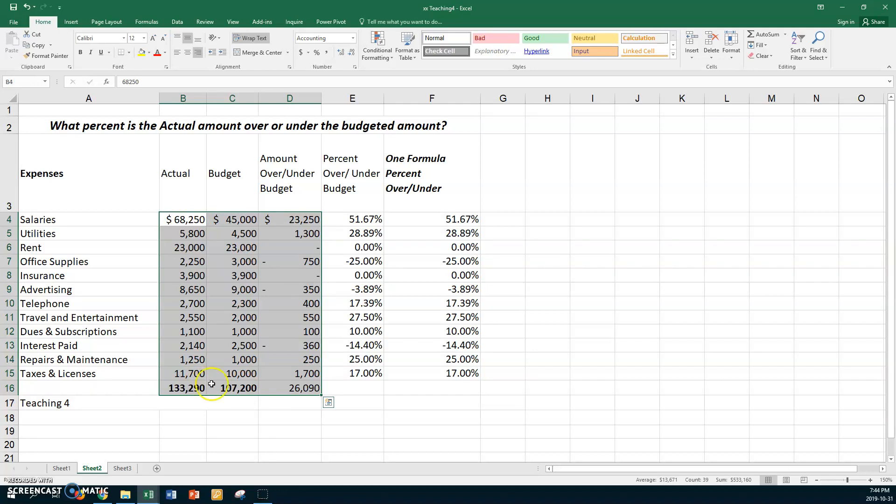
# Step: Extend both percent over/under formulas from row 15 into the total row, cells E16 and F16
pyautogui.click(346, 371)
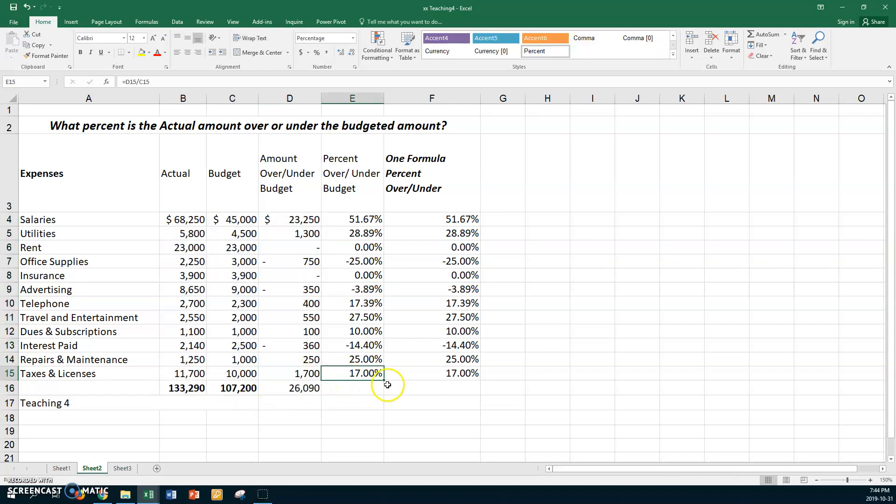
pyautogui.moveTo(383, 379); pyautogui.dragTo(382, 392)
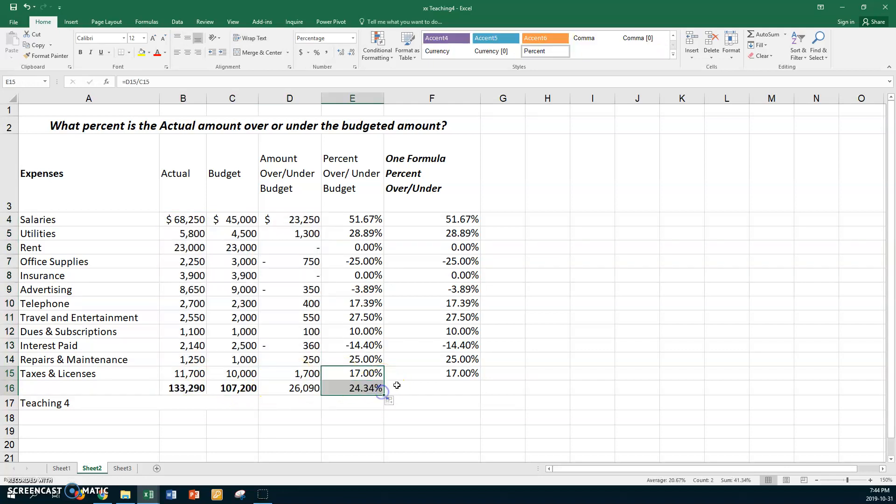
pyautogui.click(411, 375)
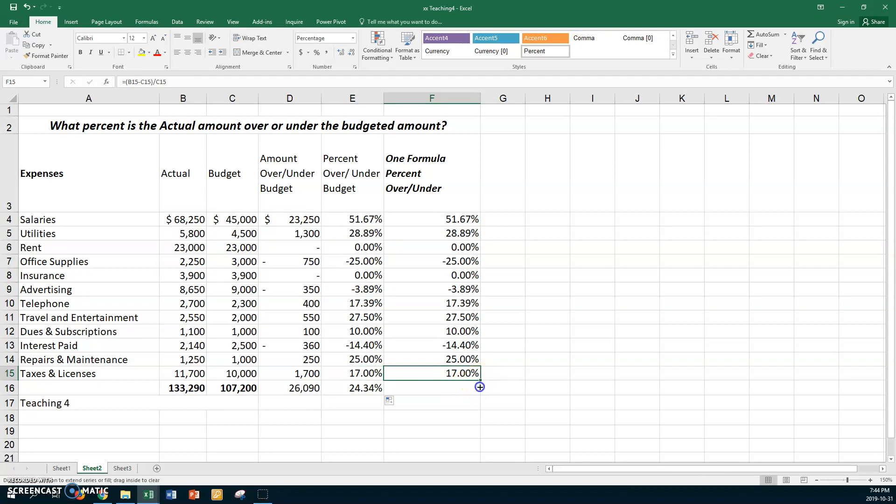
pyautogui.moveTo(479, 380); pyautogui.dragTo(478, 389)
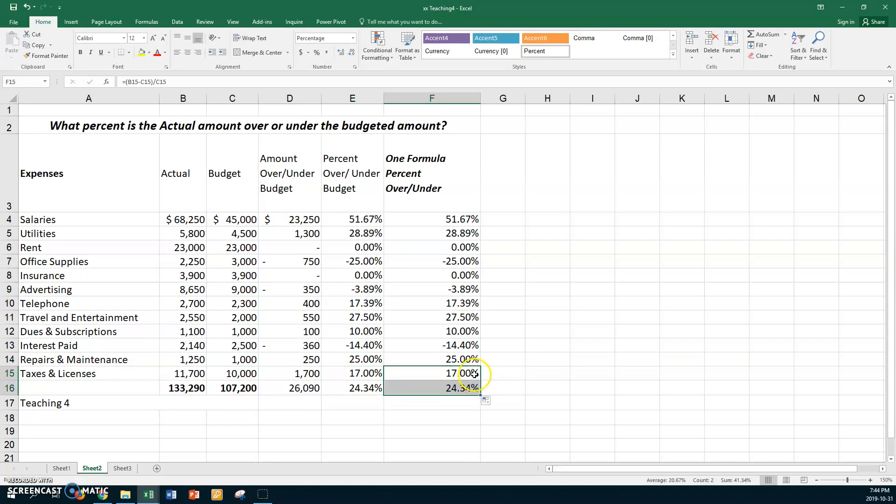
pyautogui.click(433, 359)
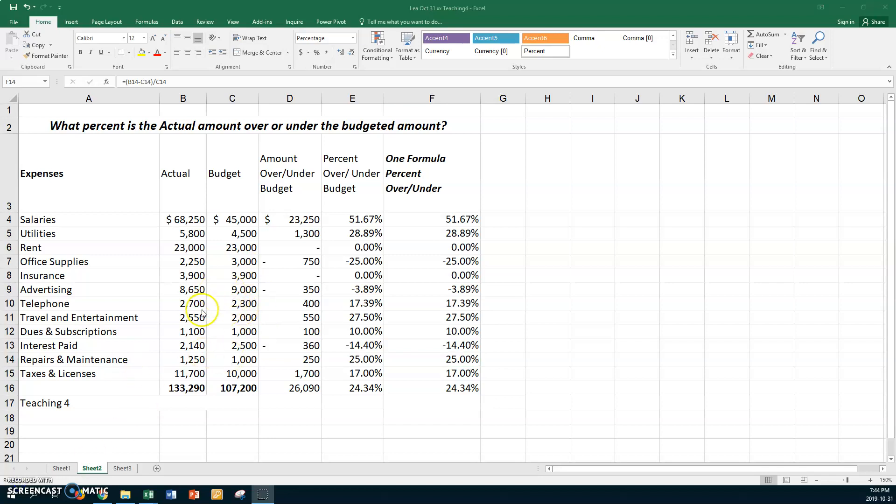
# Step: Copy the format of B4 to the totals in B16:D16 with Format Painter, and autofit column B
pyautogui.click(184, 218)
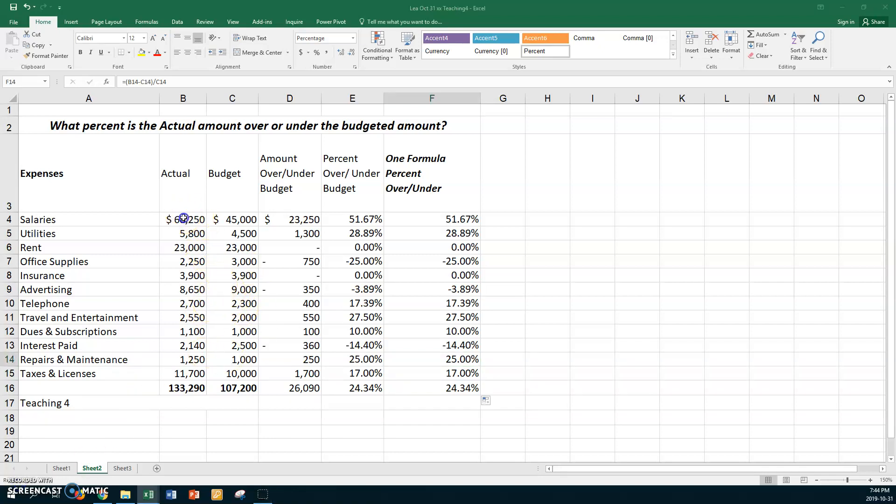
pyautogui.click(50, 56)
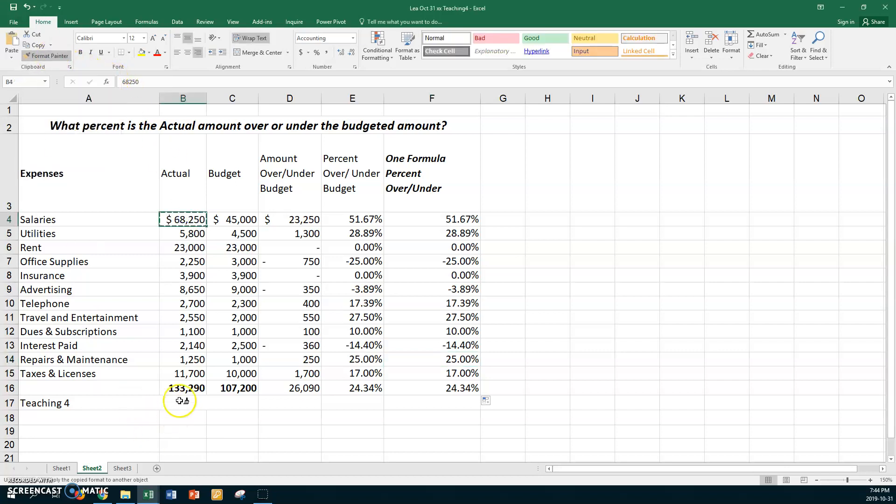
pyautogui.click(187, 388)
pyautogui.click(223, 389)
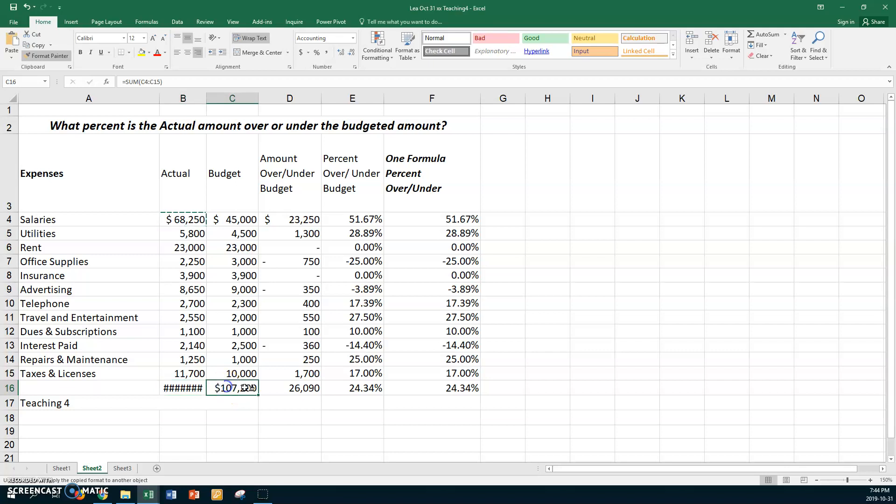
pyautogui.click(278, 390)
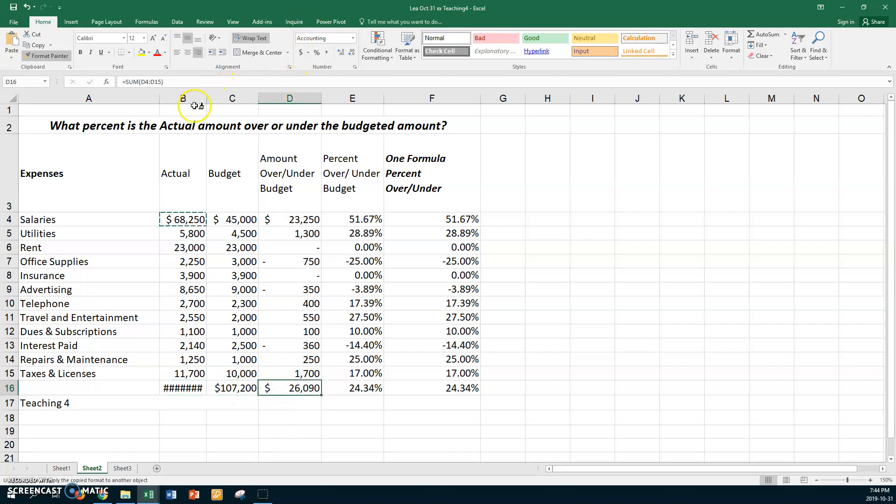
pyautogui.click(47, 55)
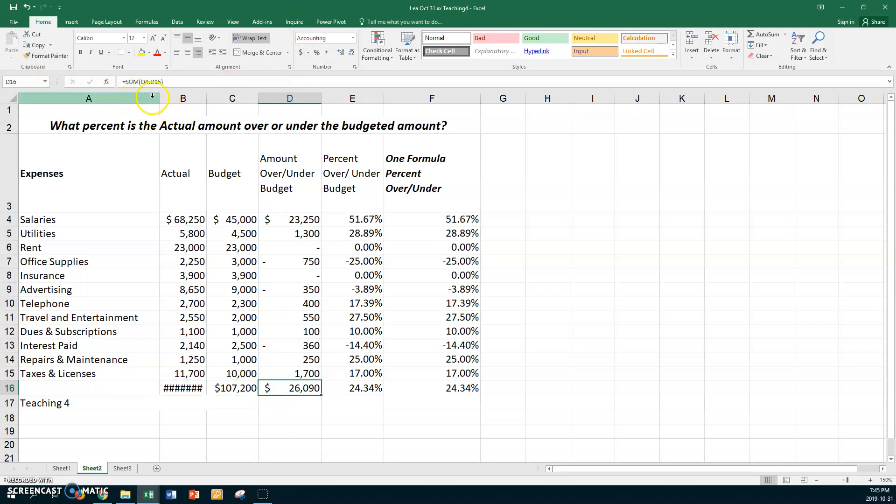
pyautogui.doubleClick(209, 100)
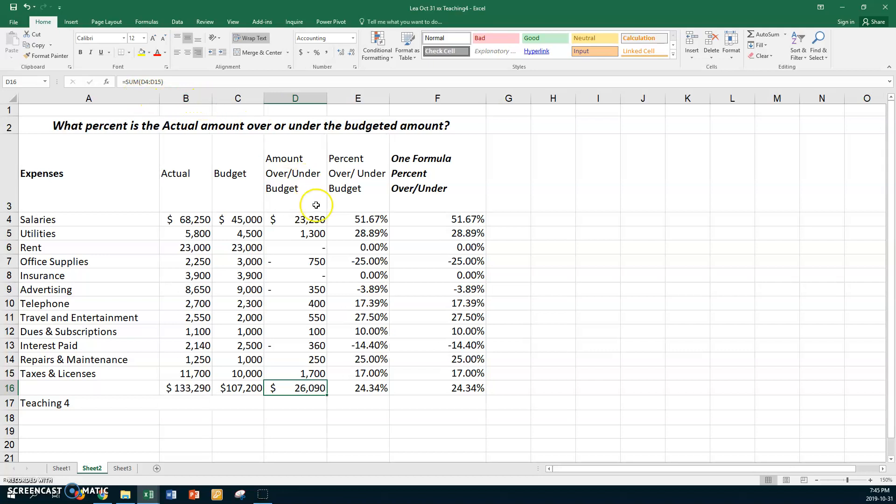
# Step: Close the finished Teaching4 workbook and switch to the open workbook xx Teaching5
pyautogui.click(283, 329)
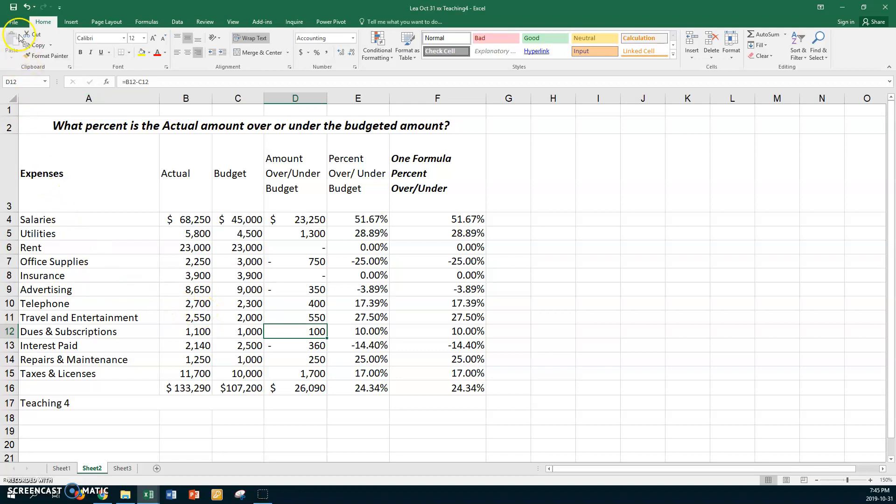
pyautogui.click(14, 22)
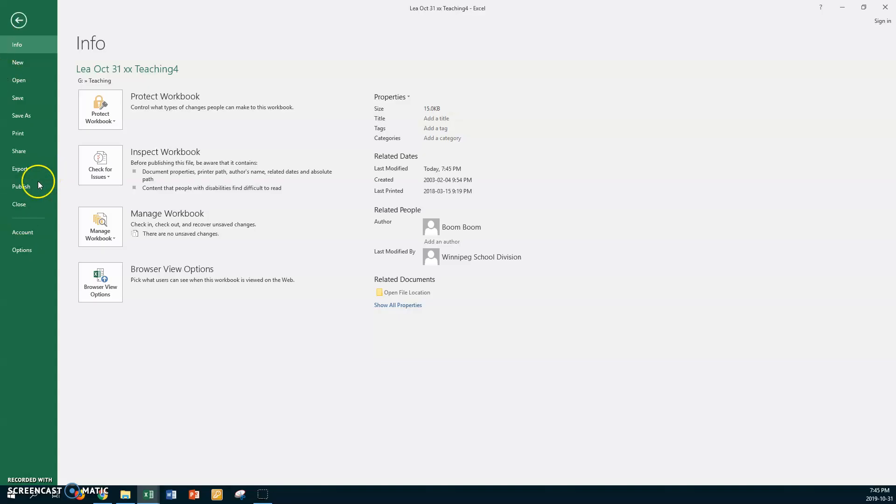
pyautogui.click(21, 204)
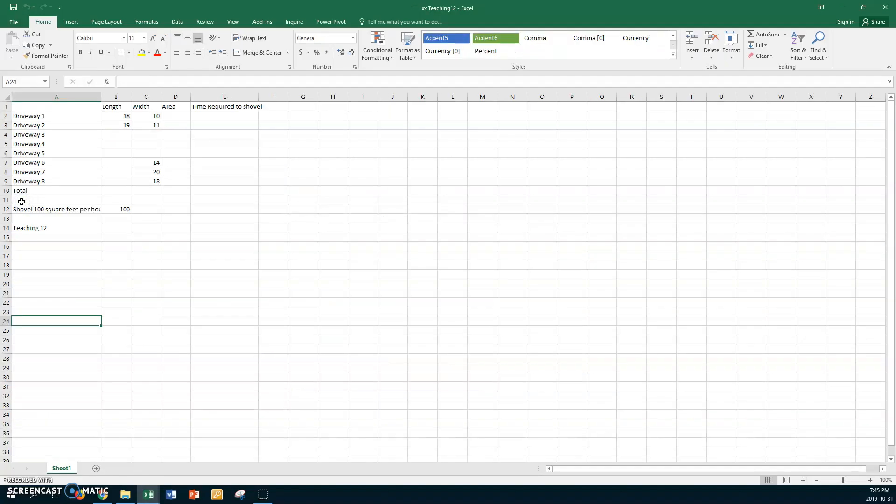
pyautogui.click(152, 494)
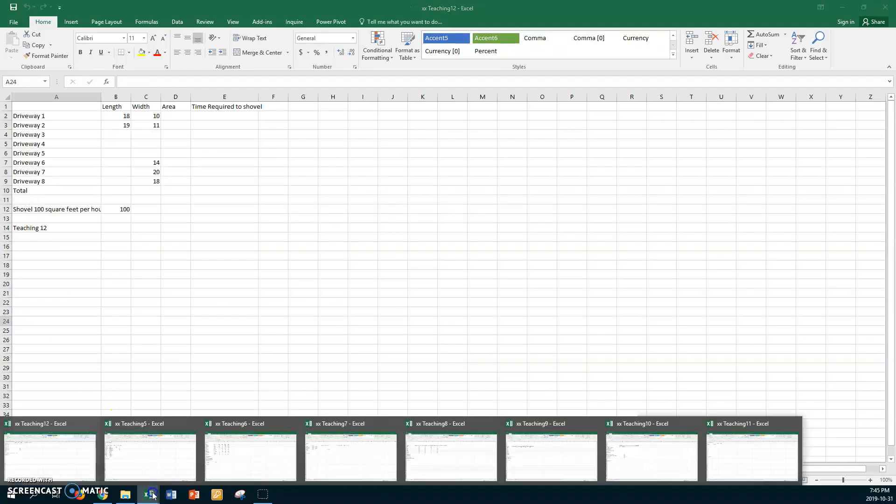
pyautogui.click(145, 460)
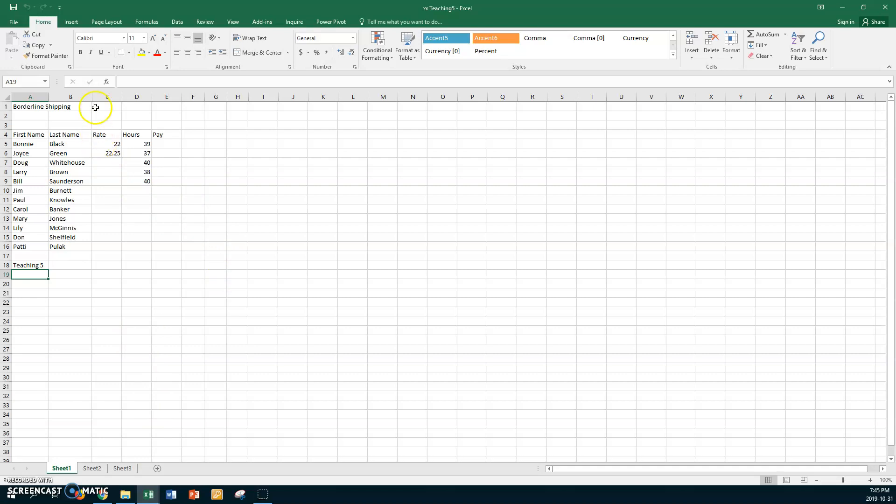
# Step: Set the Teaching5 worksheet's zoom to a custom magnification of 150%
pyautogui.click(235, 21)
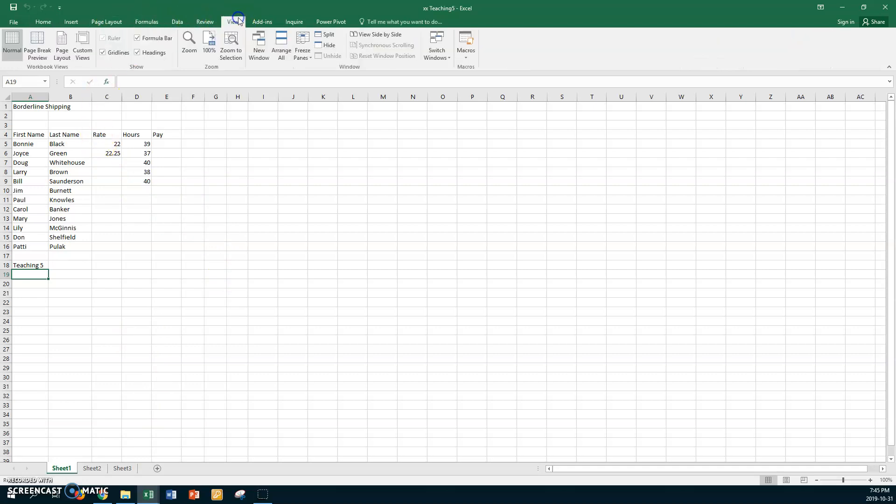
pyautogui.click(189, 45)
pyautogui.click(285, 265)
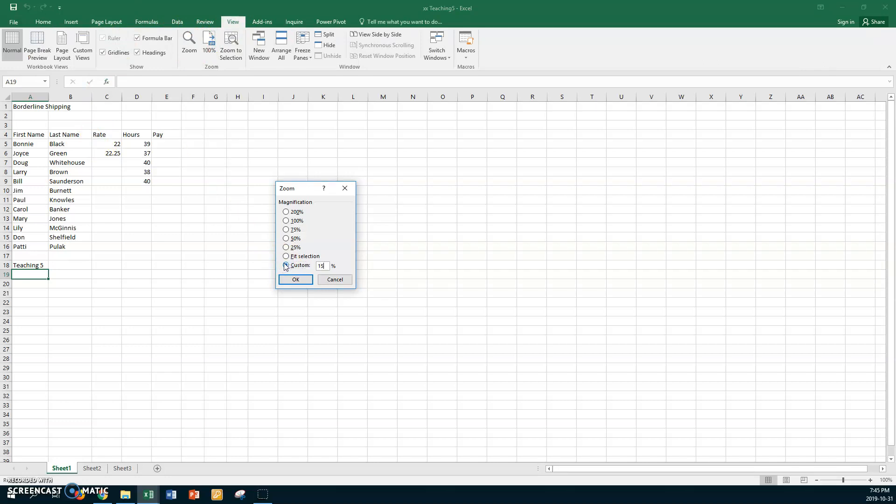
pyautogui.write('150')
pyautogui.press('Return')
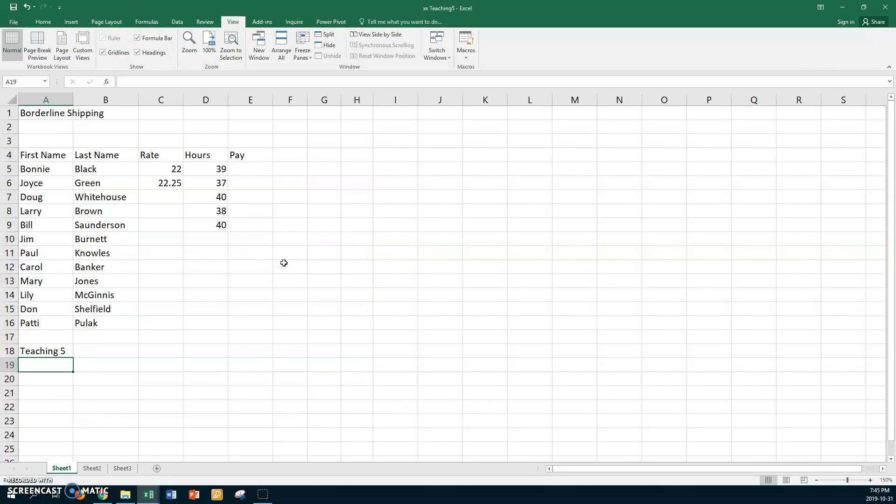
# Step: Extend the Rate series from C5:C6 down to C16, and copy the 40 hours in D9 down to D16
pyautogui.click(161, 169)
pyautogui.click(152, 180)
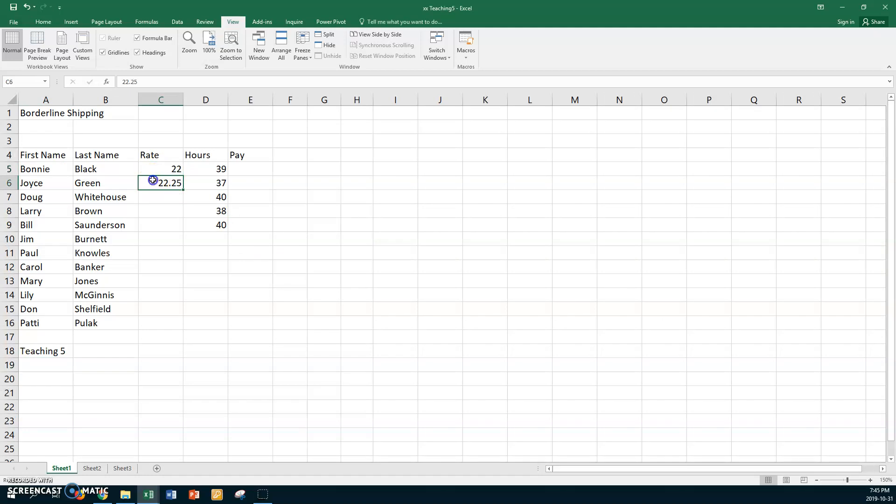
pyautogui.moveTo(159, 168); pyautogui.dragTo(169, 329)
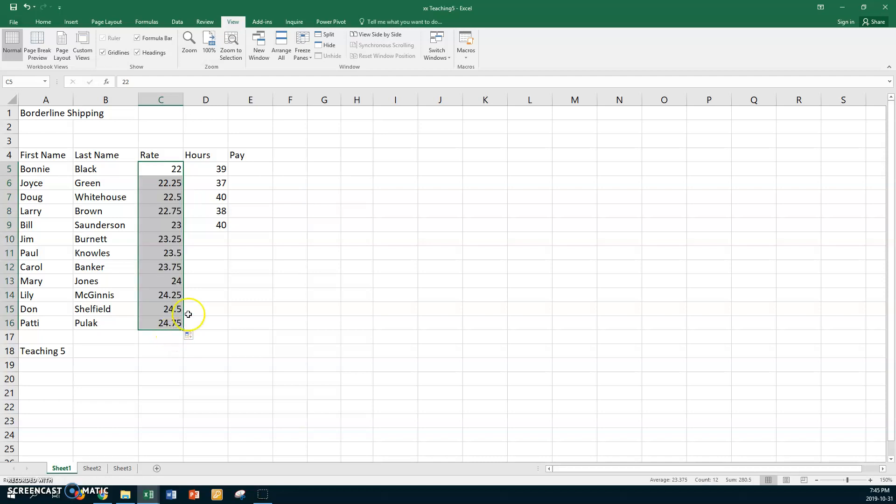
pyautogui.click(206, 227)
pyautogui.moveTo(228, 233); pyautogui.dragTo(221, 331)
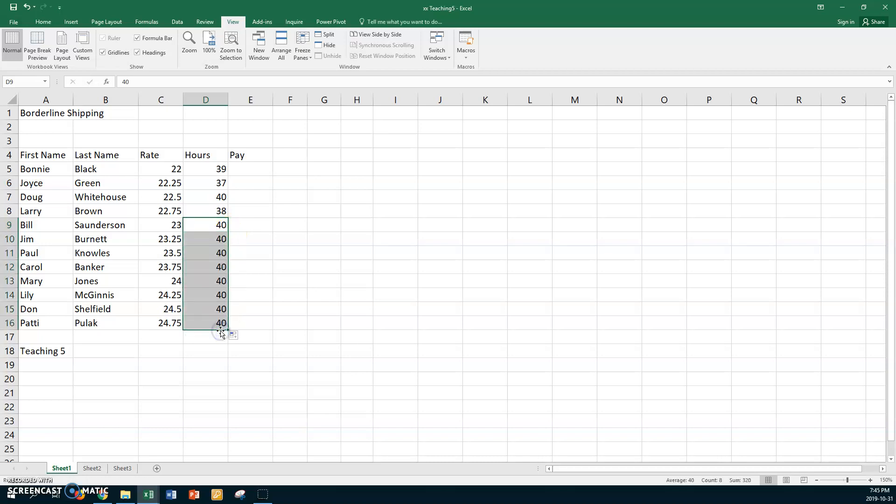
# Step: Calculate pay in E5 with the formula =C5*D5 and fill it down through E16
pyautogui.click(257, 168)
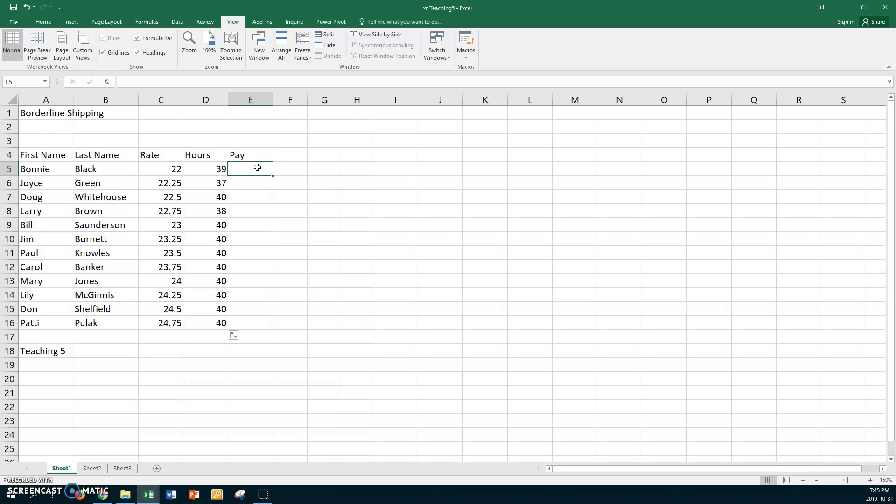
pyautogui.write('=')
pyautogui.click(167, 169)
pyautogui.write('*')
pyautogui.click(197, 168)
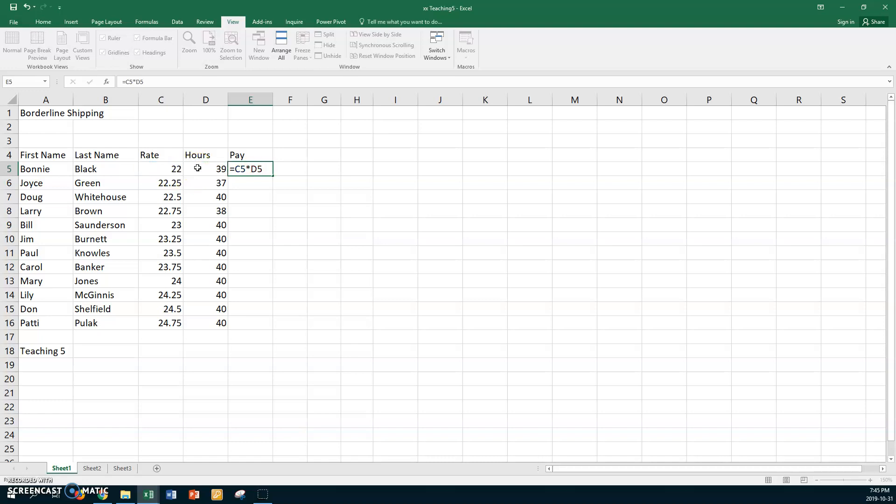
pyautogui.press('Return')
pyautogui.click(247, 169)
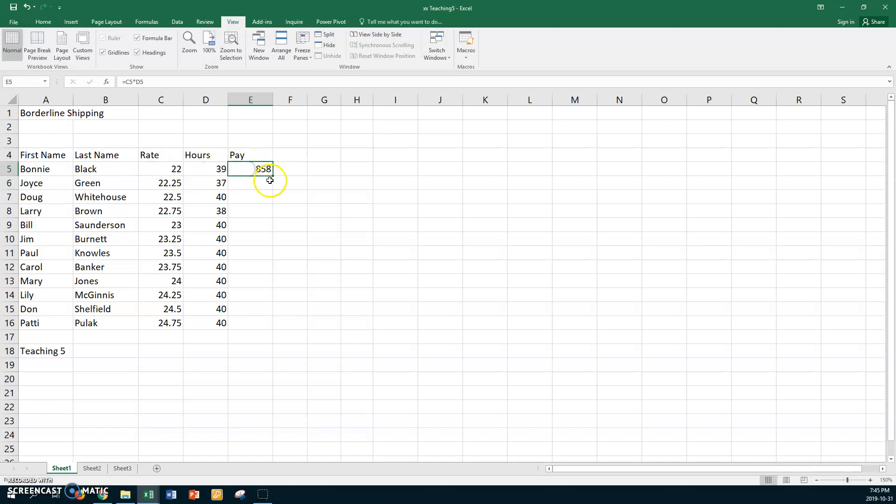
pyautogui.moveTo(273, 177); pyautogui.dragTo(249, 325)
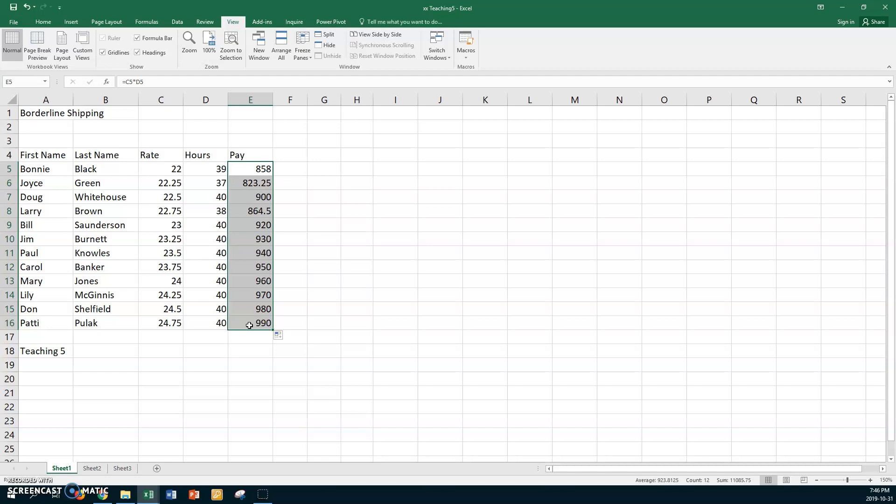
# Step: Enter the label INCREASE in A20 and the rate 10% beside it in B20
pyautogui.click(46, 380)
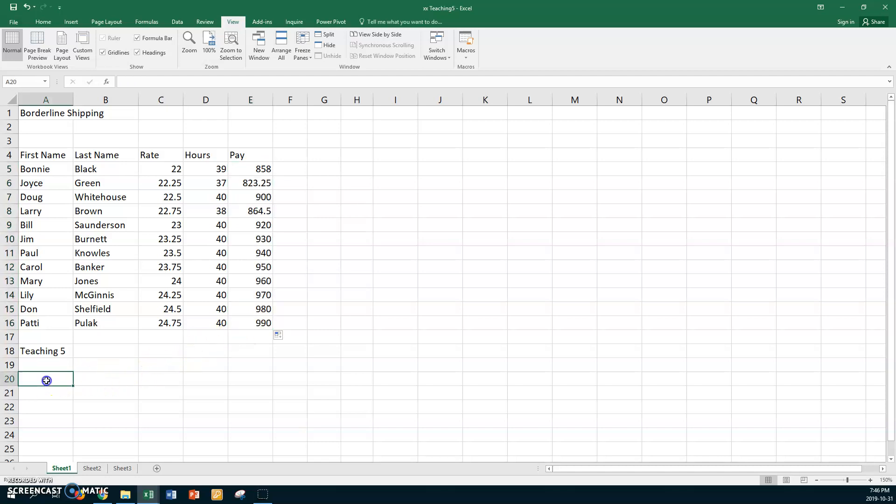
pyautogui.write('INCREASE')
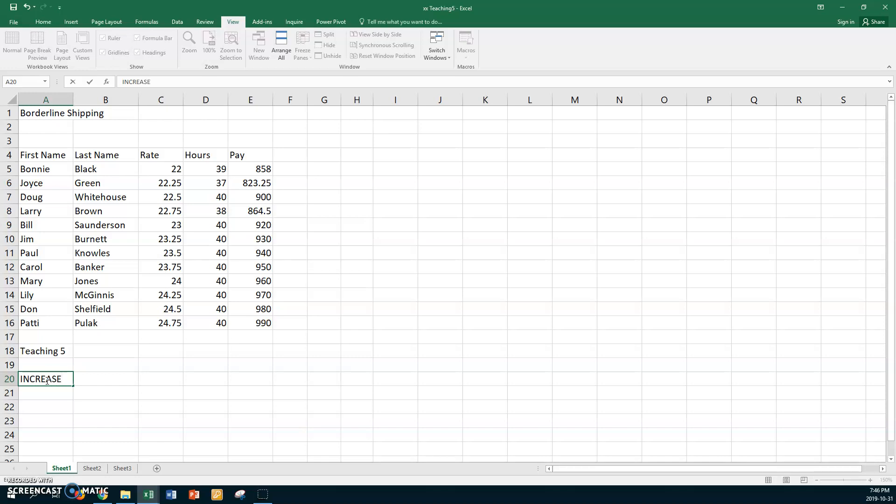
pyautogui.press('Tab')
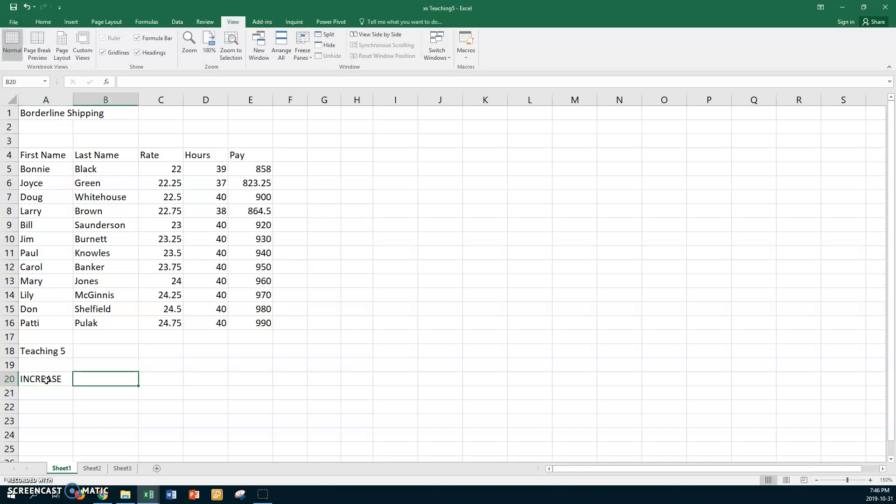
pyautogui.write('10')
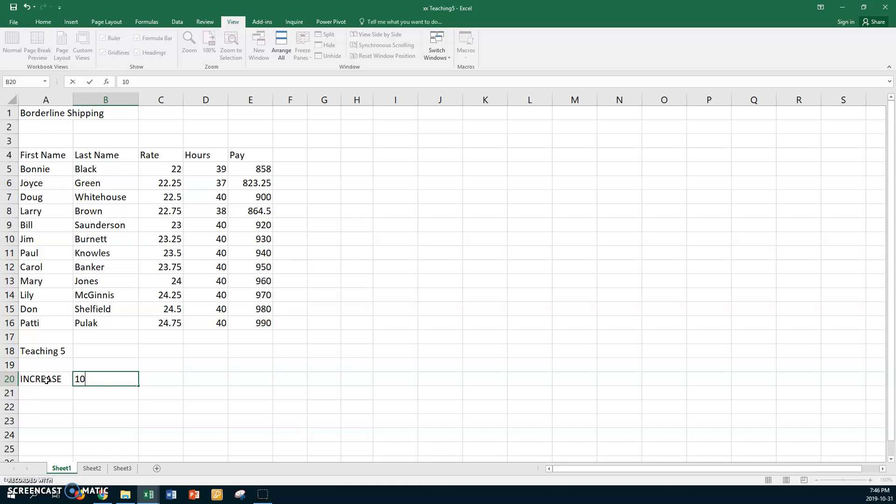
pyautogui.write('%')
pyautogui.press('Return')
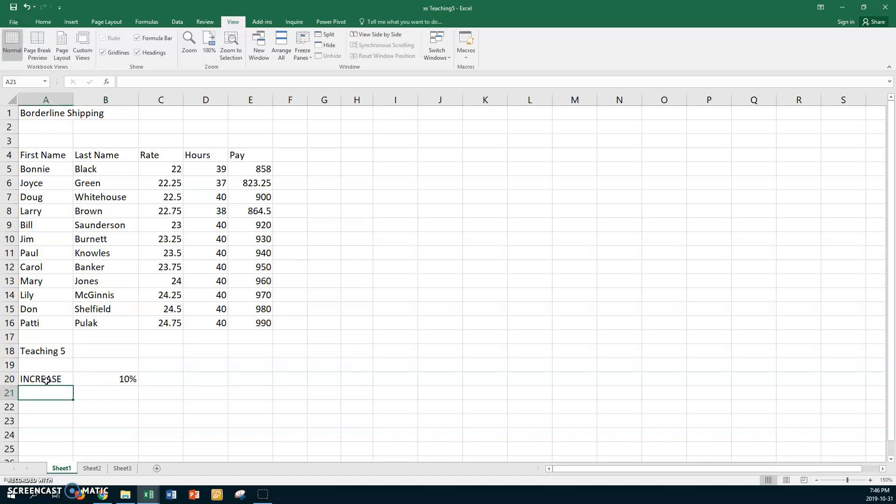
# Step: Copy the INCREASE label from A20 to the heading cell F4 and autofit column F
pyautogui.click(50, 379)
pyautogui.hotkey('ctrl', 'c')
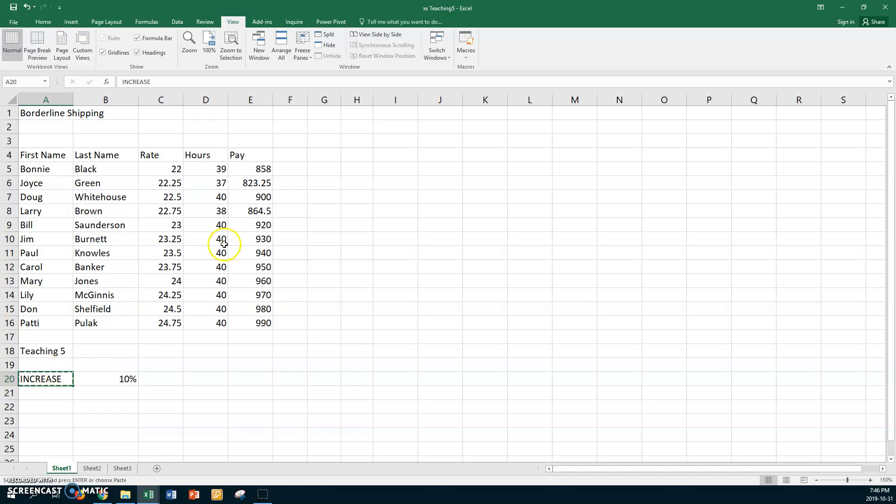
pyautogui.click(298, 155)
pyautogui.hotkey('ctrl', 'v')
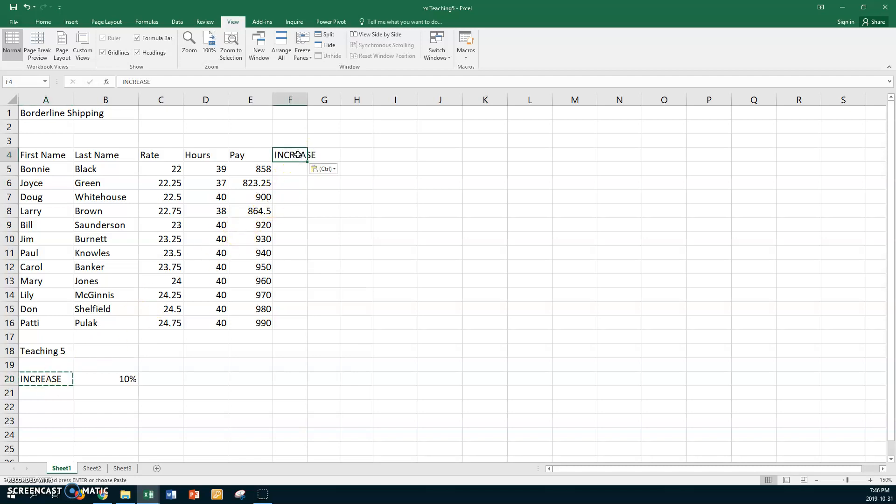
pyautogui.doubleClick(307, 100)
# Step: Enter the formula =E5*$B$20 in F5, with an absolute reference to the increase rate
pyautogui.click(291, 167)
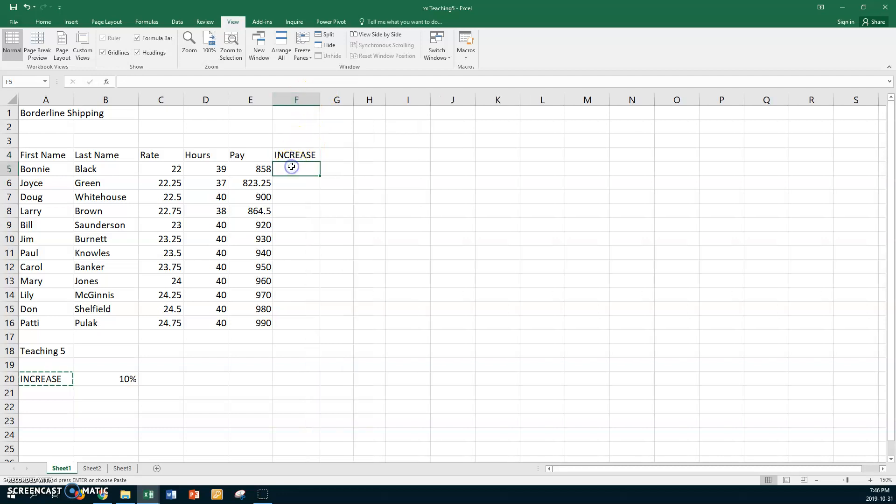
pyautogui.write('=')
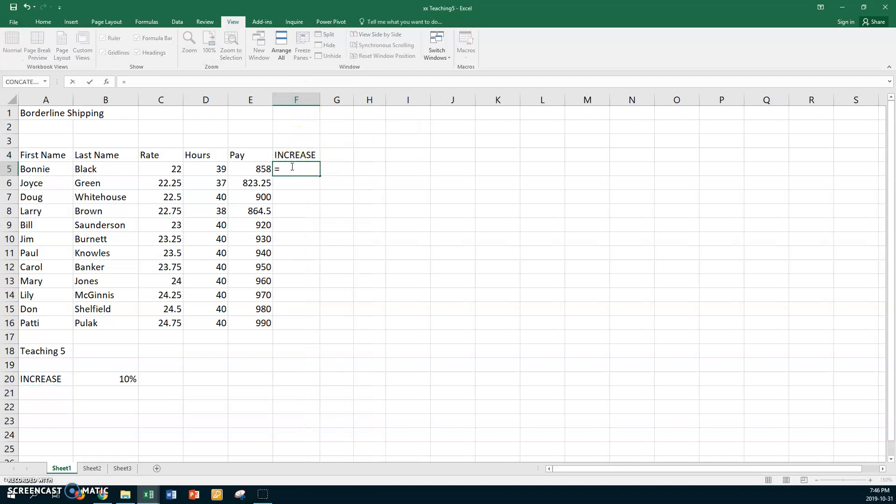
pyautogui.click(245, 168)
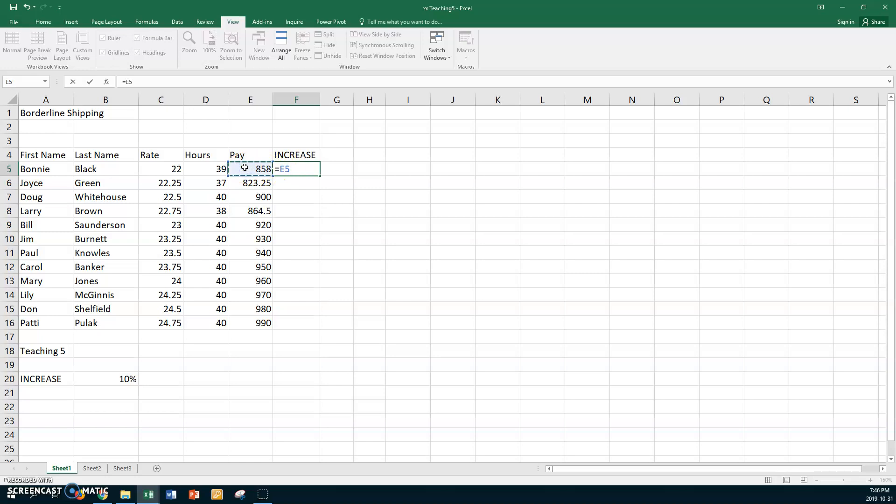
pyautogui.click(105, 377)
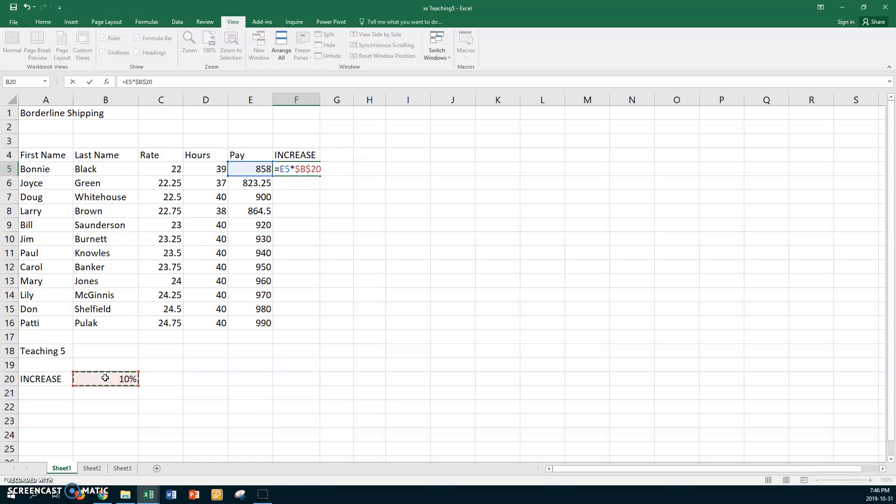
pyautogui.press('Return')
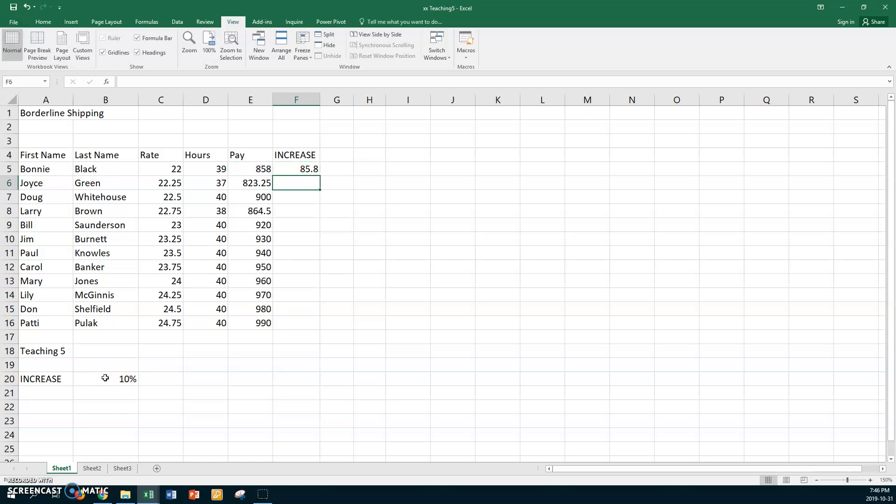
# Step: Fill the increase formula from F5 down through F16
pyautogui.click(289, 169)
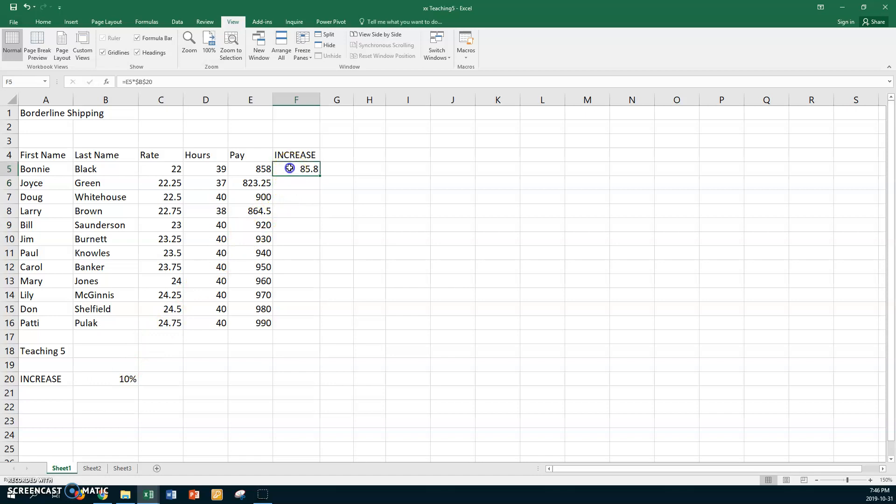
pyautogui.moveTo(316, 174); pyautogui.dragTo(300, 295)
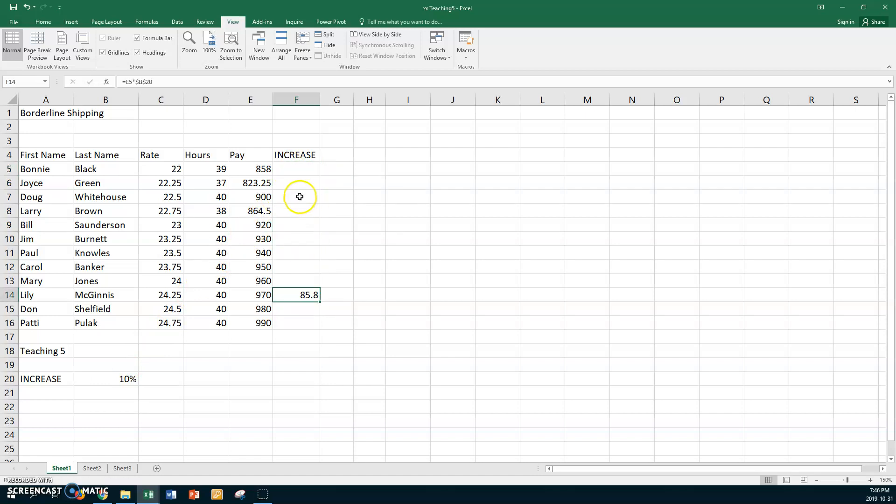
pyautogui.hotkey('ctrl', 'z')
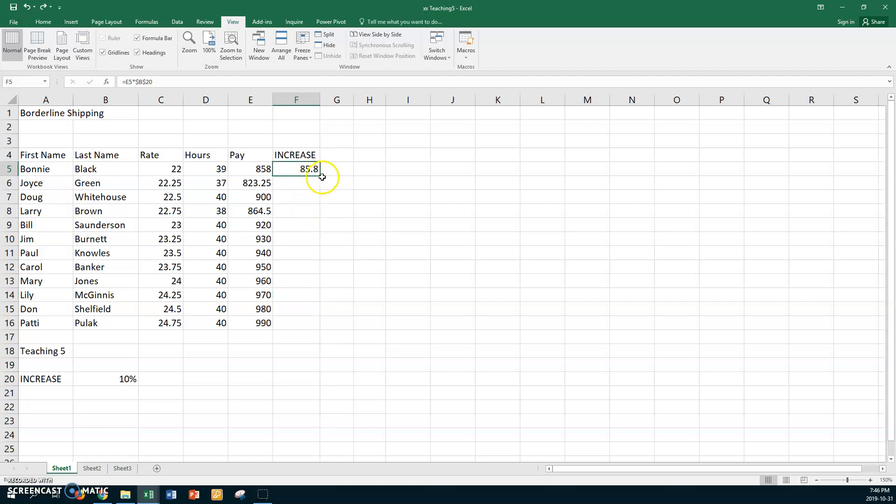
pyautogui.moveTo(319, 177); pyautogui.dragTo(308, 328)
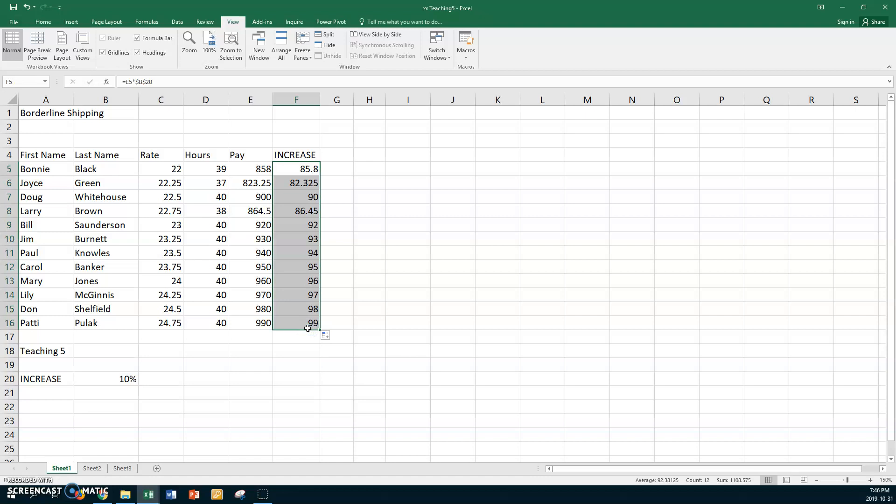
# Step: Add the heading New Pay in G4 and retype the heading in F4 as Increase
pyautogui.click(343, 158)
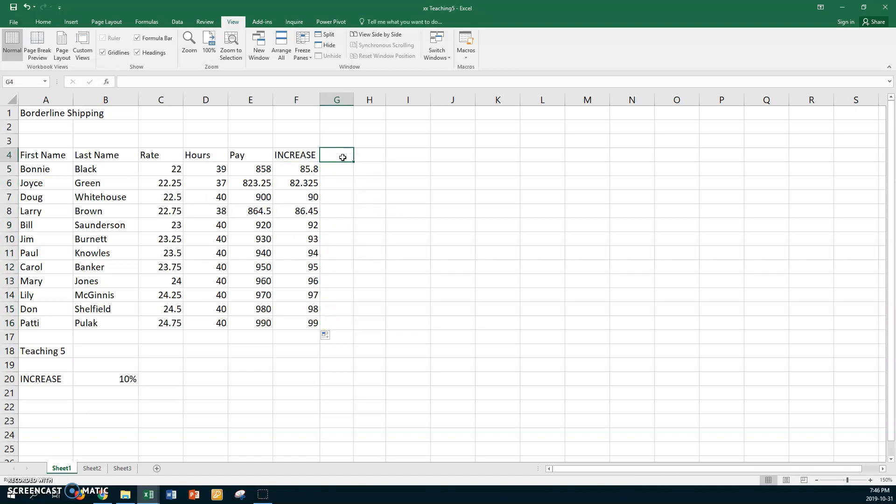
pyautogui.write('nEW')
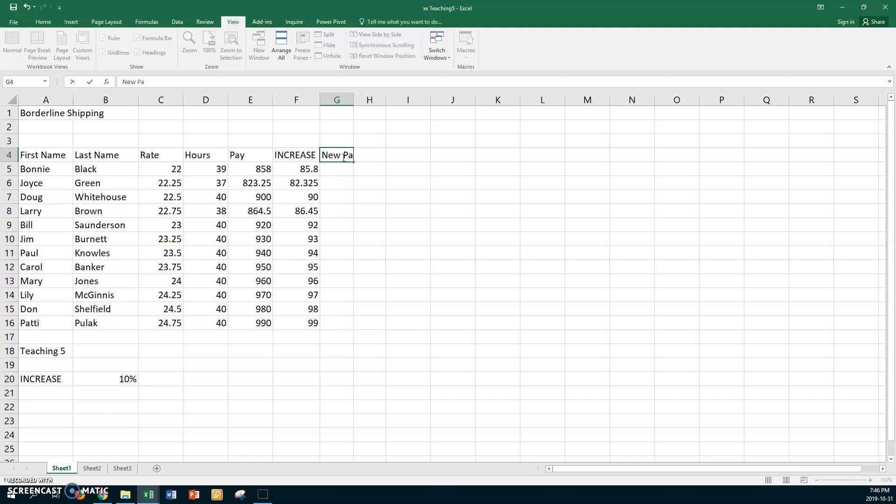
pyautogui.write(' Pay')
pyautogui.press('Return')
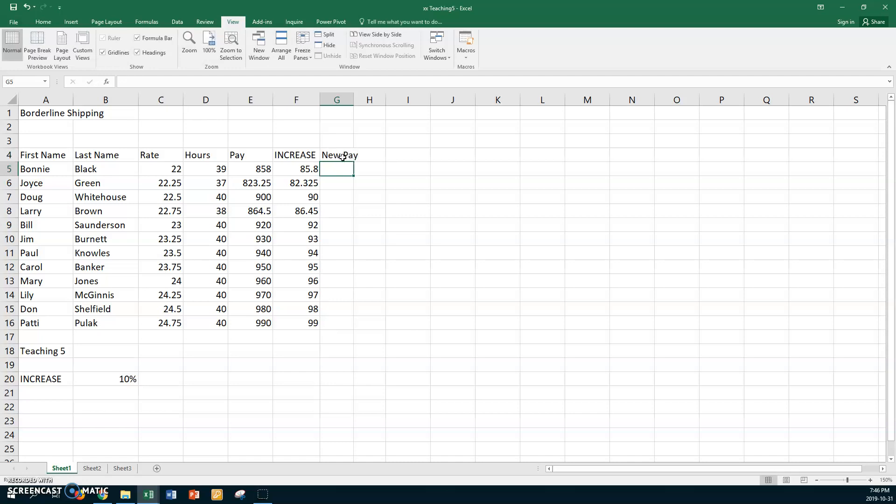
pyautogui.doubleClick(291, 156)
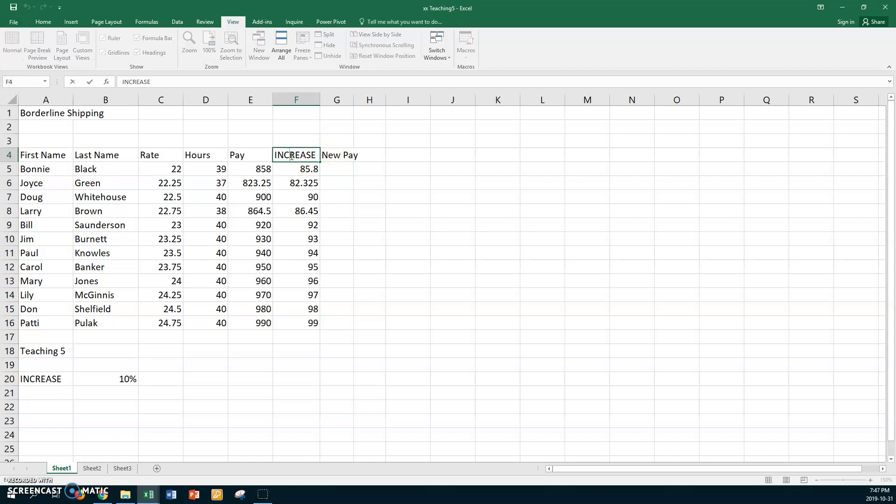
pyautogui.write('Increase')
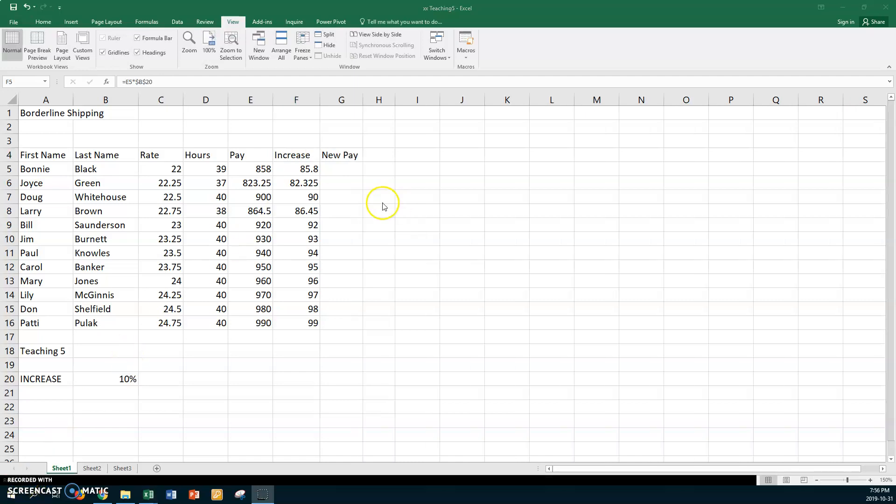
# Step: Enter the formula =SUM(E5:F5) in G5 and fill it down through G16
pyautogui.click(331, 169)
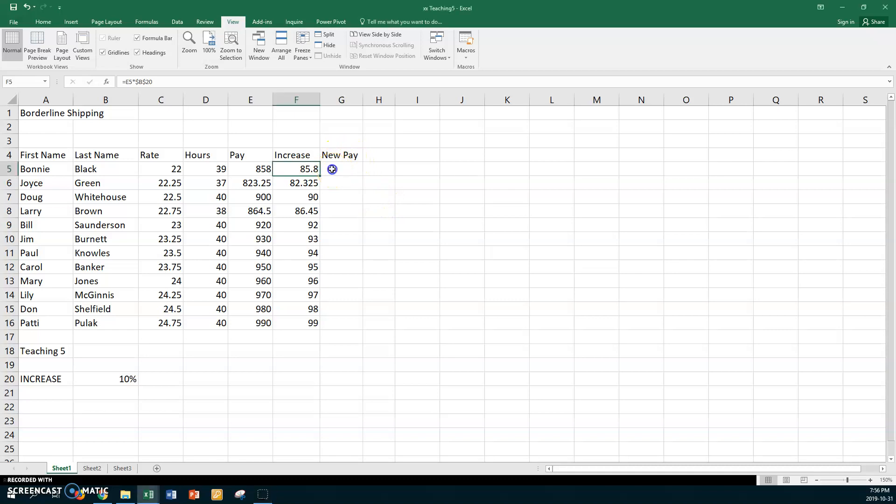
pyautogui.click(243, 169)
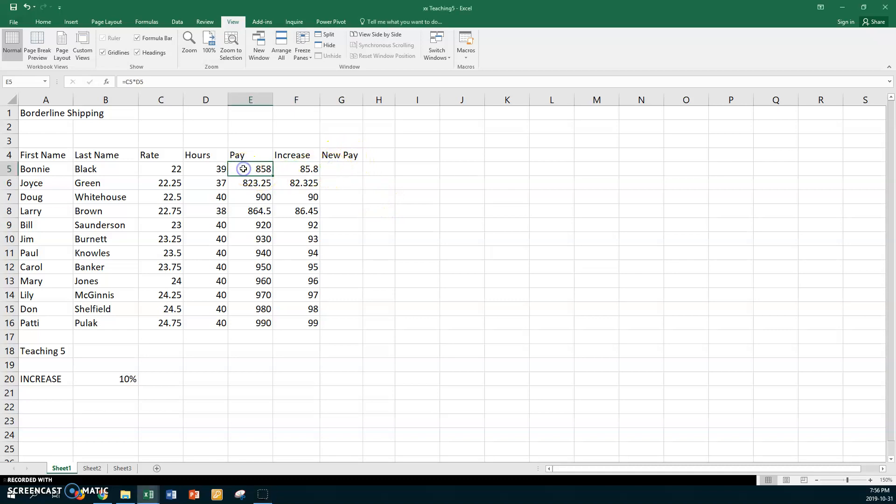
pyautogui.click(289, 166)
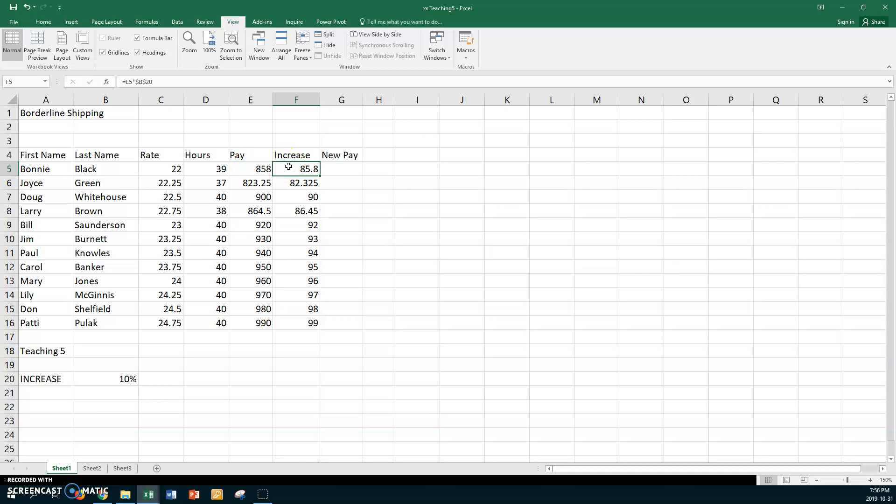
pyautogui.click(345, 169)
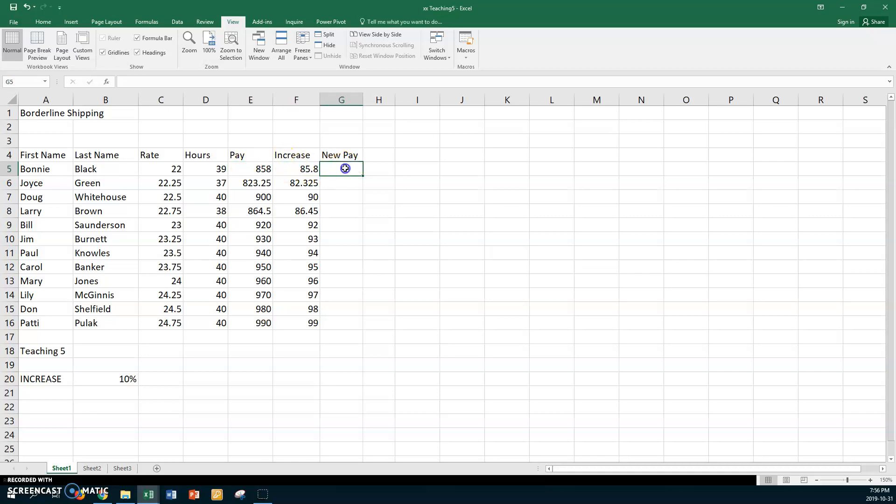
pyautogui.write('=s')
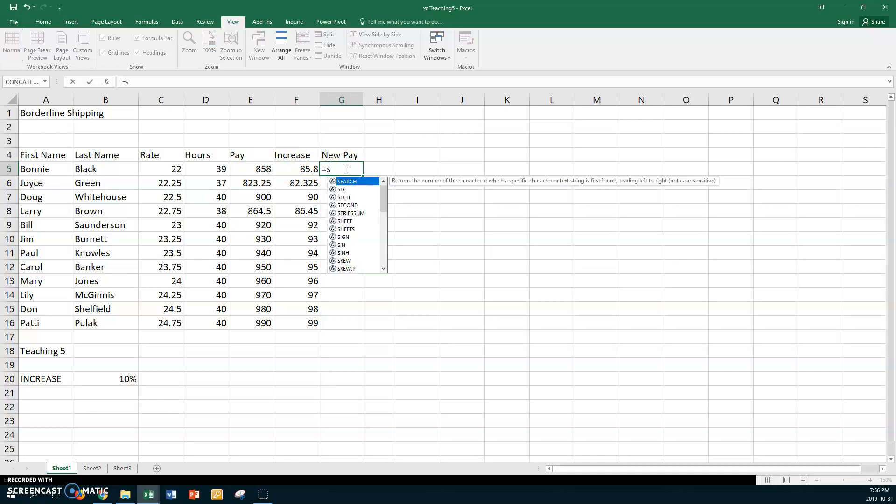
pyautogui.write('um(')
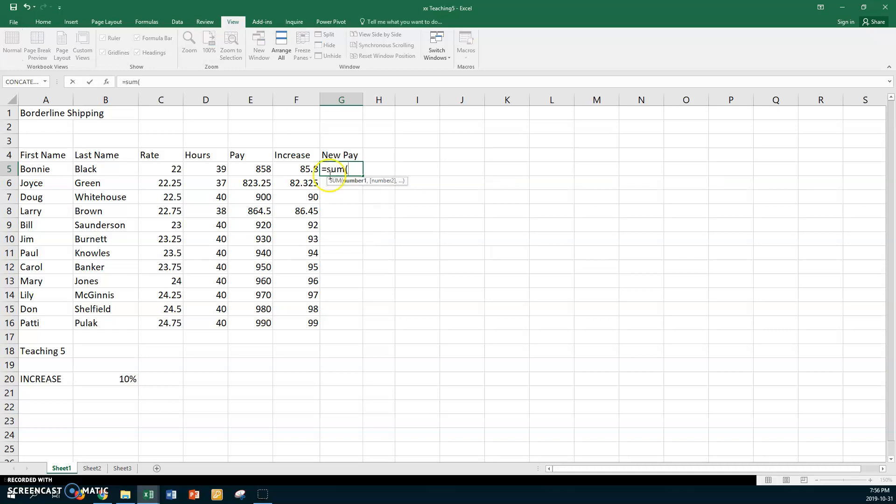
pyautogui.moveTo(249, 168); pyautogui.dragTo(286, 169)
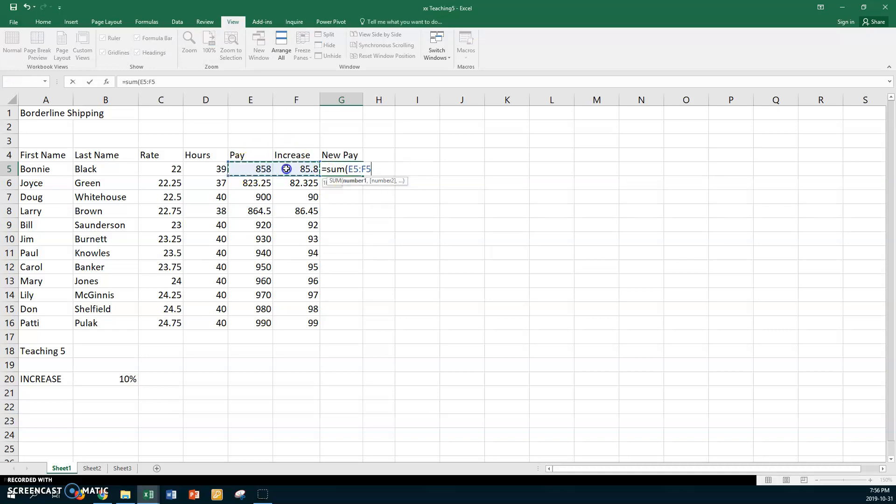
pyautogui.press('Return')
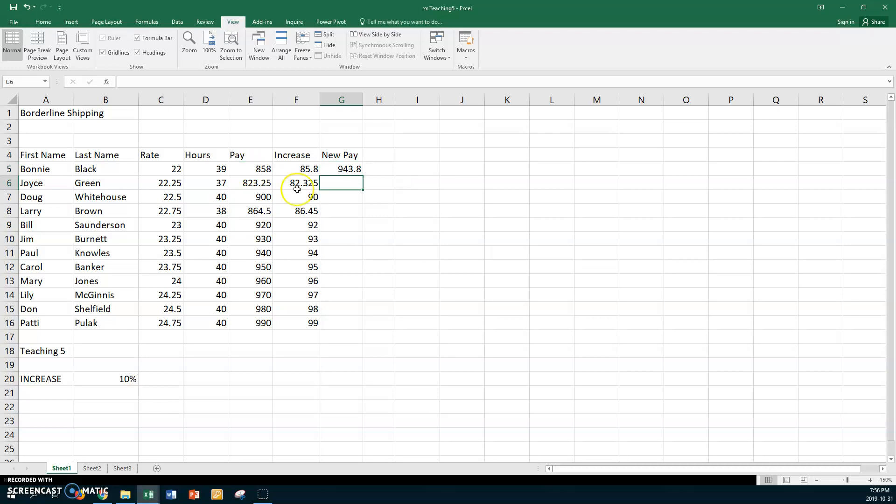
pyautogui.click(332, 168)
pyautogui.moveTo(362, 175); pyautogui.dragTo(350, 323)
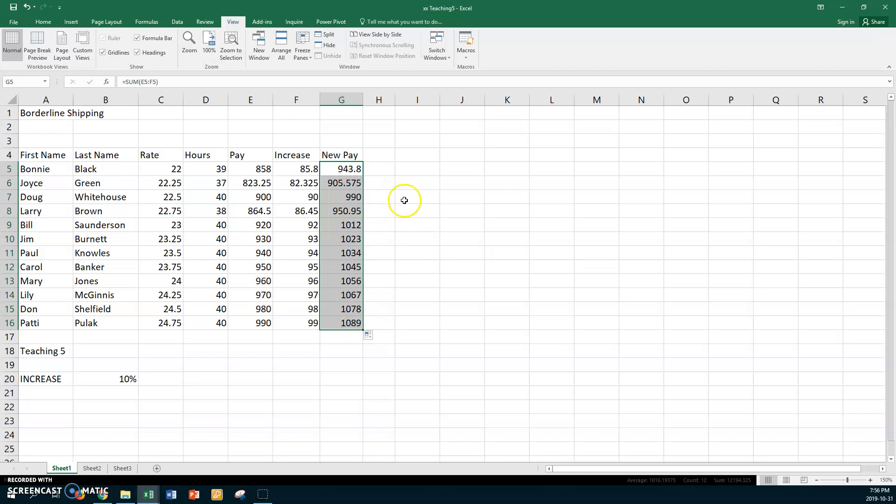
# Step: Add the heading One formula in H4
pyautogui.click(385, 158)
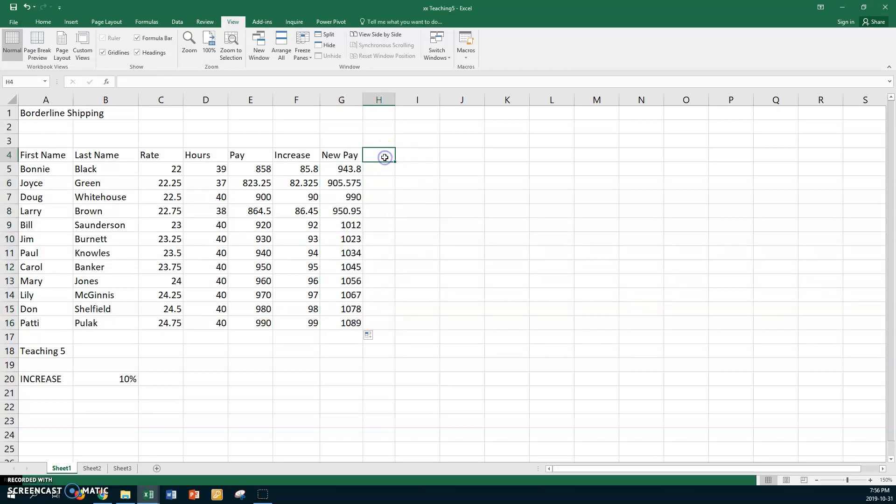
pyautogui.write('On')
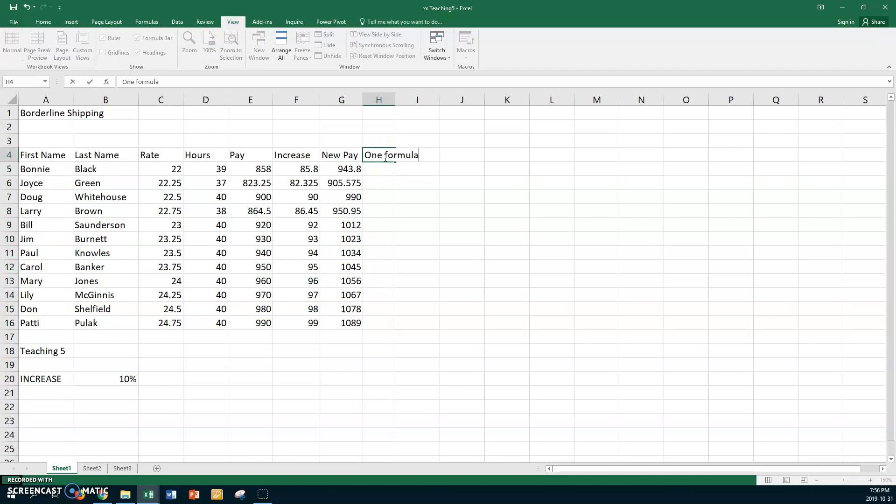
pyautogui.write('e formula')
pyautogui.press('Return')
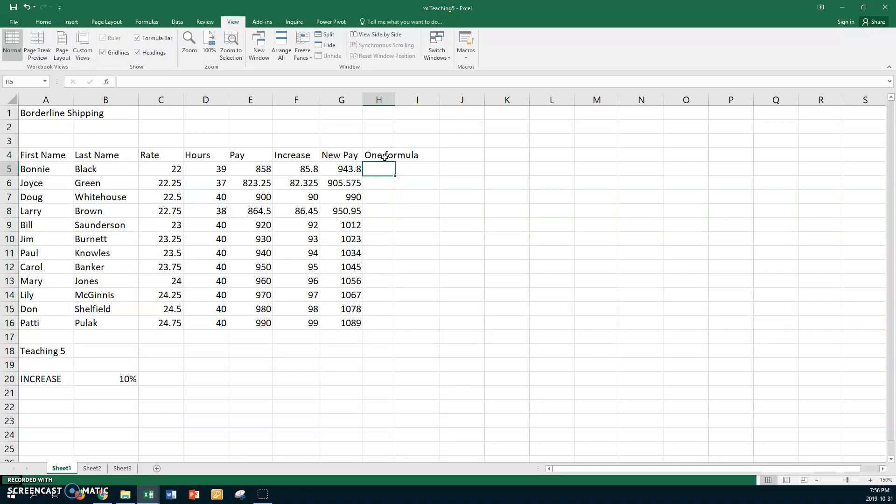
# Step: Add the label New Pay in A21 with the rate 110% beside it in B21
pyautogui.click(55, 379)
pyautogui.click(44, 395)
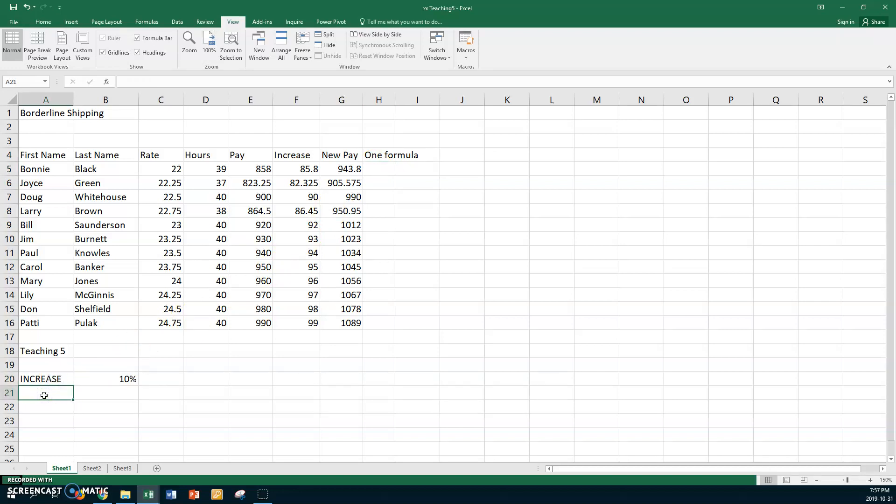
pyautogui.write('New Pay')
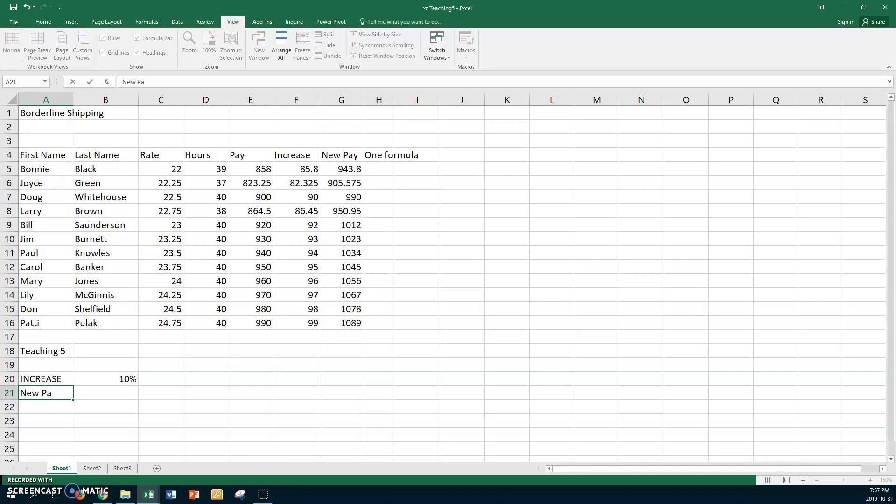
pyautogui.click(94, 395)
pyautogui.write('110')
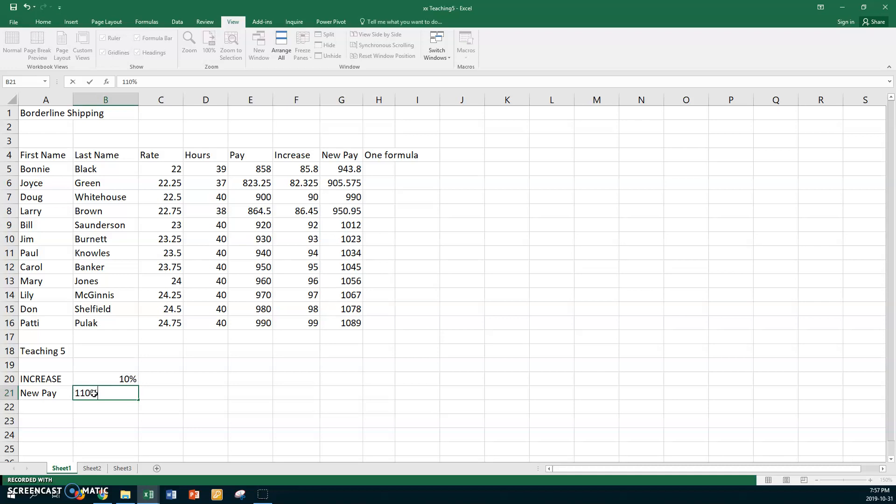
pyautogui.press('Return')
# Step: Enter the formula =E5*$B$21 in H5, with an absolute reference to the new pay rate
pyautogui.click(381, 170)
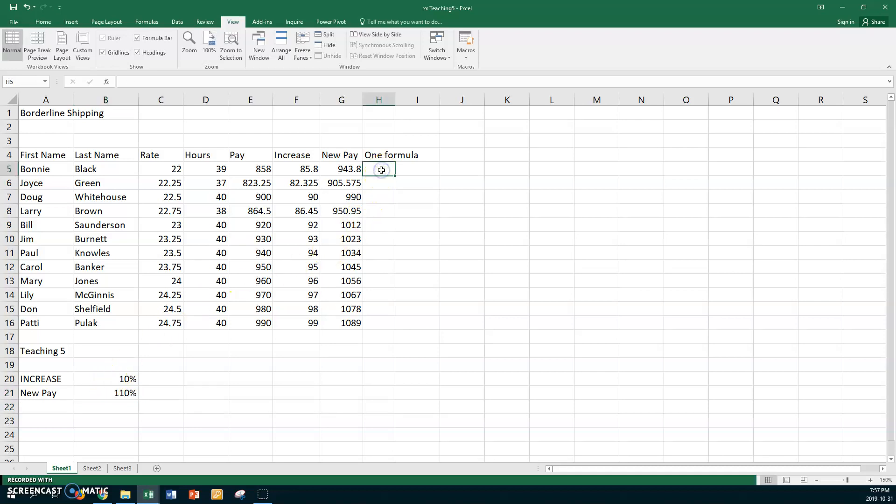
pyautogui.write('=')
pyautogui.click(252, 167)
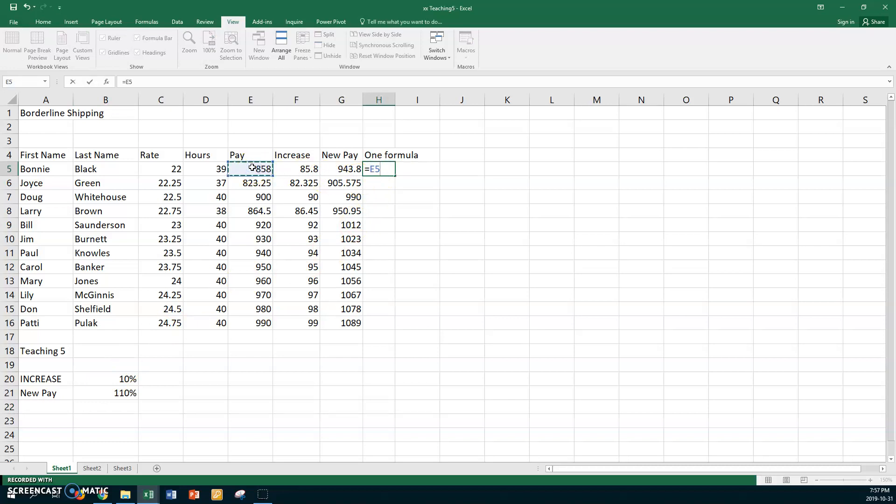
pyautogui.write('*')
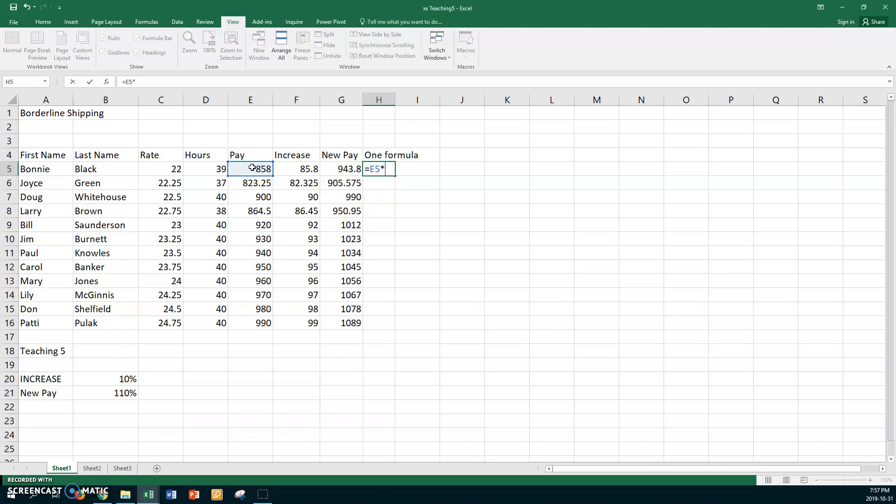
pyautogui.click(99, 392)
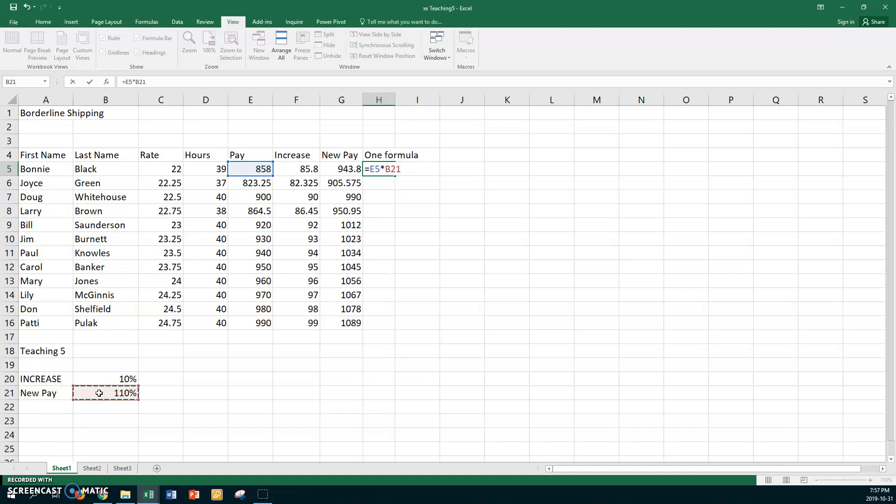
pyautogui.press('F4')
pyautogui.press('Return')
# Step: Fill the one-step new pay formula from H5 down through H16 and autofit column H
pyautogui.click(380, 169)
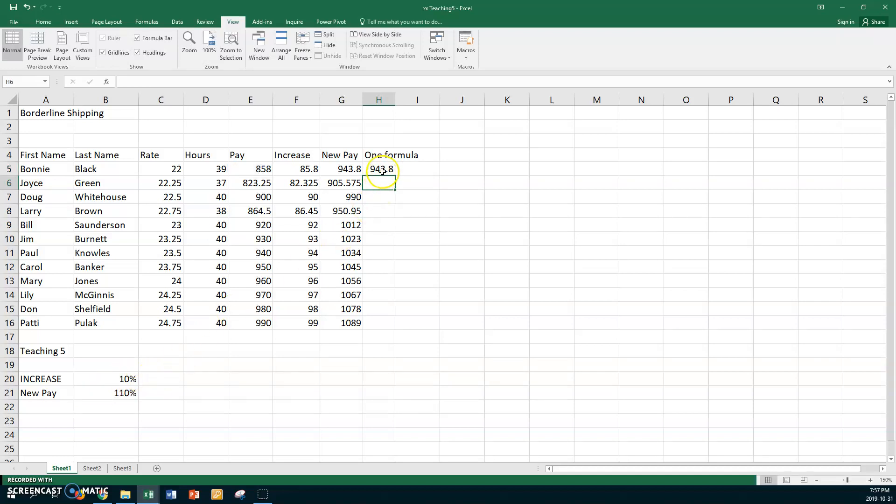
pyautogui.moveTo(394, 175); pyautogui.dragTo(378, 333)
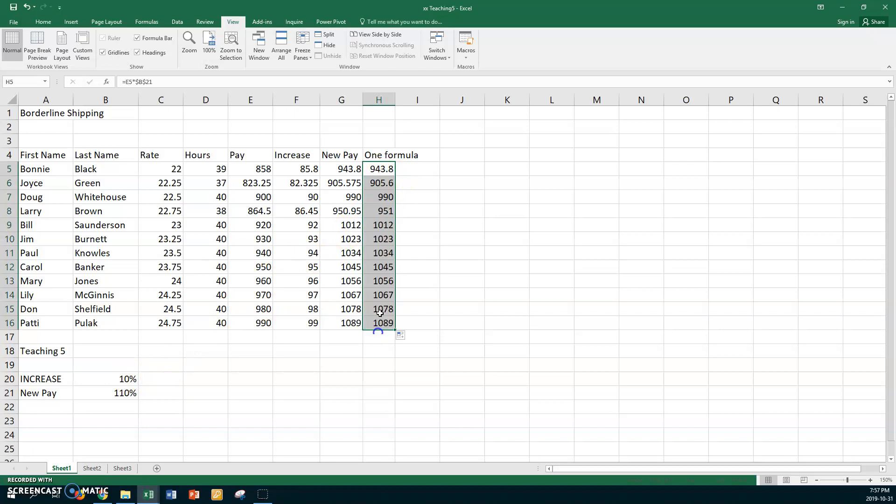
pyautogui.doubleClick(395, 99)
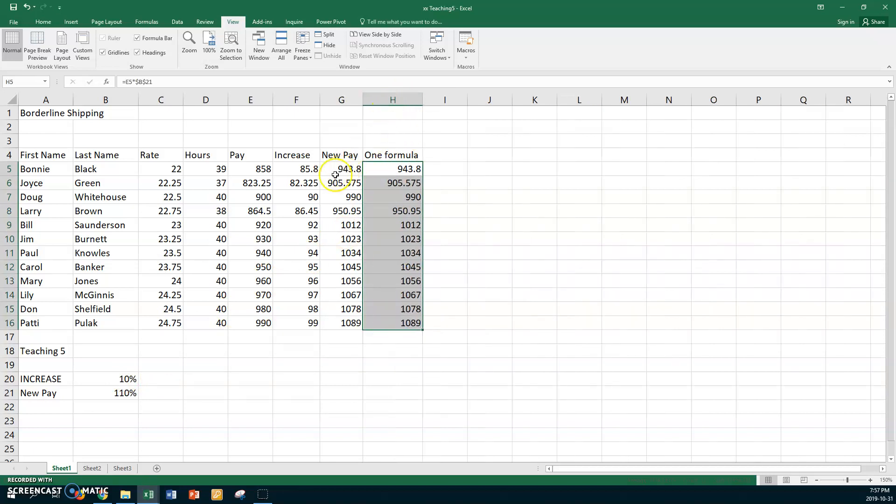
# Step: Format C5:C16 and E5:H16 as Accounting with two decimal places and no currency symbol
pyautogui.moveTo(250, 172); pyautogui.dragTo(375, 323)
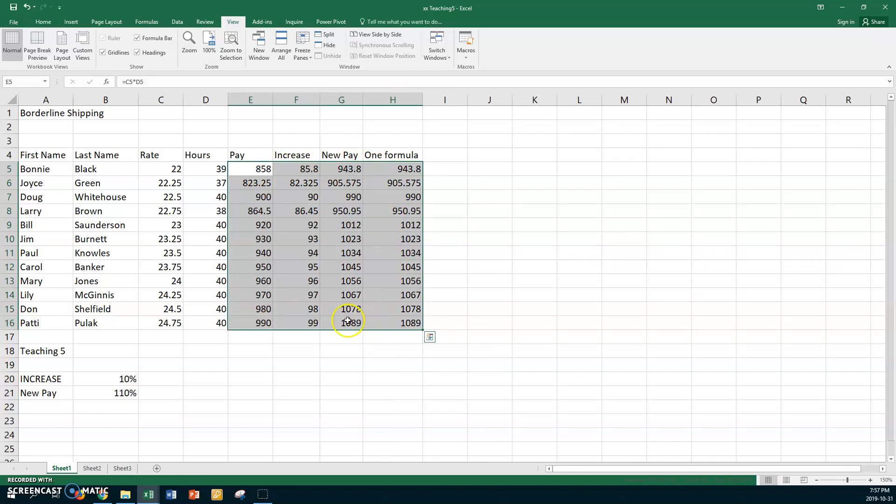
pyautogui.moveTo(172, 169); pyautogui.dragTo(142, 321)
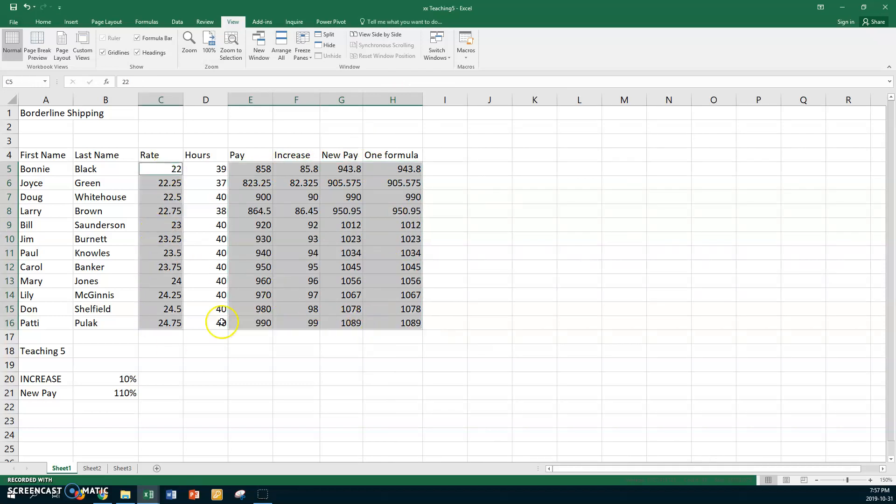
pyautogui.rightClick(301, 185)
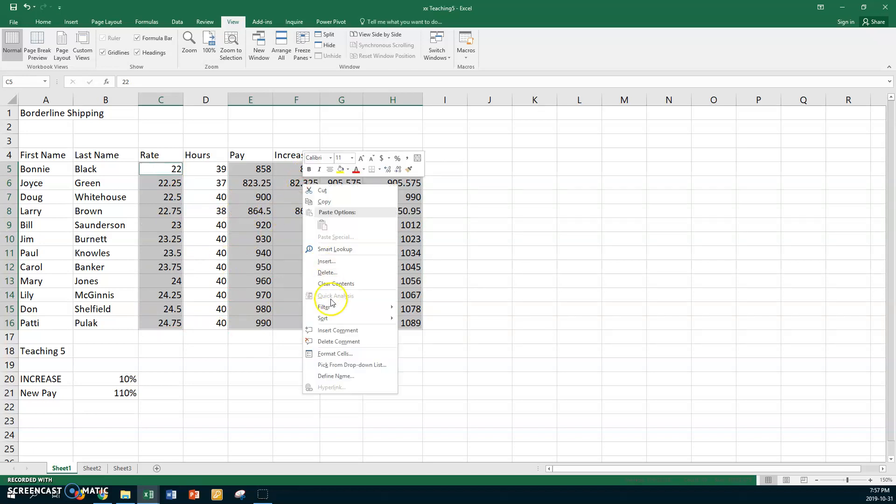
pyautogui.click(331, 354)
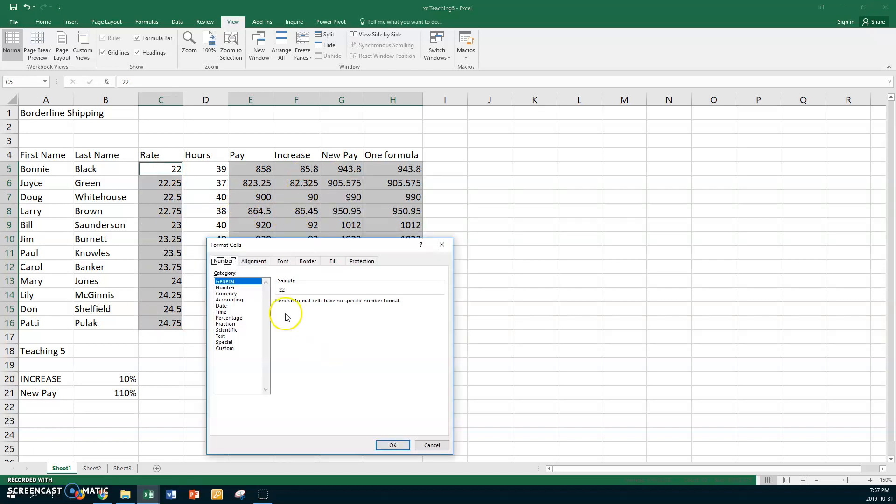
pyautogui.click(230, 300)
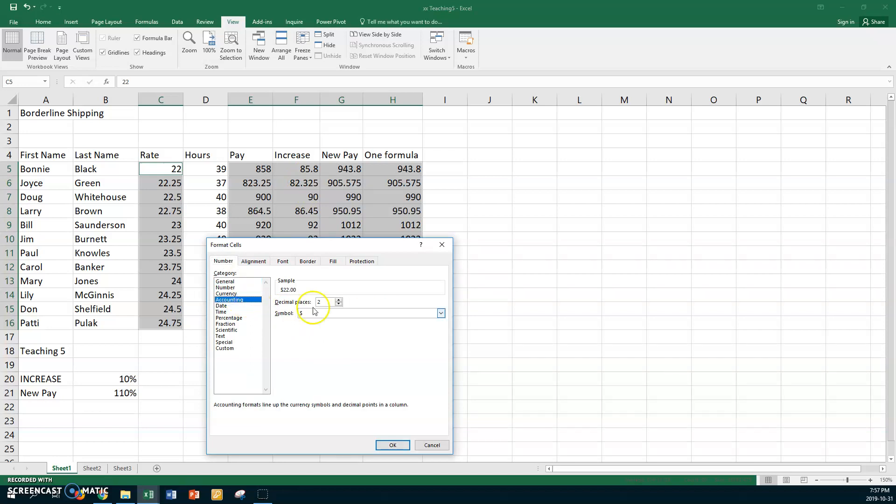
pyautogui.click(441, 313)
pyautogui.click(351, 322)
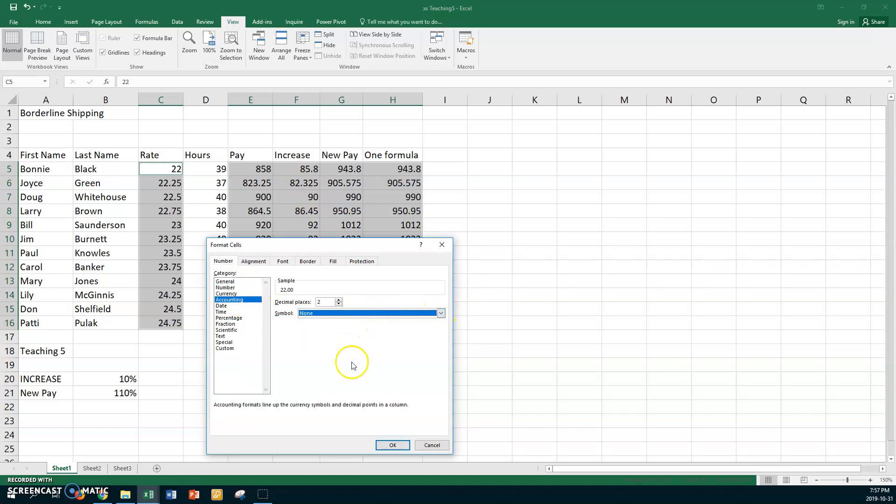
pyautogui.click(383, 446)
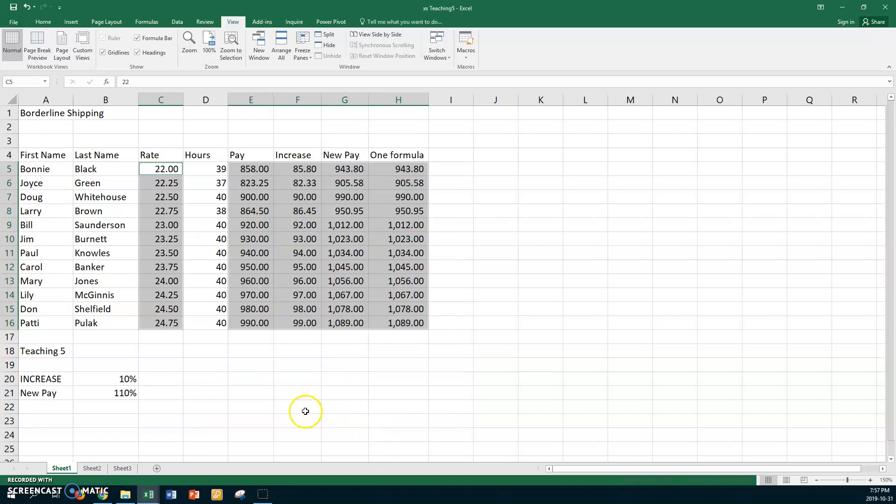
# Step: Format C5 and E5:H5 in the first employee row as Accounting with the $ symbol
pyautogui.click(144, 166)
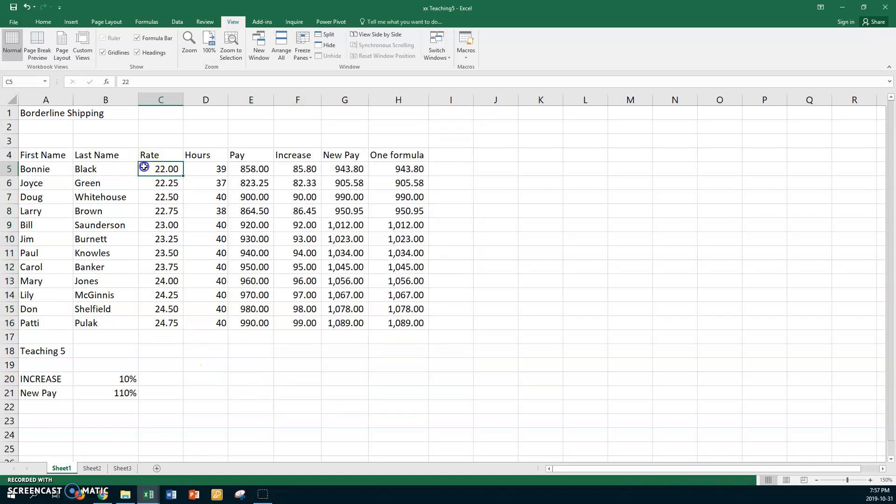
pyautogui.keyDown('ctrl'); pyautogui.click(260, 168); pyautogui.keyUp('ctrl')
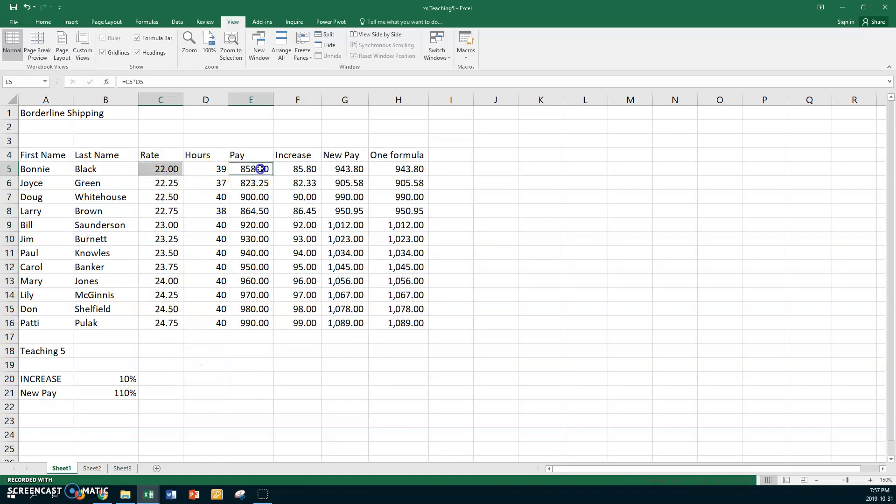
pyautogui.moveTo(247, 169); pyautogui.dragTo(385, 166)
pyautogui.rightClick(379, 171)
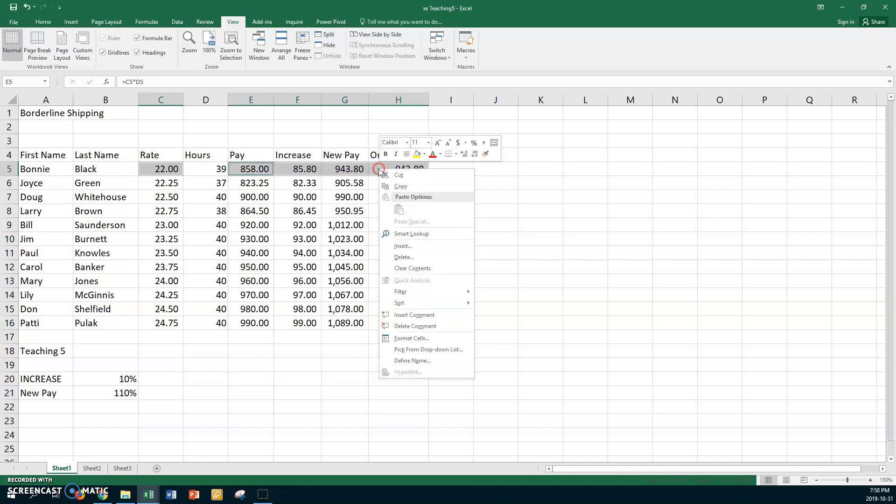
pyautogui.click(405, 338)
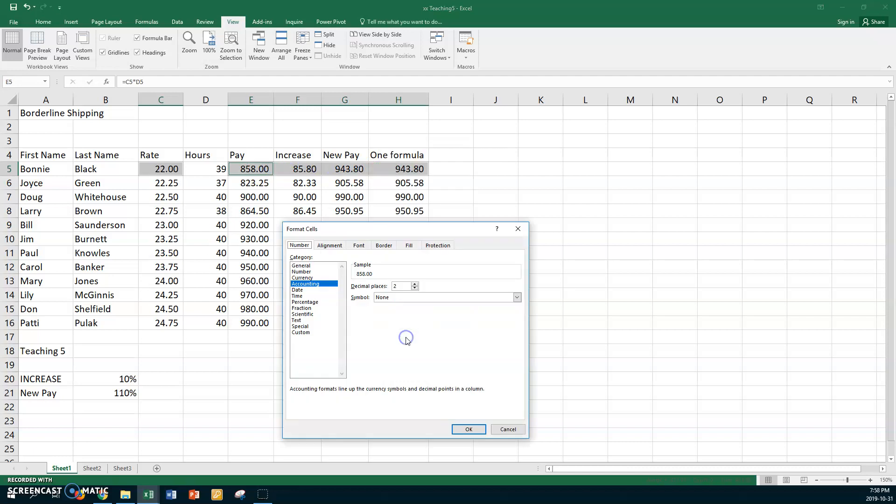
pyautogui.click(517, 298)
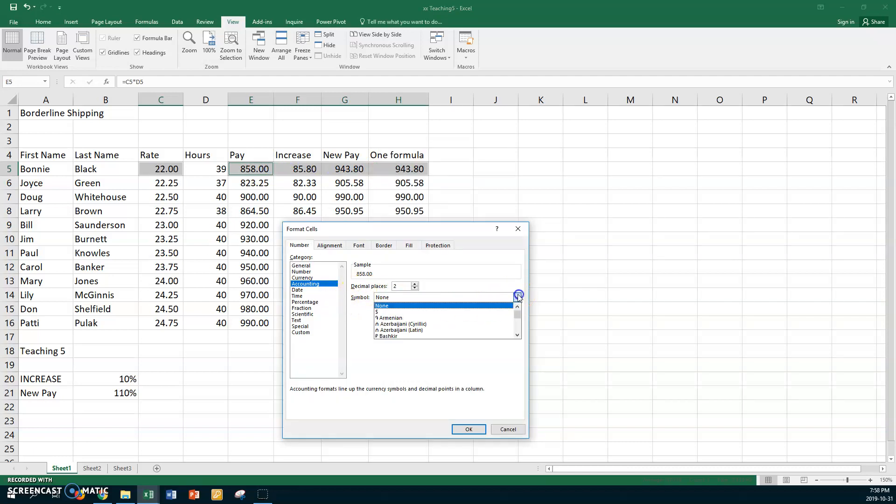
pyautogui.click(388, 312)
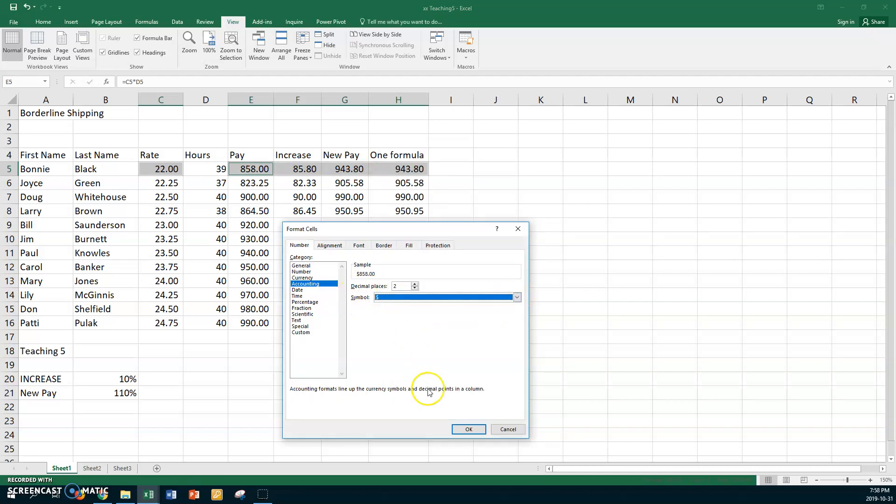
pyautogui.click(468, 429)
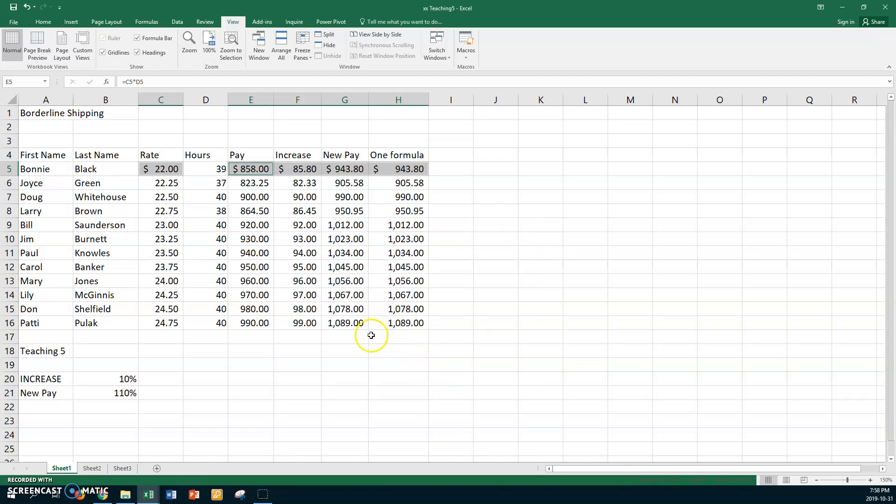
pyautogui.click(286, 340)
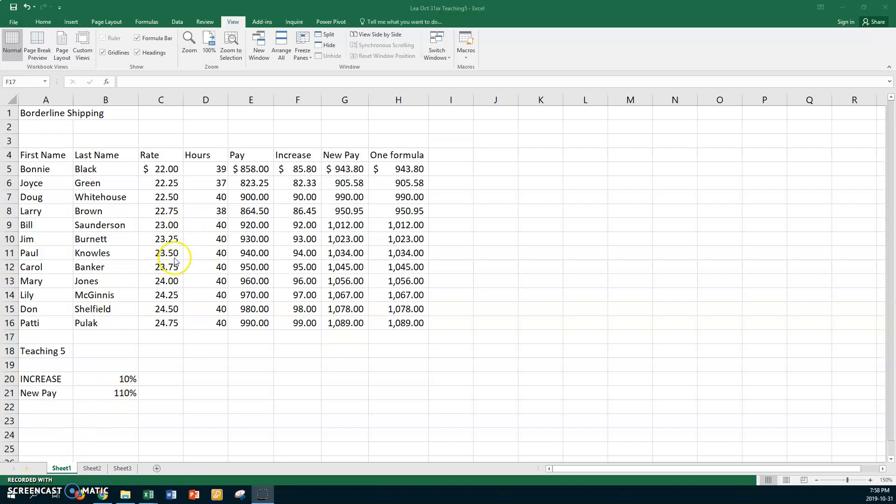
# Step: Close the Teaching5 workbook and bring up the Teaching6 payroll workbook
pyautogui.click(199, 226)
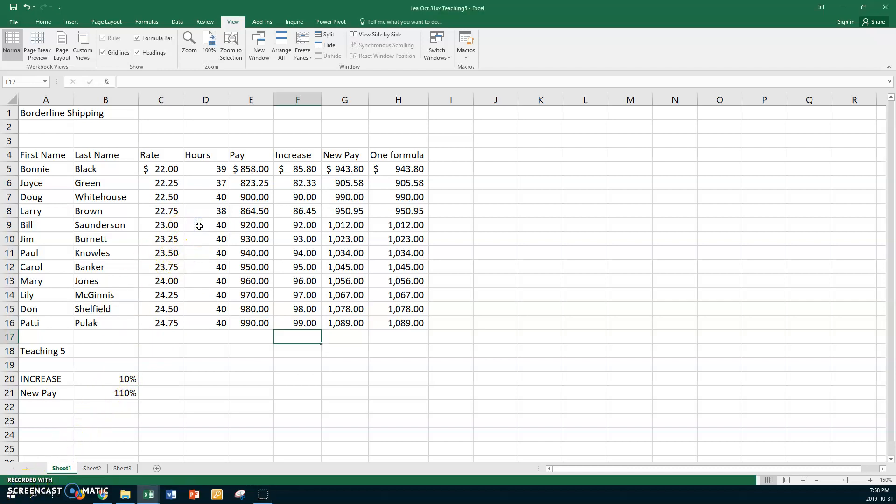
pyautogui.click(15, 22)
pyautogui.click(20, 204)
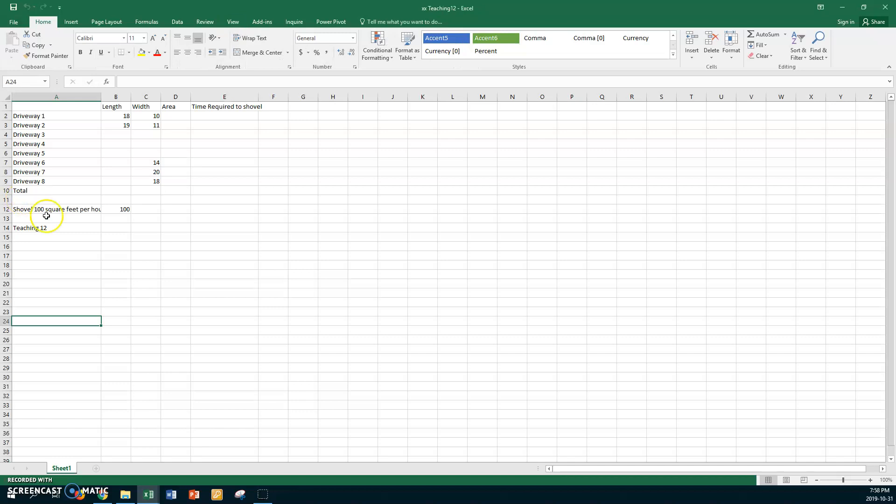
pyautogui.click(146, 493)
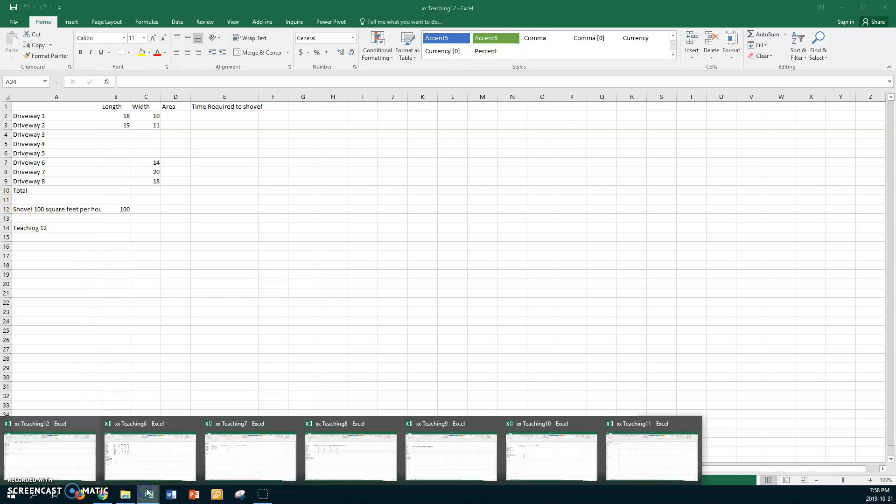
pyautogui.click(153, 456)
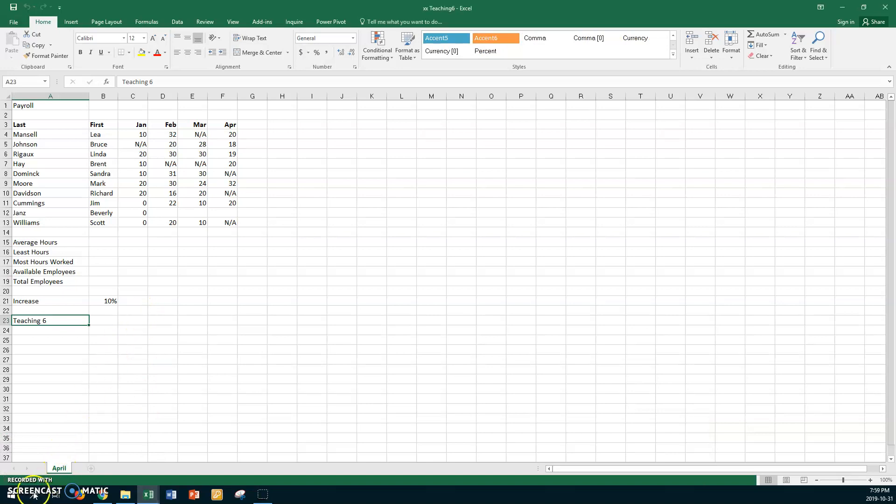
pyautogui.click(257, 493)
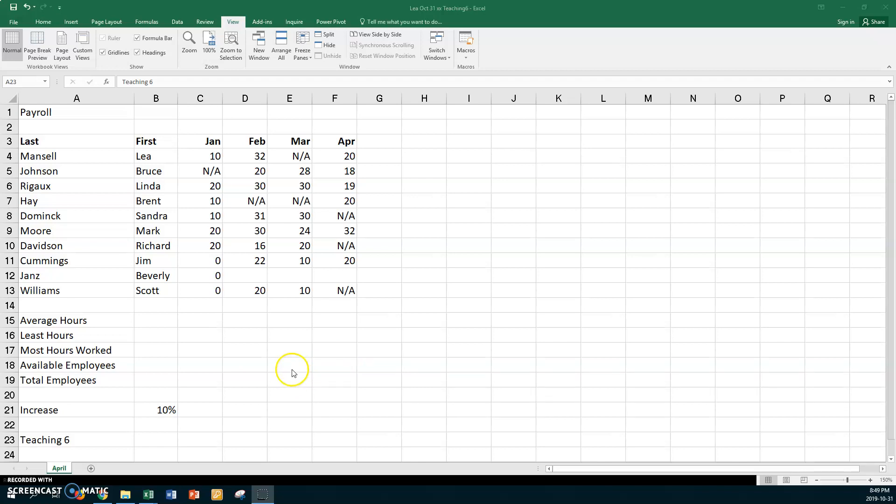
# Step: Calculate the average January hours with =AVERAGE(C4:C13) in C15 and fill the formula across to F15
pyautogui.click(215, 319)
pyautogui.write('=')
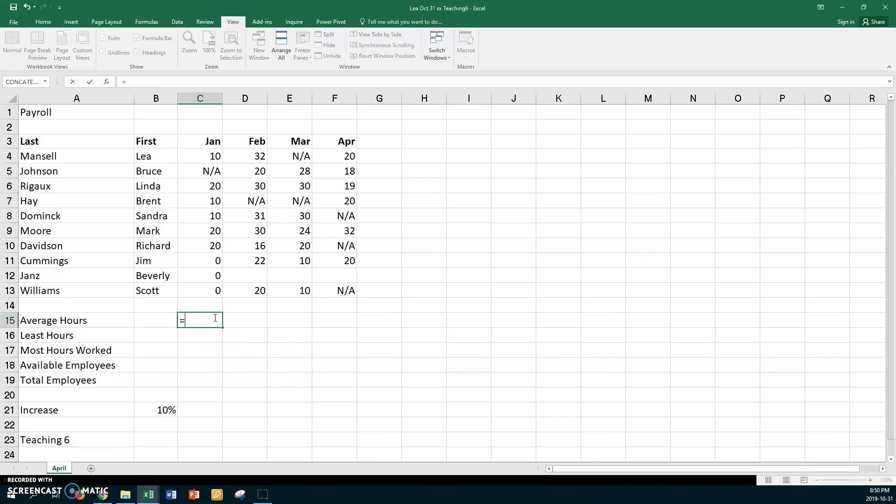
pyautogui.write('average')
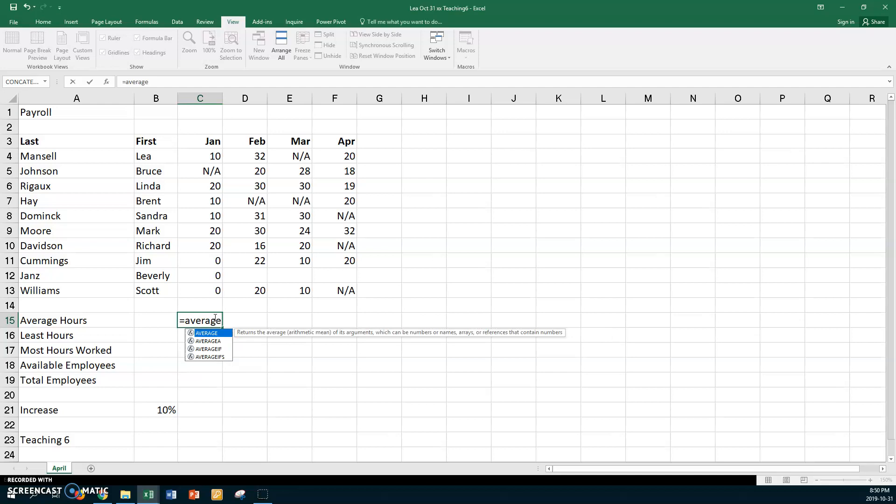
pyautogui.write('(')
pyautogui.moveTo(182, 153); pyautogui.dragTo(188, 290)
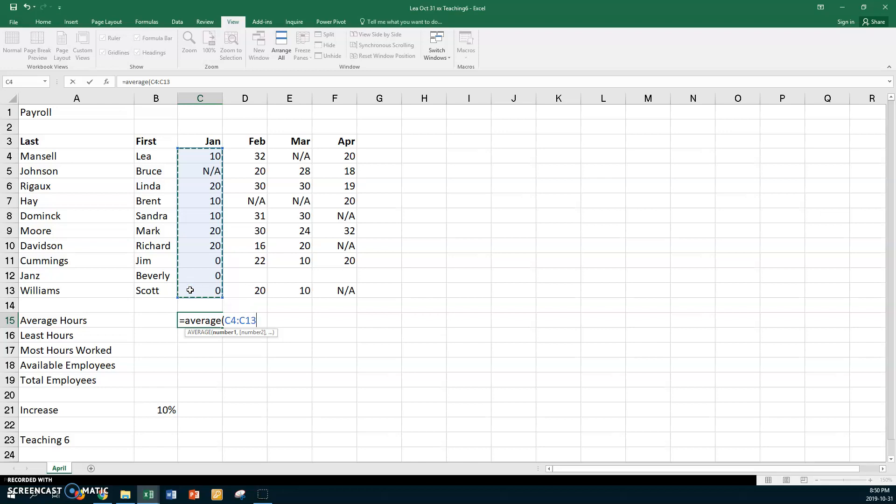
pyautogui.press('Return')
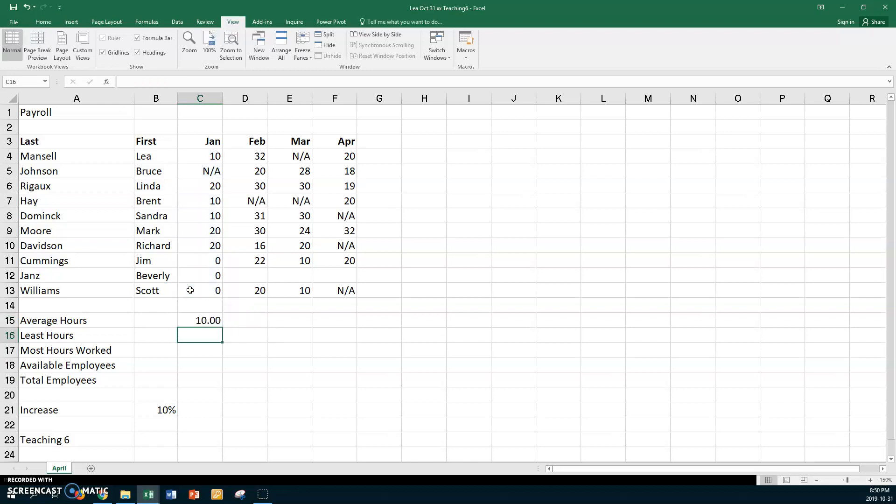
pyautogui.click(205, 320)
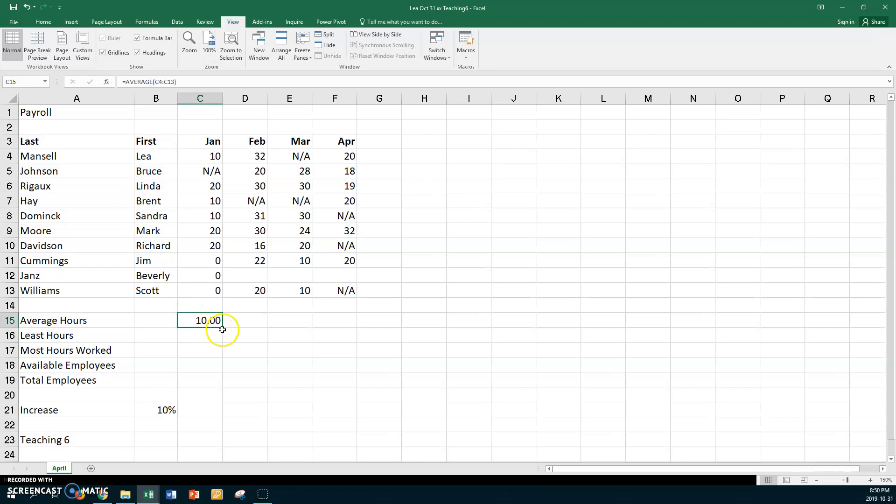
pyautogui.moveTo(223, 328); pyautogui.dragTo(357, 332)
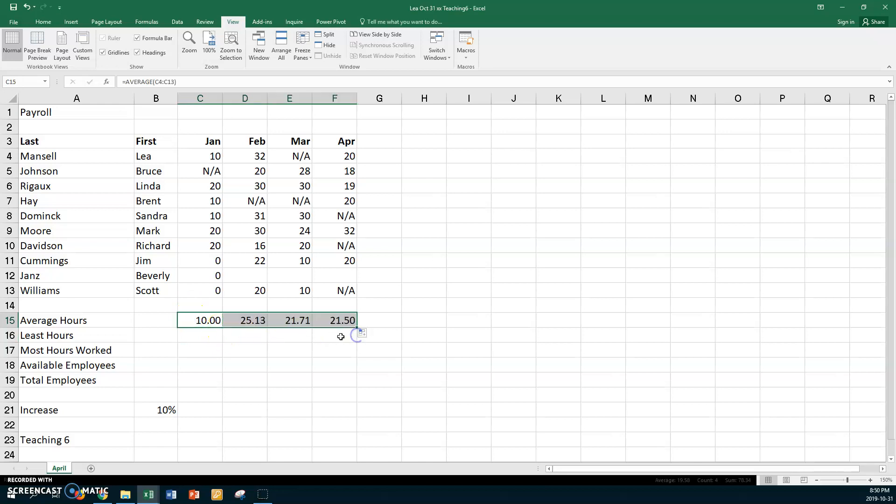
# Step: Clear the January hours in C11 to test the effect on the average, and re-enter 0
pyautogui.click(206, 261)
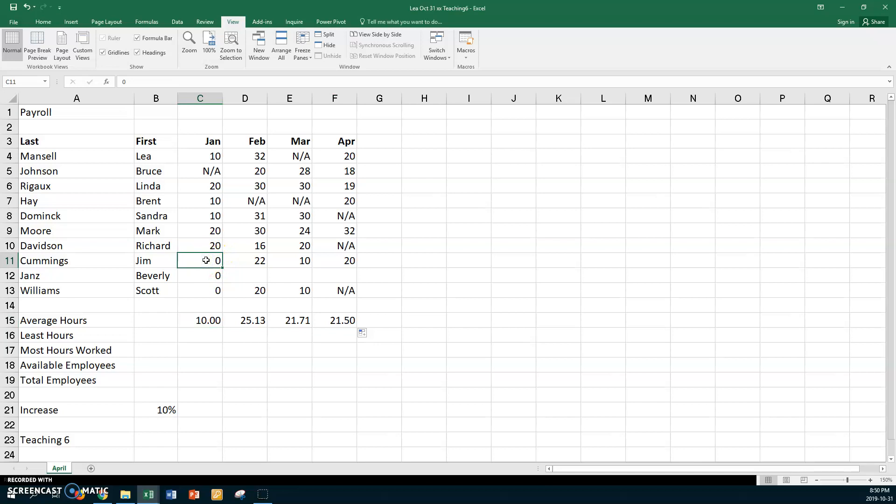
pyautogui.press('Delete')
pyautogui.write('0')
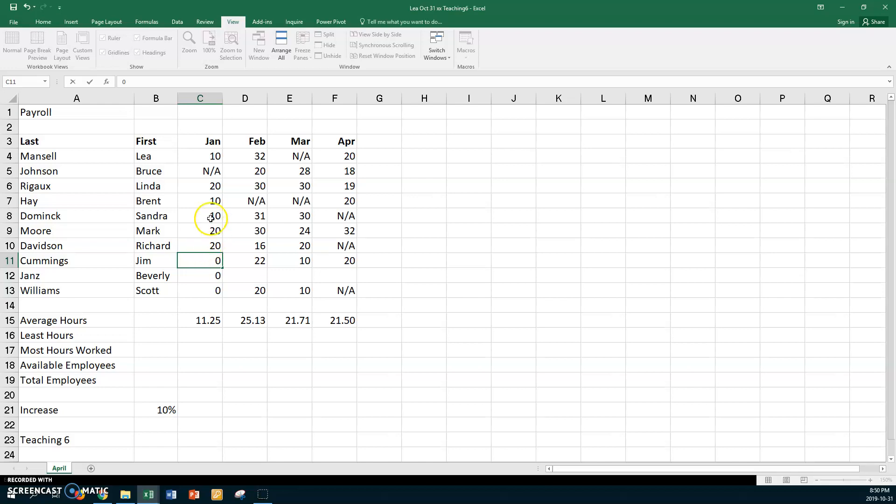
# Step: Try 0 instead of N/A in C5 to test the January average, and undo the change
pyautogui.click(196, 171)
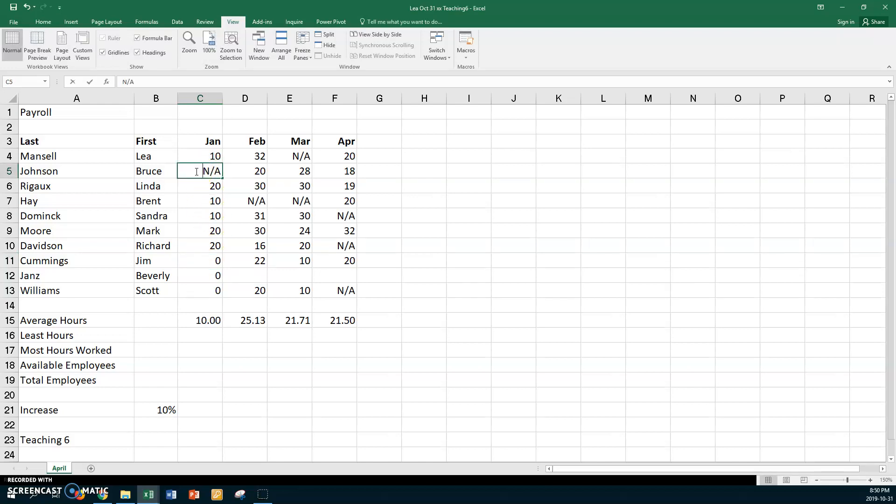
pyautogui.write('0')
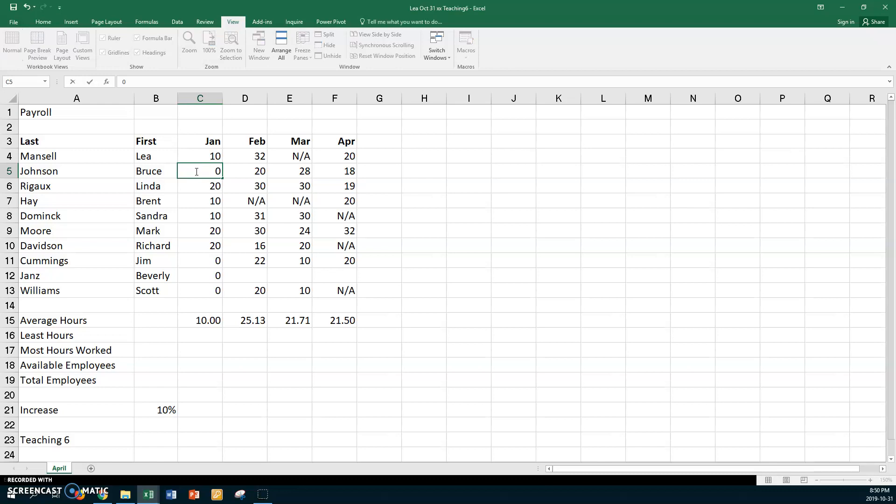
pyautogui.press('Return')
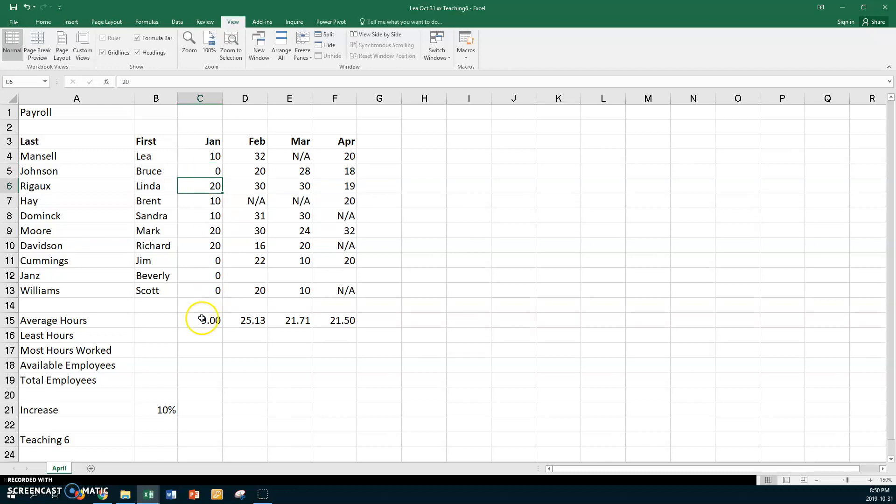
pyautogui.click(209, 170)
pyautogui.hotkey('ctrl', 'z')
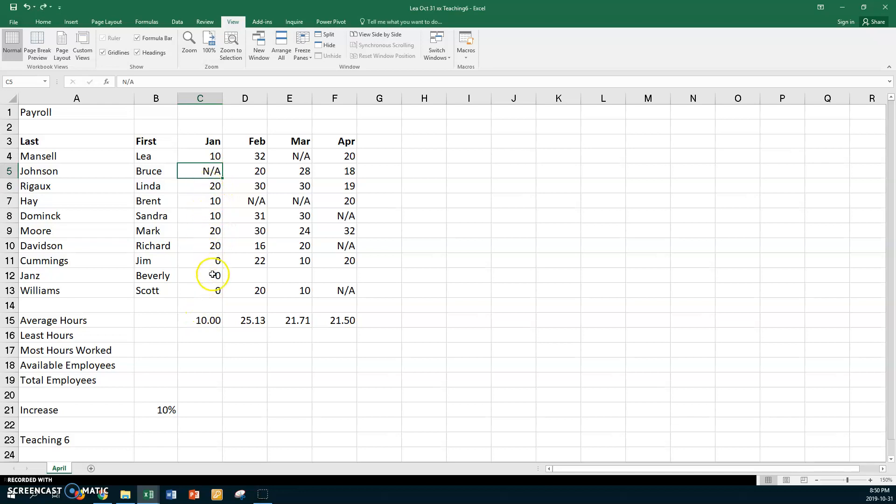
# Step: Calculate the least January hours with =MIN(C4:C13) in C16 and fill the formula across to F16
pyautogui.click(200, 336)
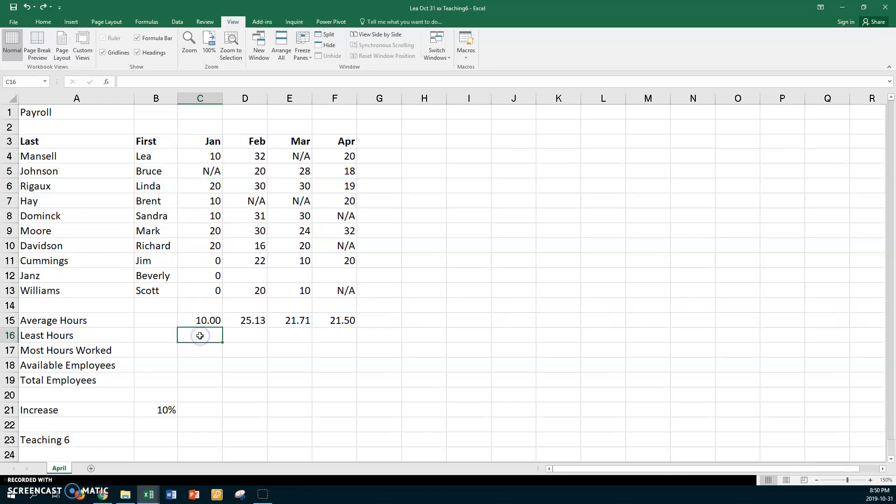
pyautogui.write('=min')
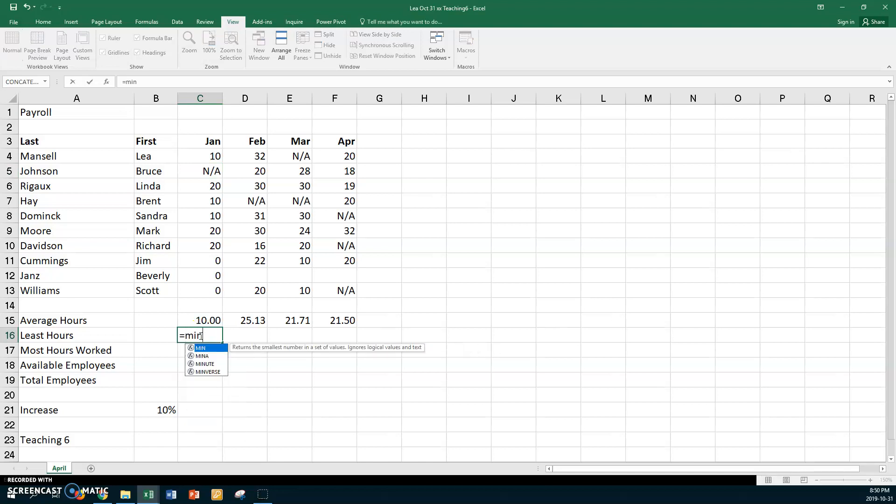
pyautogui.write('(')
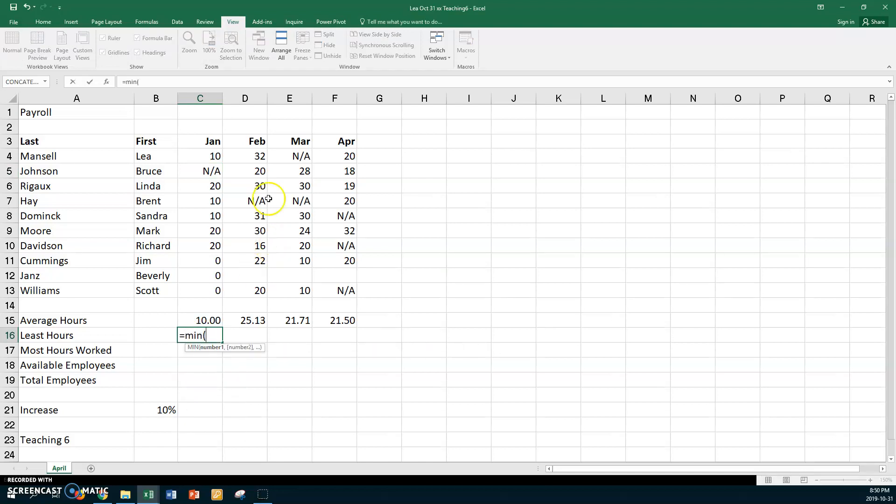
pyautogui.moveTo(205, 155); pyautogui.dragTo(189, 292)
pyautogui.press('Return')
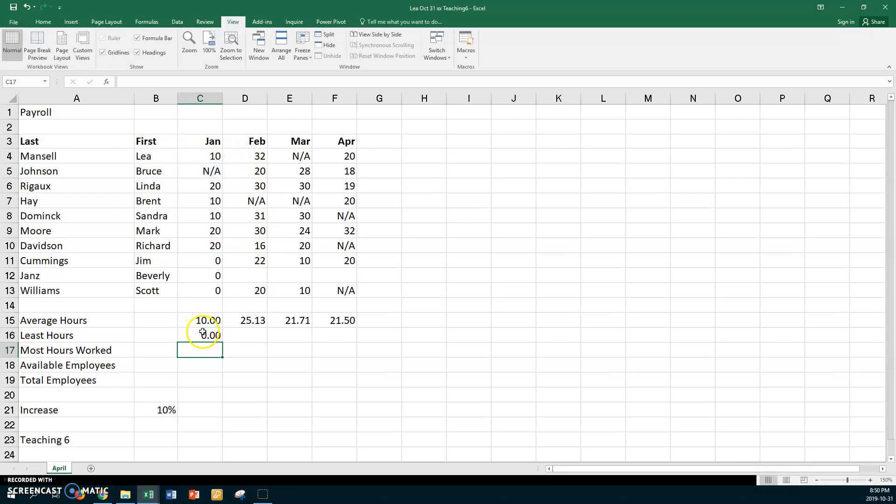
pyautogui.click(192, 335)
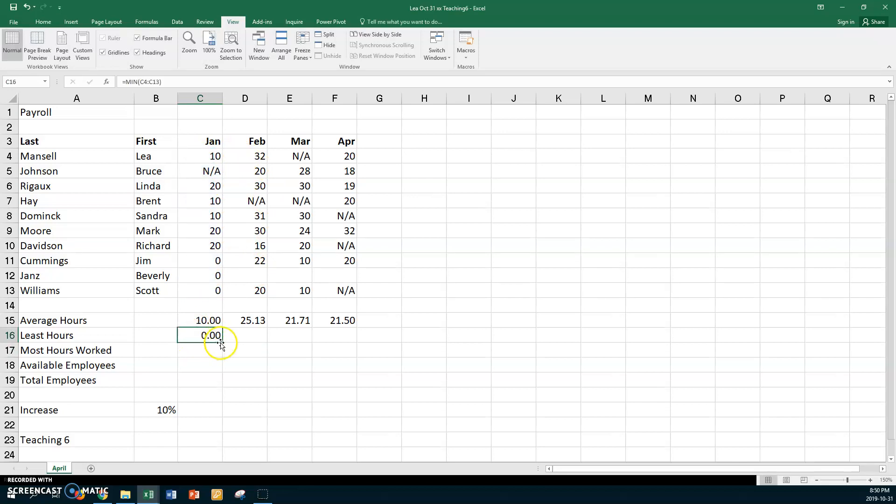
pyautogui.moveTo(223, 342); pyautogui.dragTo(343, 342)
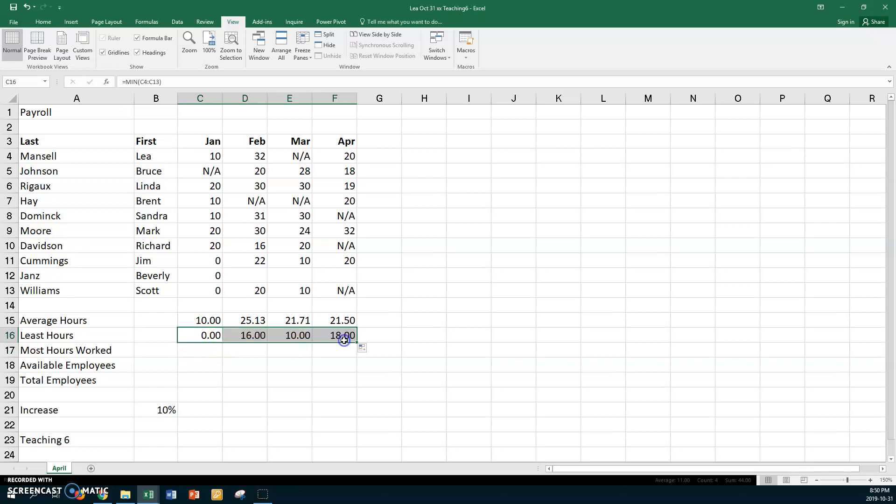
# Step: Calculate the most January hours worked with =MAX(C4:C13) in C17 and fill the formula across to F17
pyautogui.click(199, 349)
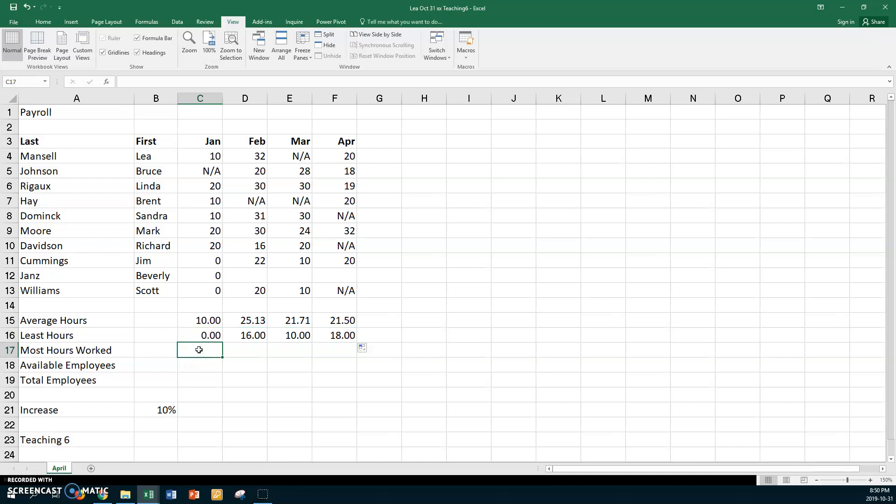
pyautogui.write('=')
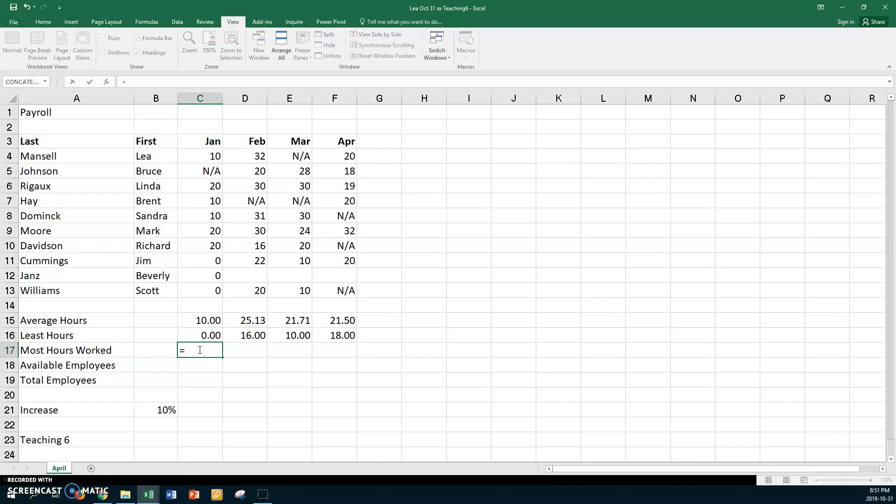
pyautogui.write('max')
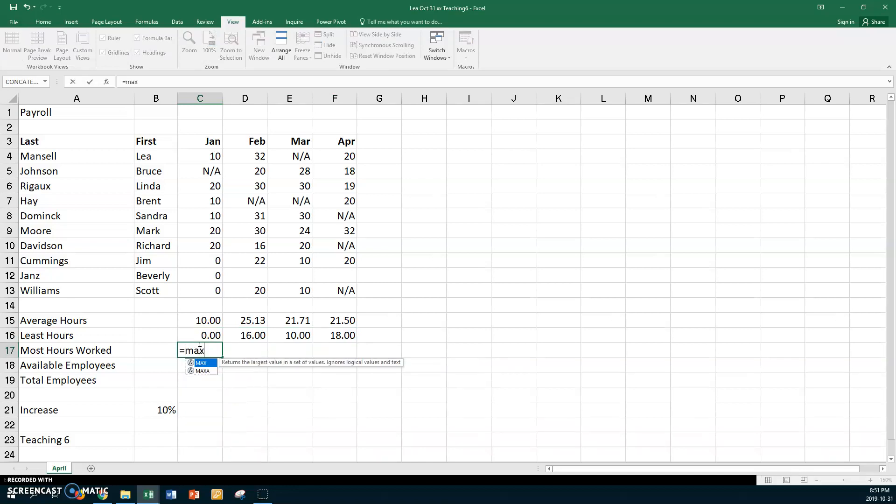
pyautogui.write('(')
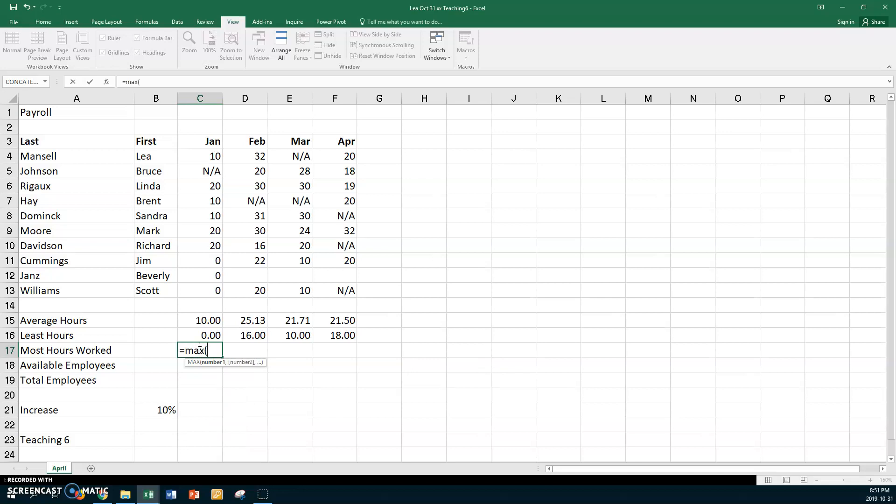
pyautogui.moveTo(184, 156); pyautogui.dragTo(192, 290)
pyautogui.press('Return')
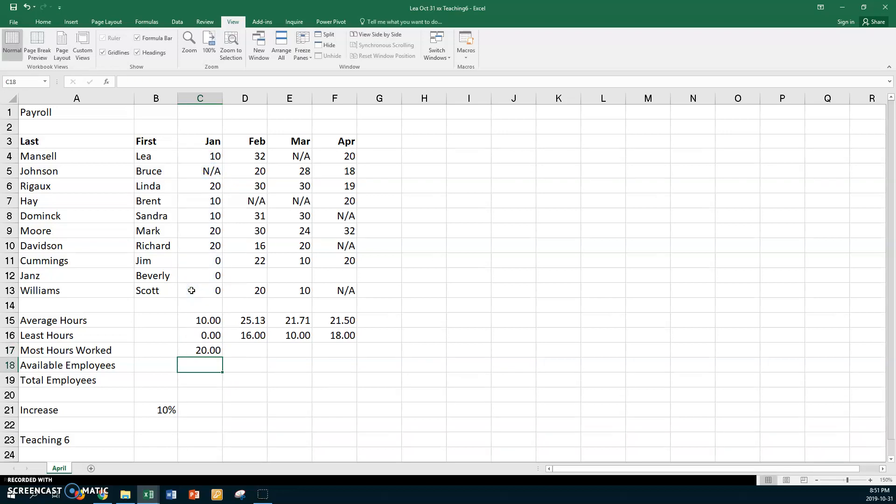
pyautogui.click(208, 351)
pyautogui.moveTo(224, 359); pyautogui.dragTo(359, 362)
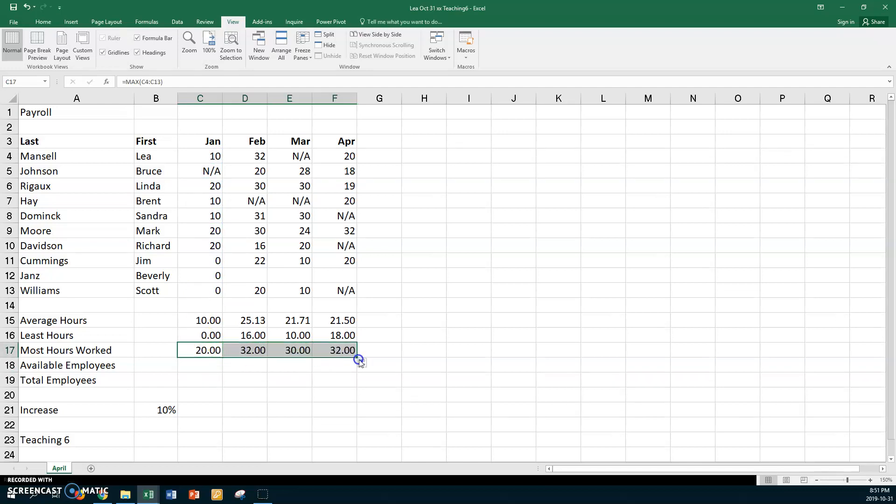
# Step: Count the available January employees with =COUNT(C4:C13) in C18 and fill the formula across to F18
pyautogui.click(199, 367)
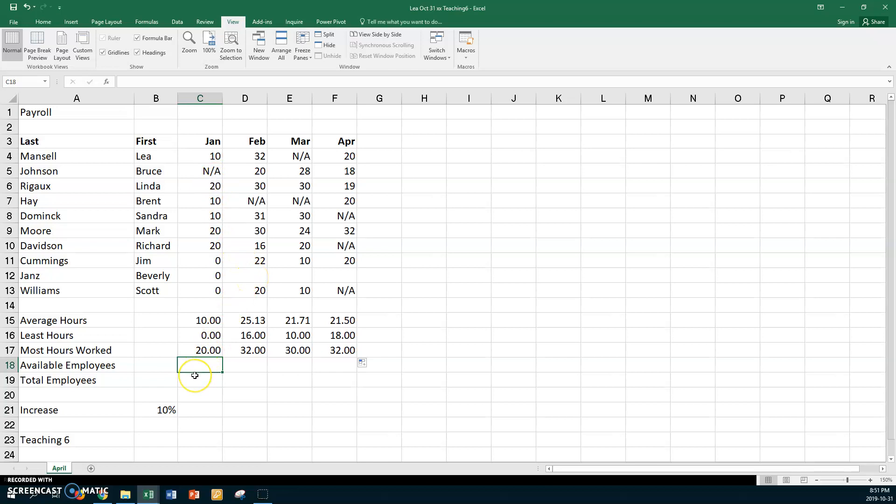
pyautogui.write('=co')
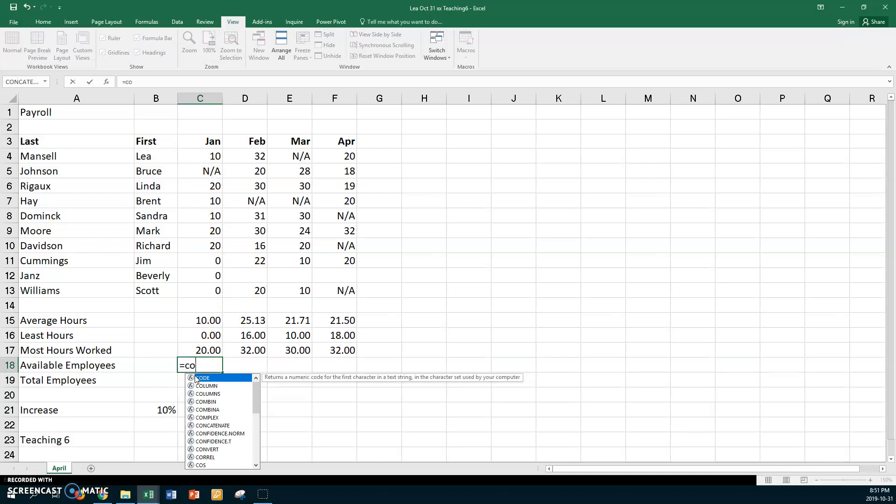
pyautogui.write('unt(')
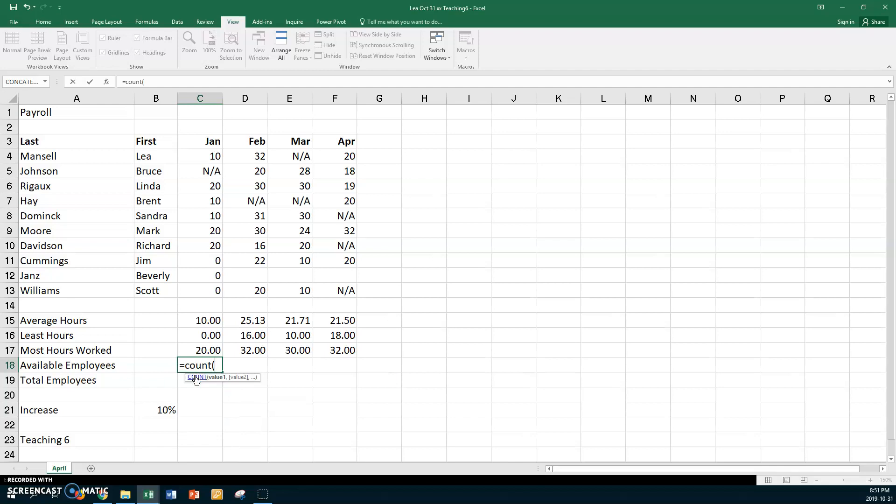
pyautogui.moveTo(205, 156); pyautogui.dragTo(200, 285)
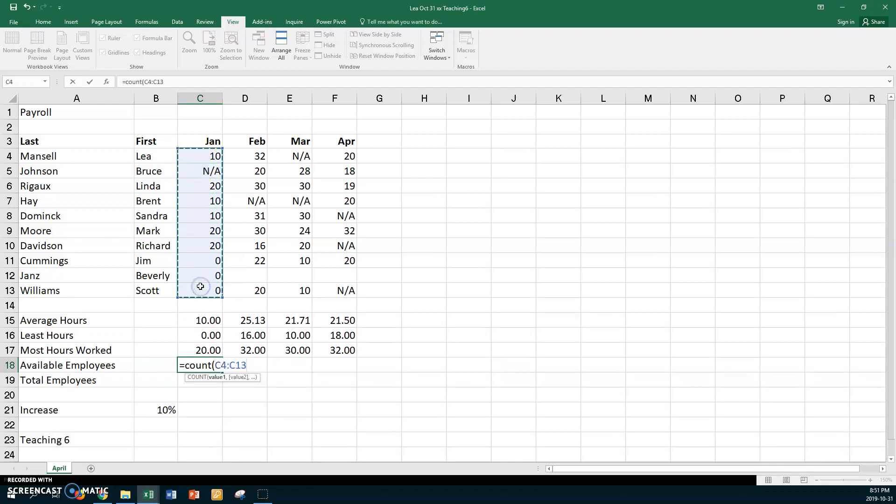
pyautogui.press('Return')
pyautogui.click(208, 363)
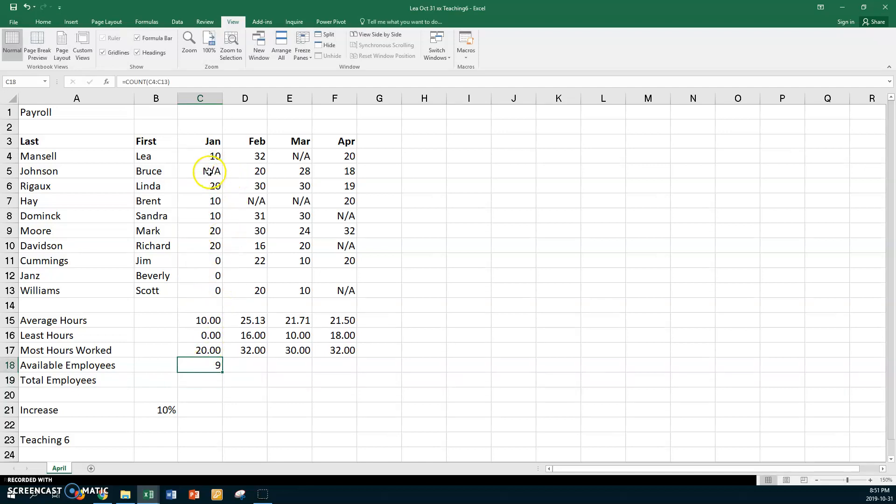
pyautogui.moveTo(223, 372); pyautogui.dragTo(361, 374)
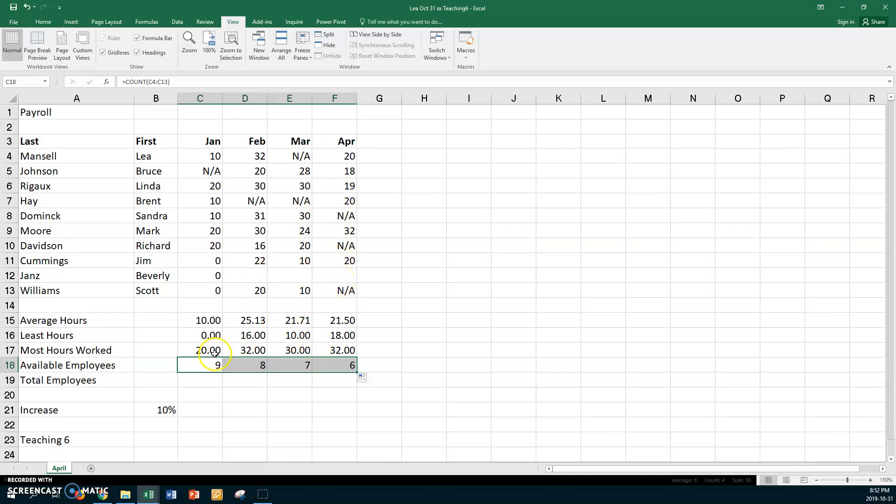
# Step: Count the total employees in B19 from the last-name column with =COUNTA(A4:A13)
pyautogui.click(161, 380)
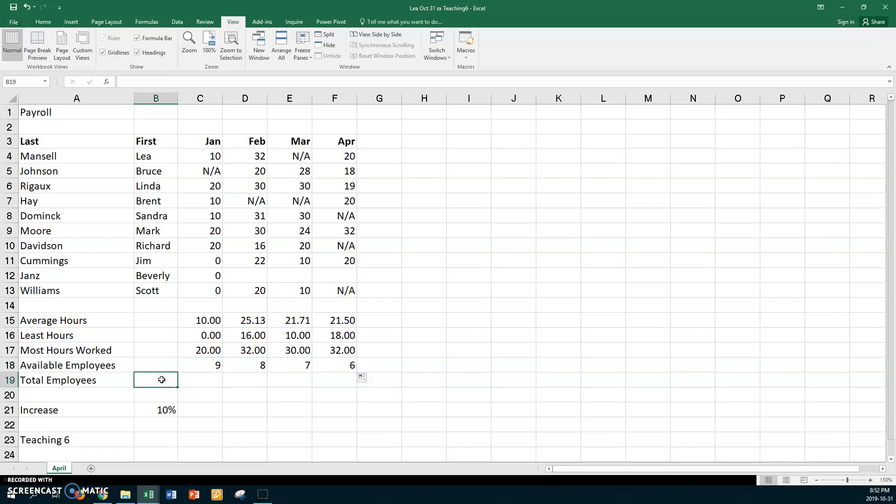
pyautogui.write('=co')
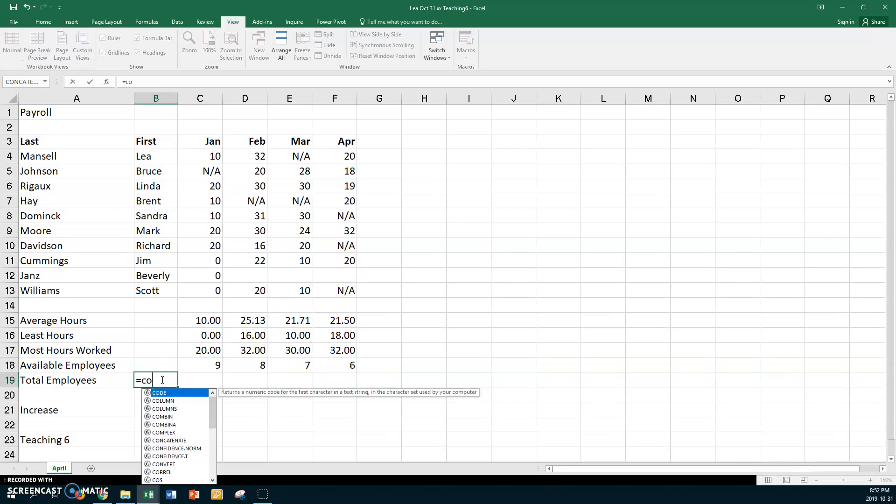
pyautogui.write('unta')
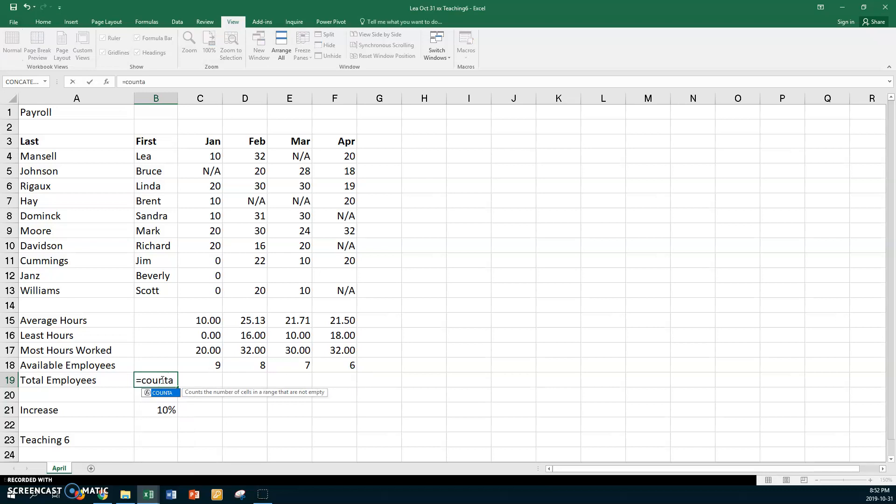
pyautogui.write('(')
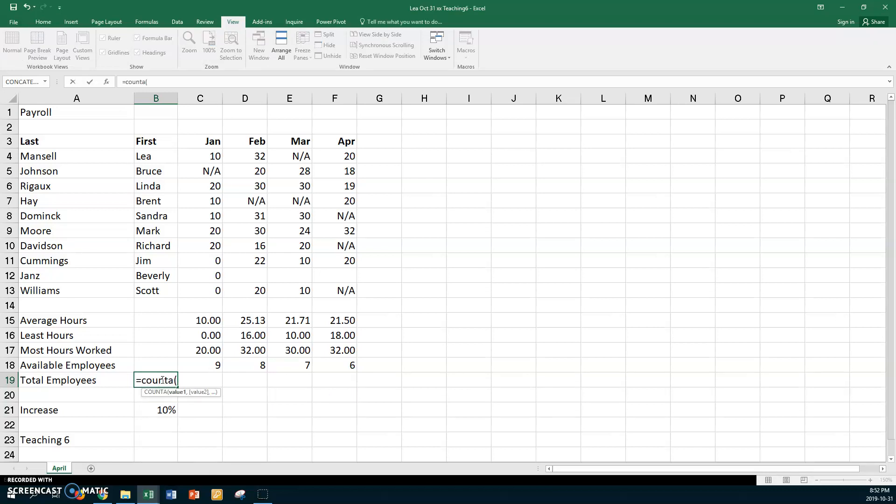
pyautogui.moveTo(96, 153); pyautogui.dragTo(81, 290)
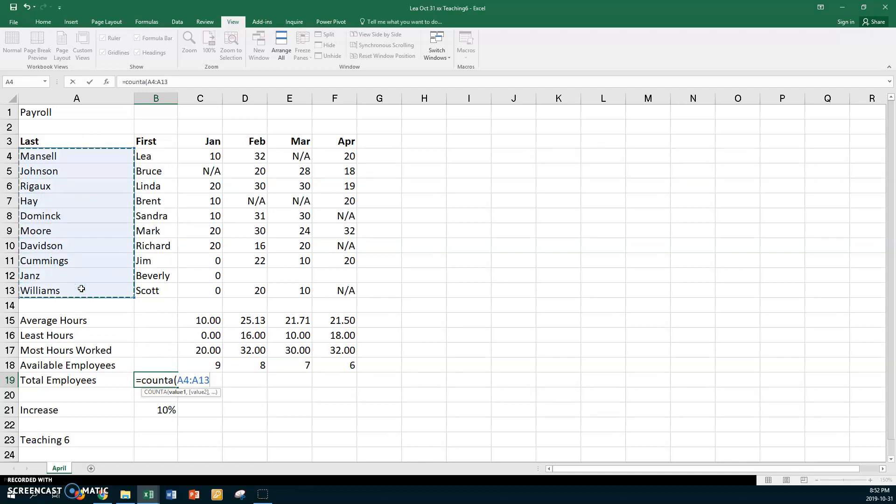
pyautogui.press('Return')
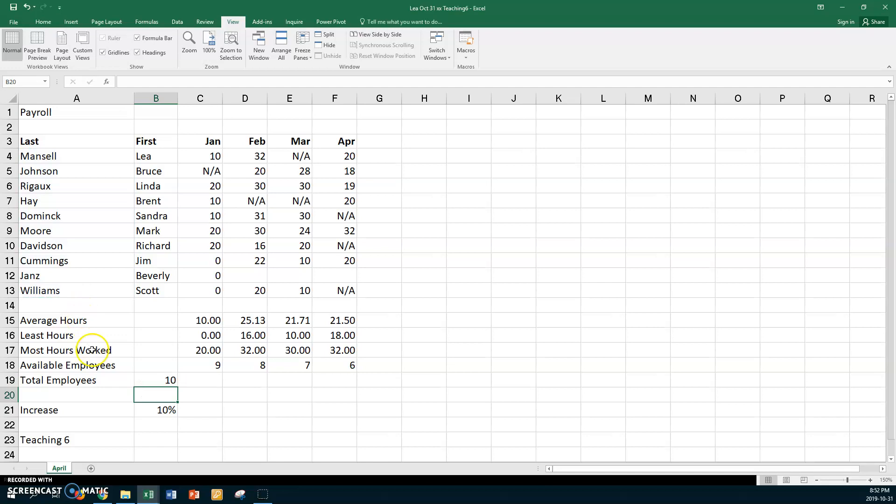
# Step: Review the total employees formula in B19, the available employees formulas in C18 to F18, and the Increase label in A21
pyautogui.click(143, 376)
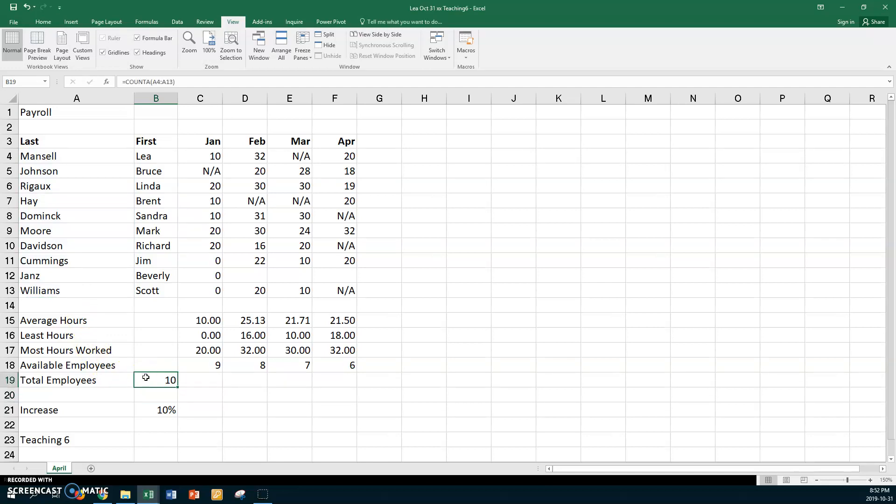
pyautogui.click(189, 363)
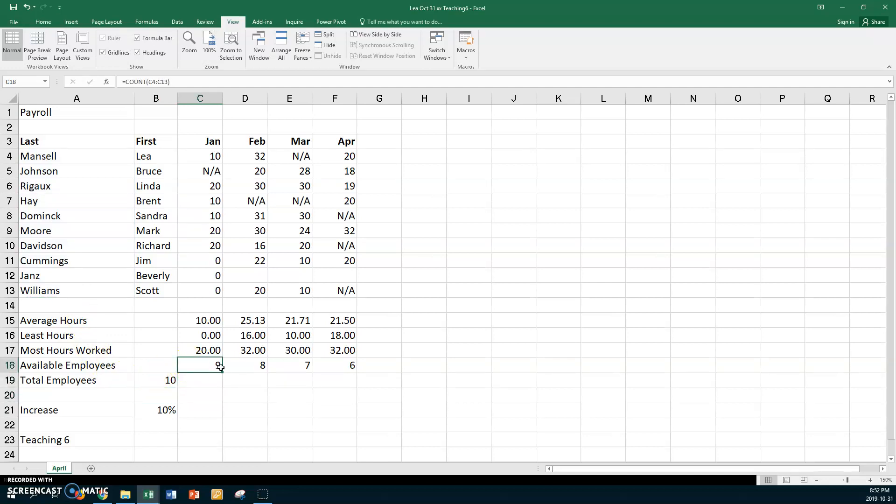
pyautogui.click(235, 363)
pyautogui.click(282, 365)
pyautogui.click(327, 366)
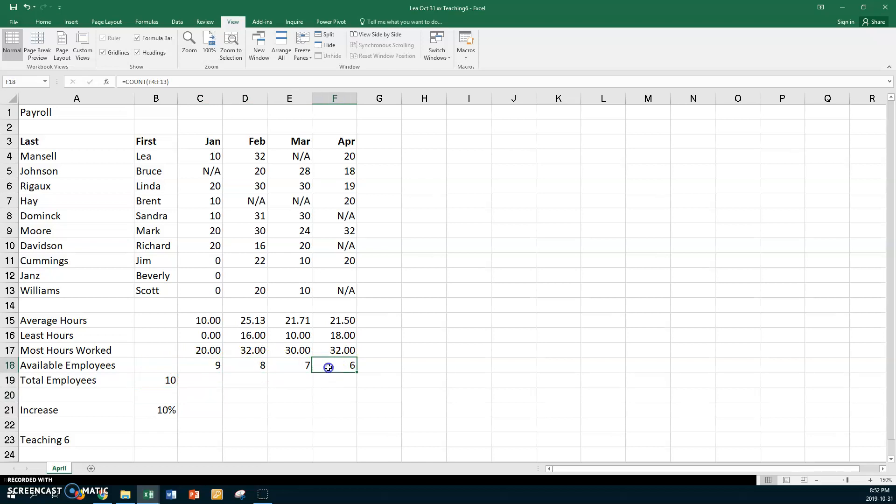
pyautogui.click(325, 372)
pyautogui.click(118, 407)
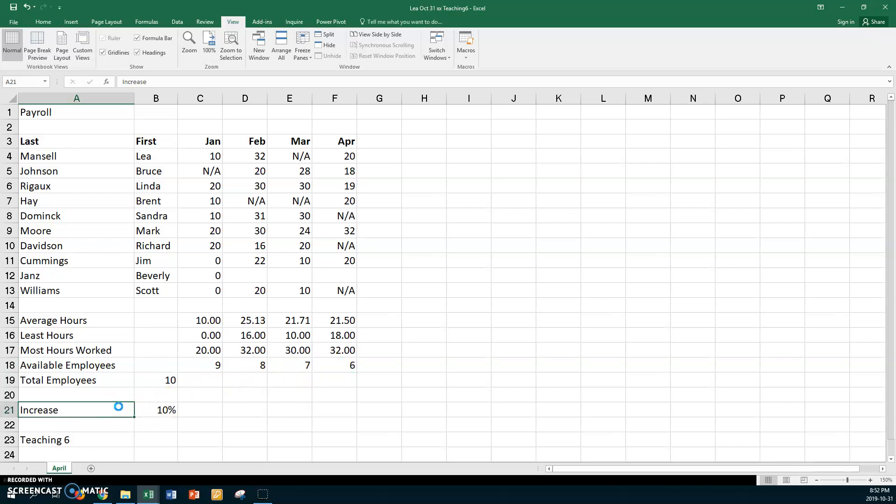